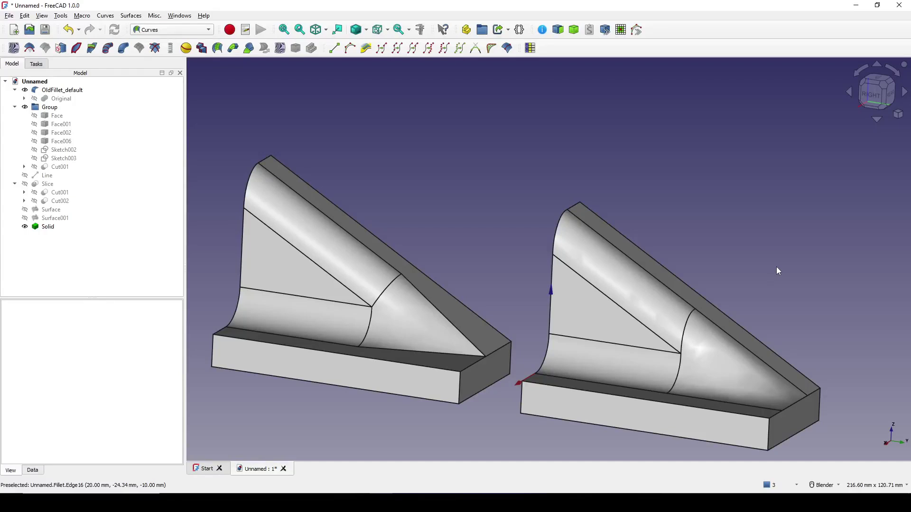
Compare the default fillet with the manual G2-continuity fillet, inspecting how each surface runs into the tapered end of the part.
middle_click_drag(527, 248, 510, 250)
middle_click_drag(510, 299, 480, 308)
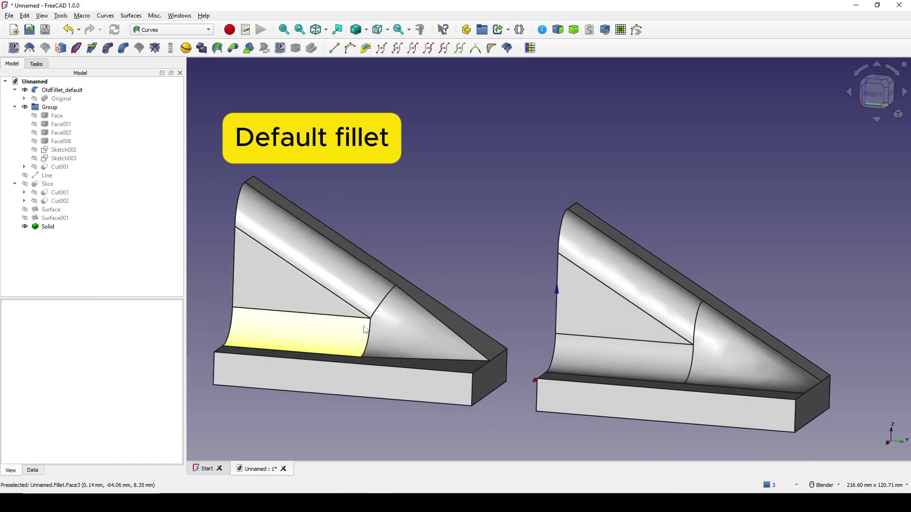
scroll(401, 325, "up", 3)
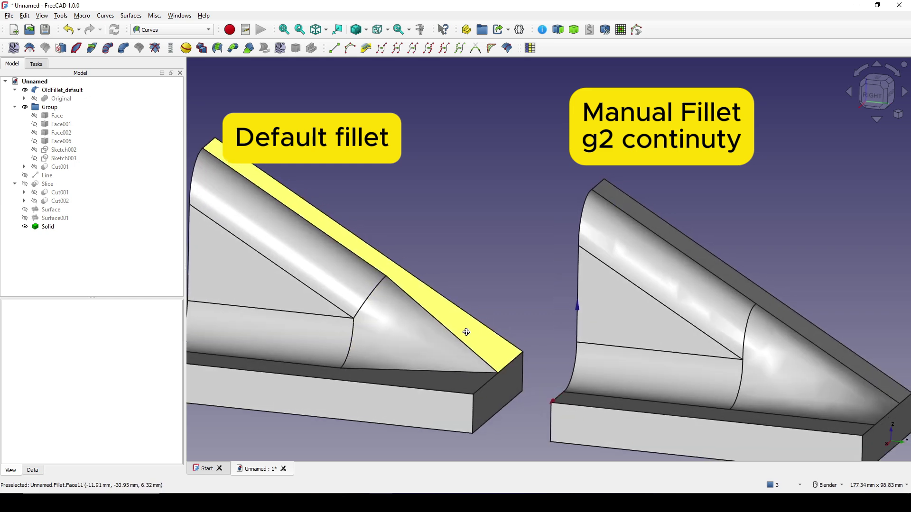
scroll(467, 332, "down", 2)
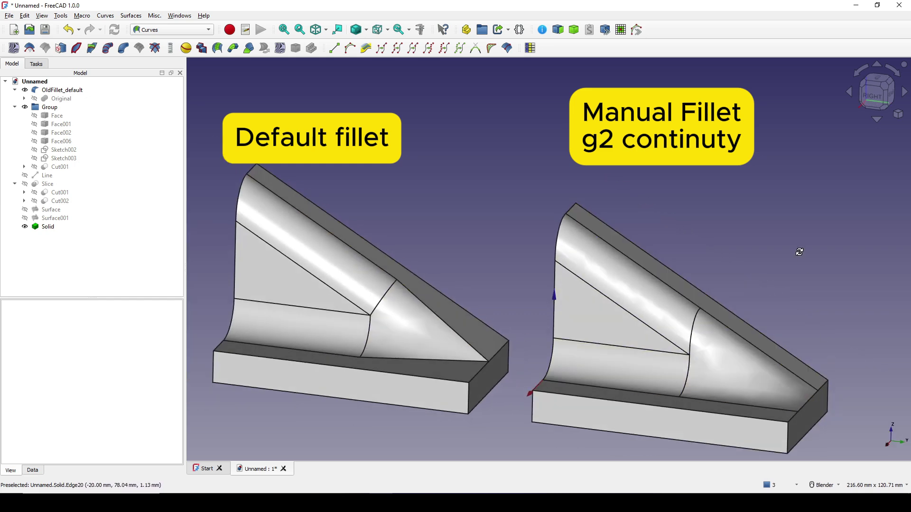
mouse_move(799, 252)
middle_mouse_down()
mouse_move(769, 264)
mouse_move(803, 251)
middle_mouse_up()
middle_click_drag(751, 282, 721, 274, "shift")
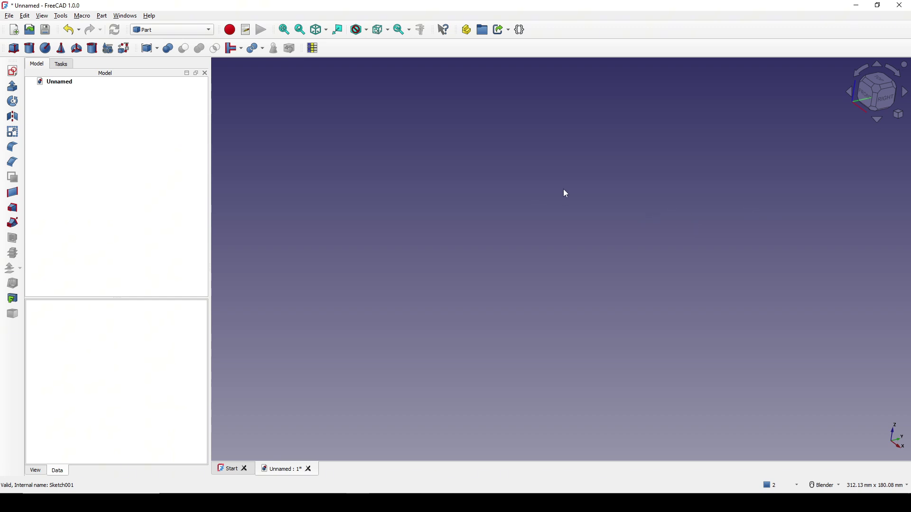
Create a new sketch on the XY-plane from the Part workbench.
left_click(166, 30)
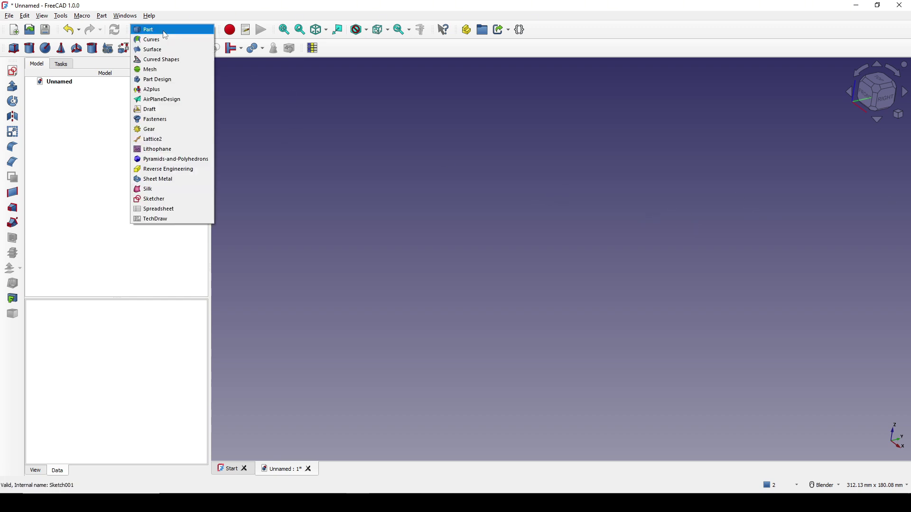
left_click(168, 32)
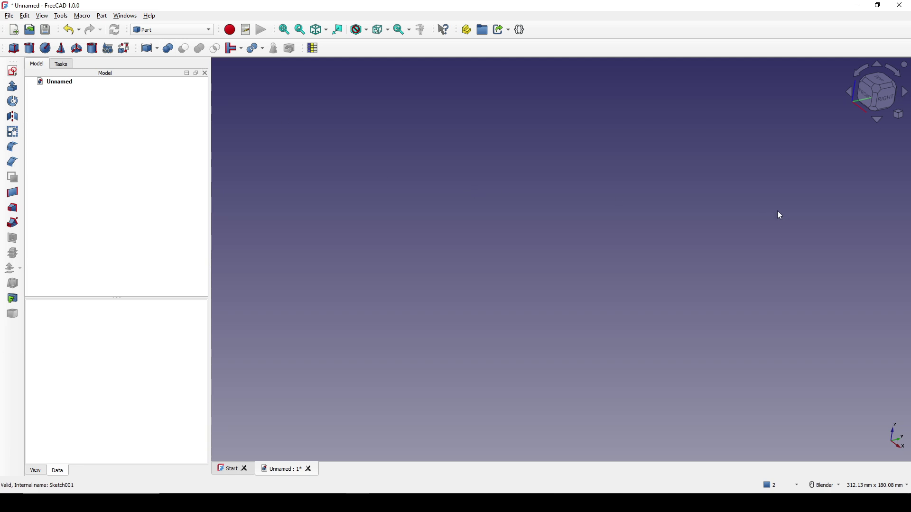
left_click(13, 70)
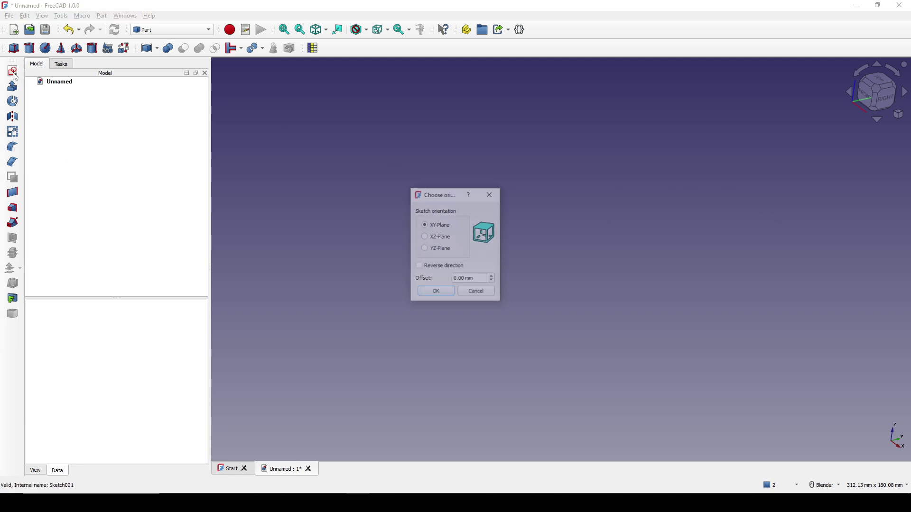
left_click(443, 293)
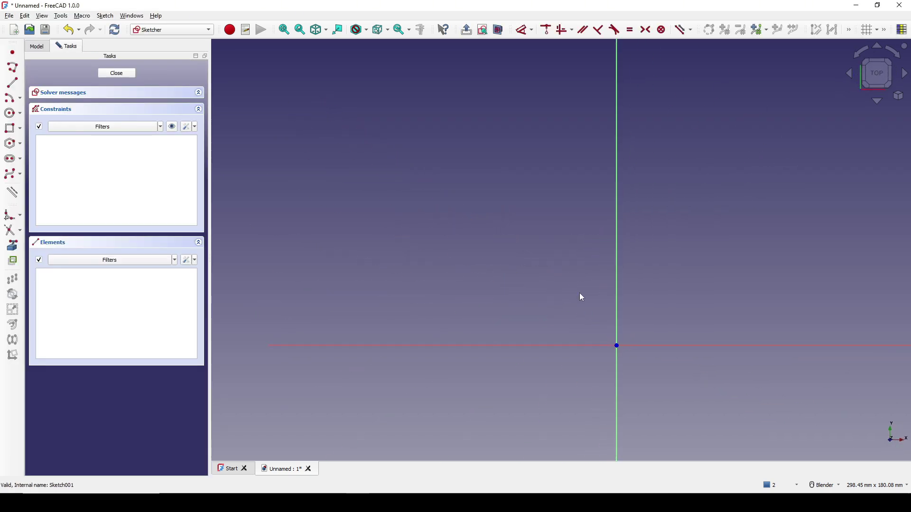
Sketch a rectangle about 39 mm wide and 46 mm high across the vertical axis, with its lower edge on the horizontal axis.
mouse_move(620, 243)
middle_mouse_down("shift")
mouse_move(579, 244)
mouse_move(588, 254)
middle_mouse_up("shift")
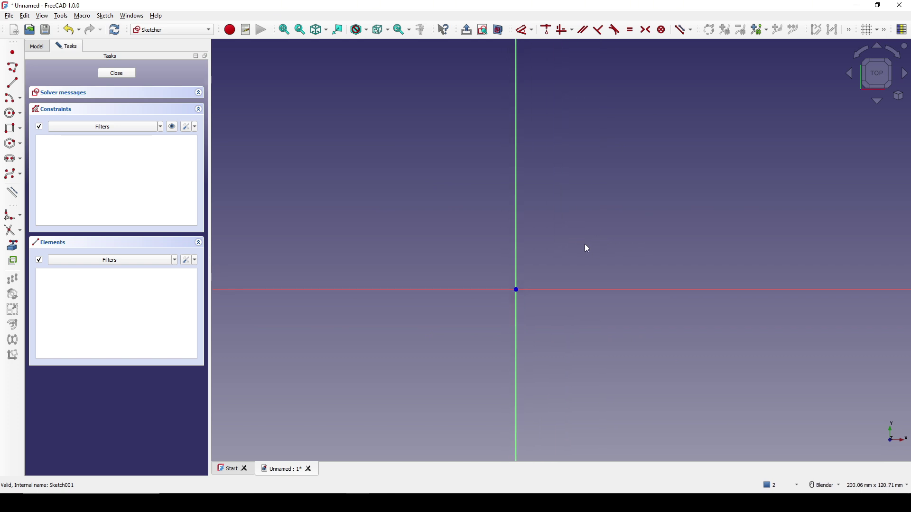
left_click(13, 128)
left_click(431, 128)
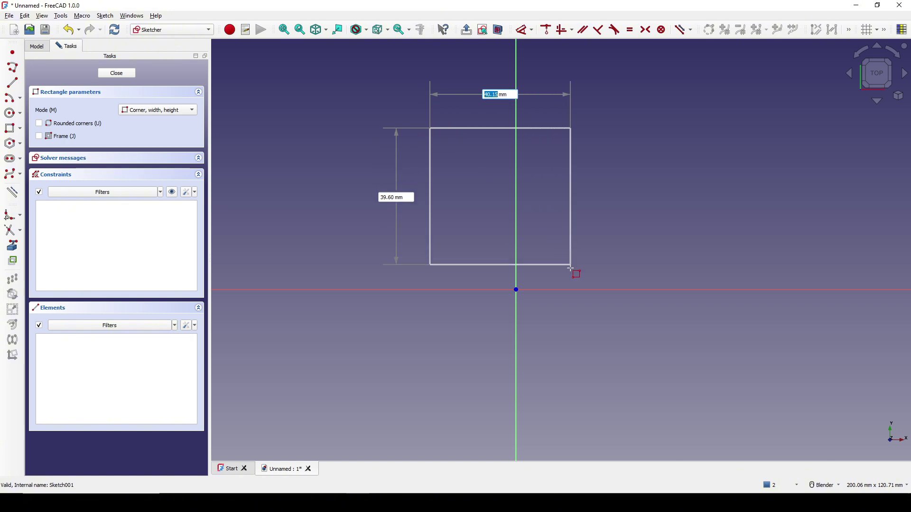
left_click(568, 289)
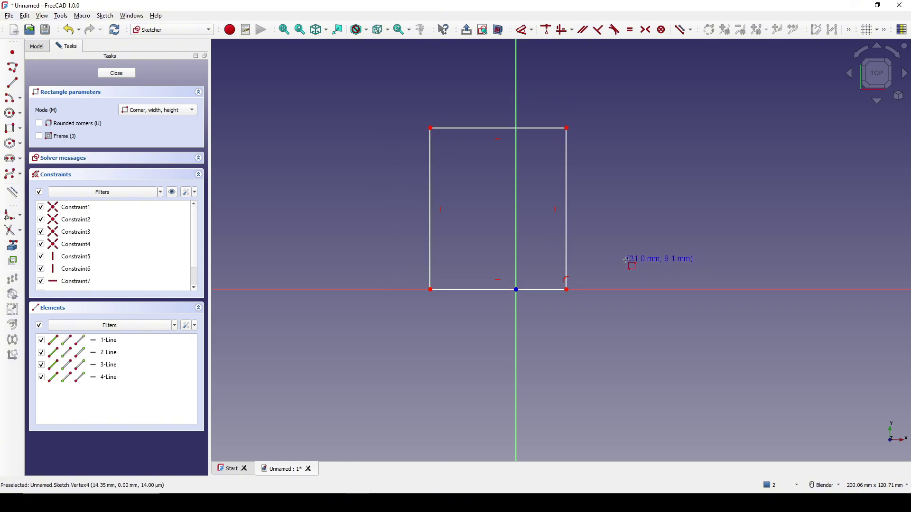
key("Escape")
Constrain the rectangle to 40 mm wide and 80 mm high.
mouse_move(608, 229)
middle_mouse_down("shift")
mouse_move(632, 233)
mouse_move(588, 242)
middle_mouse_up("shift")
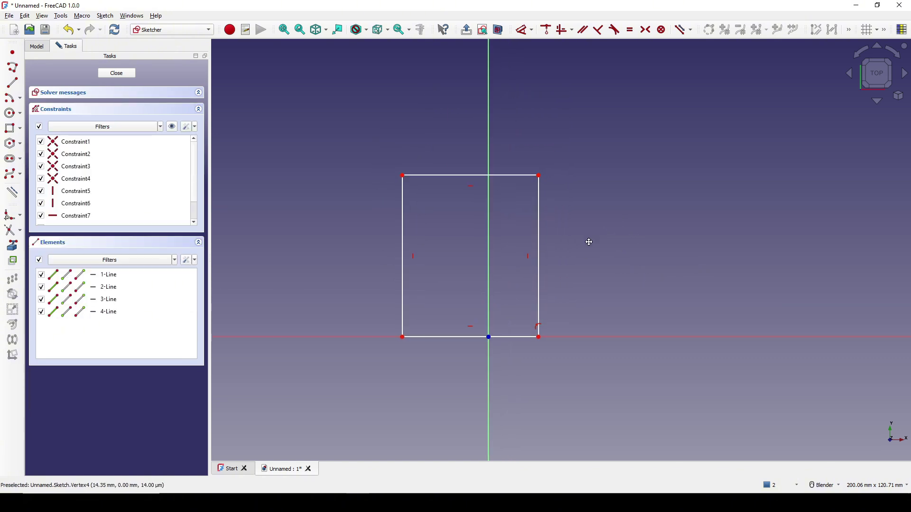
left_click(510, 176)
key("d")
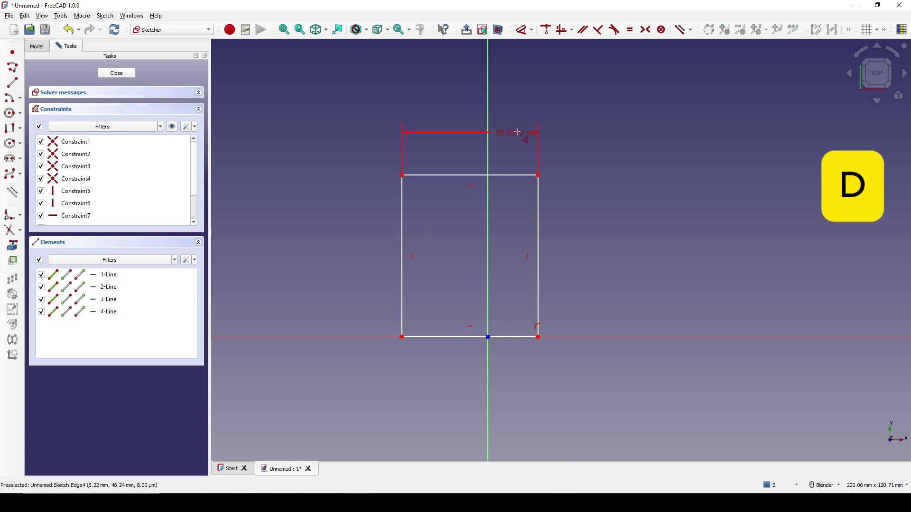
left_click(519, 134)
type("40mm")
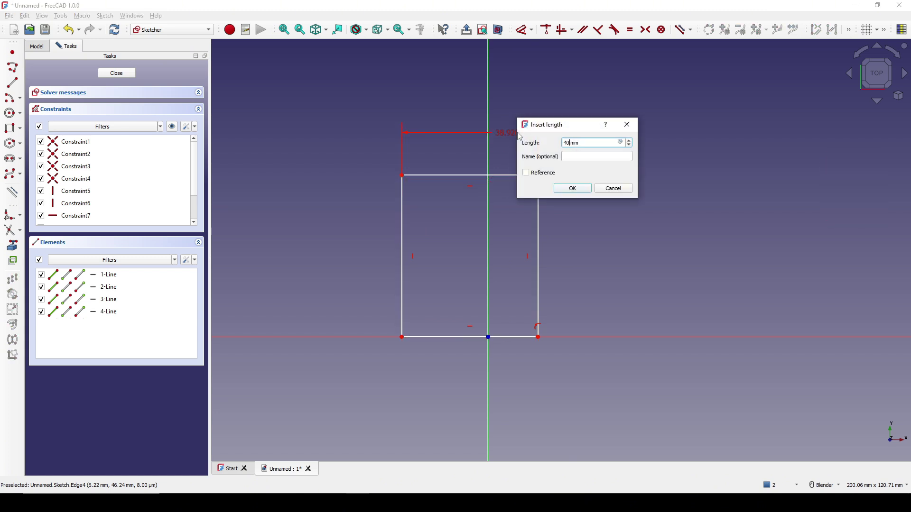
key("Return")
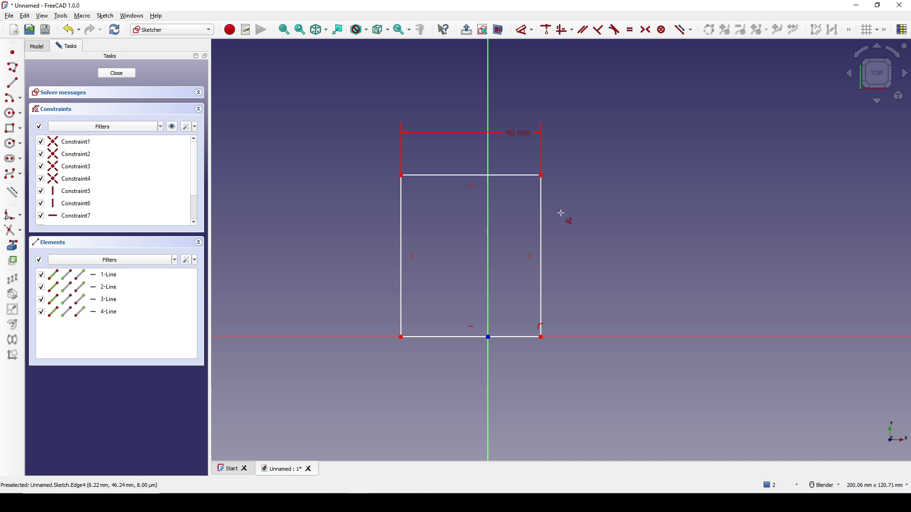
left_click(541, 230)
left_click(625, 216)
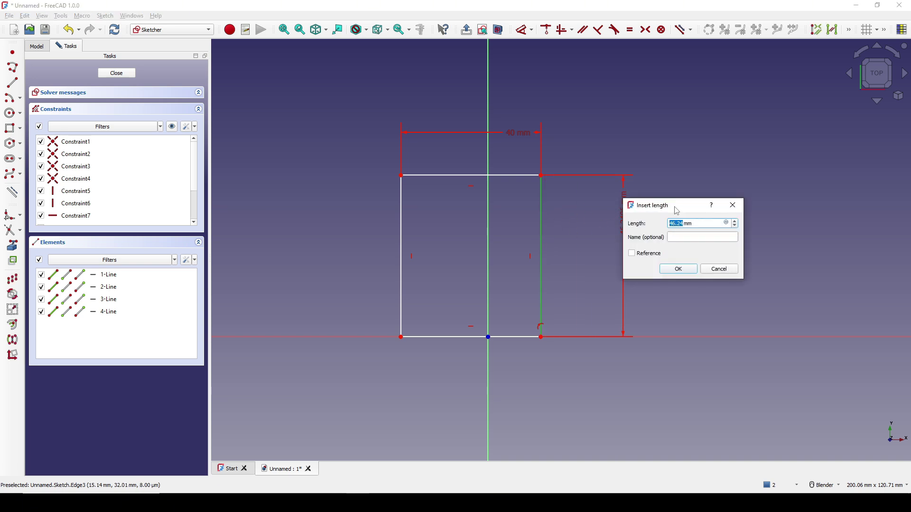
type("80")
key("Return")
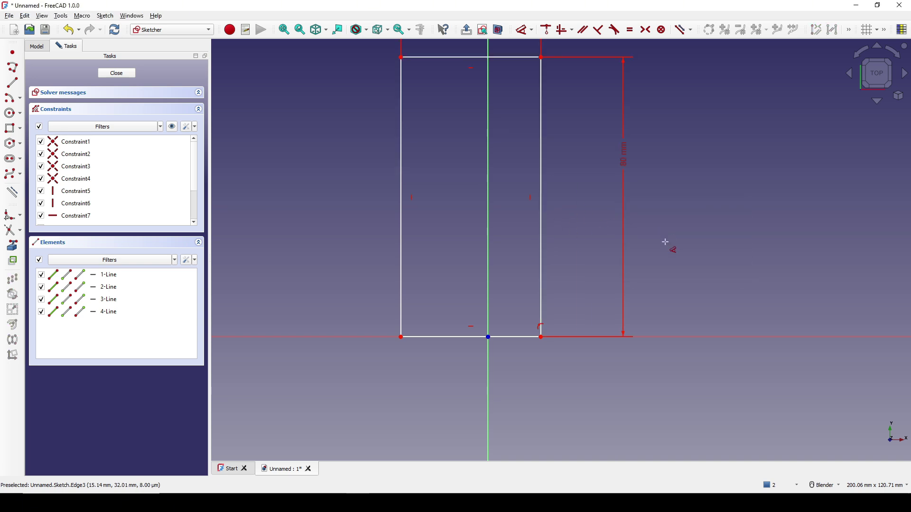
Make the rectangle's two upper corners symmetric about the vertical axis and close the sketch.
scroll(553, 246, "down", 2)
scroll(552, 247, "up", 1)
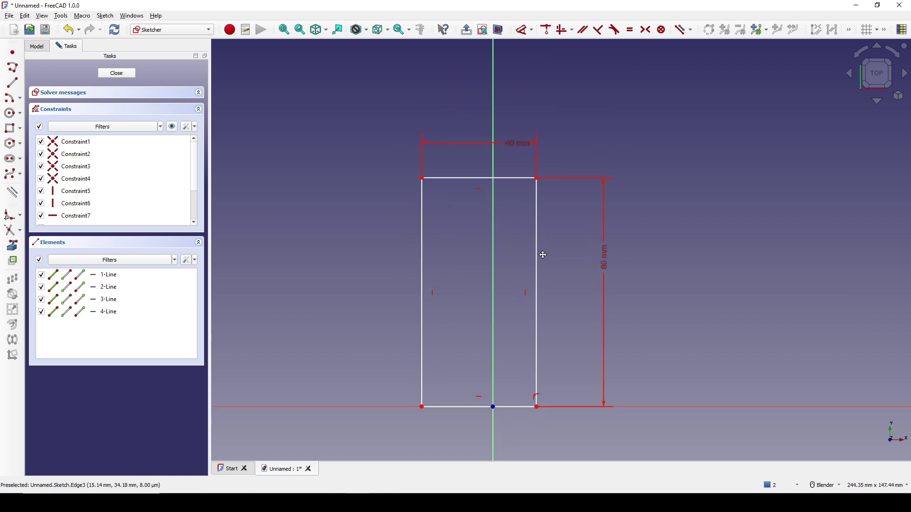
left_click(418, 188)
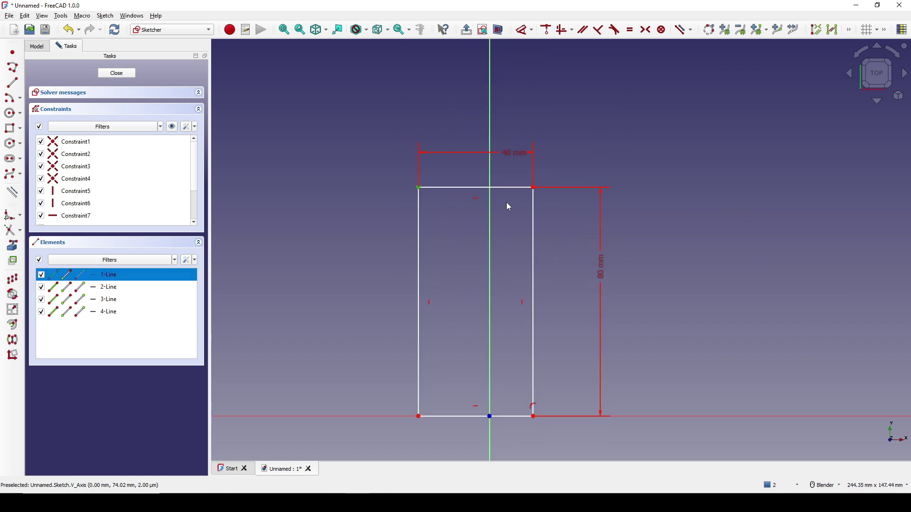
left_click(535, 187)
left_click(490, 226)
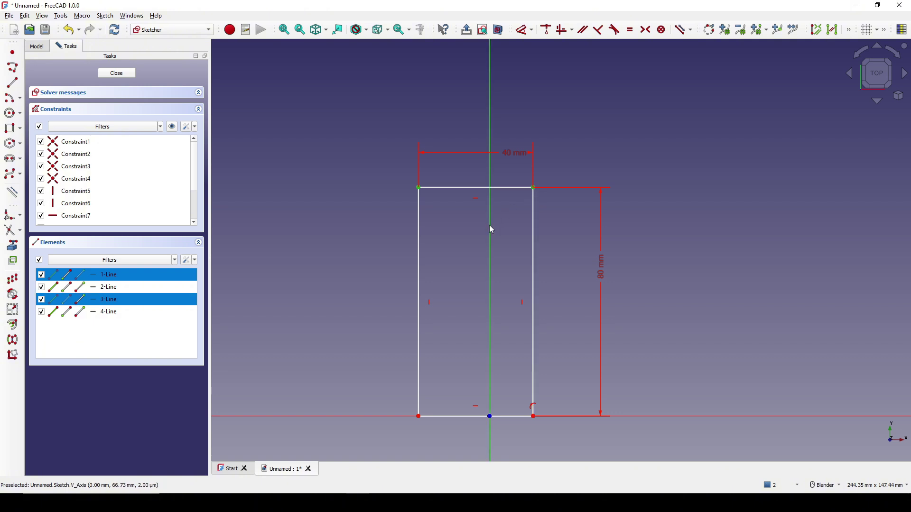
key("s")
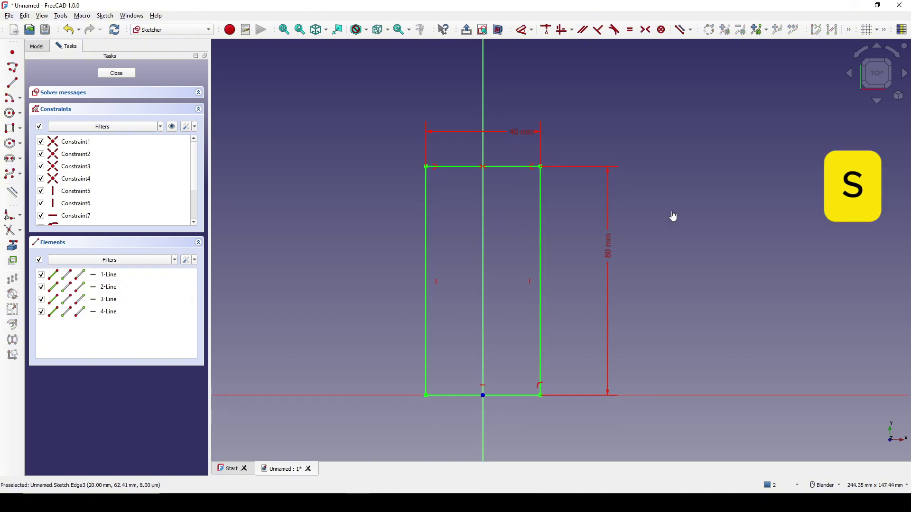
left_click_drag(524, 135, 517, 138)
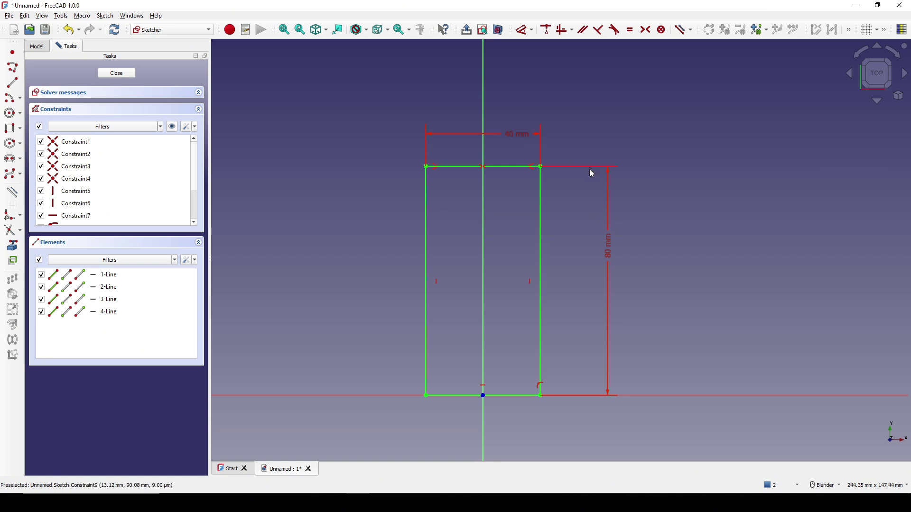
middle_click_drag(565, 174, 650, 171, "shift")
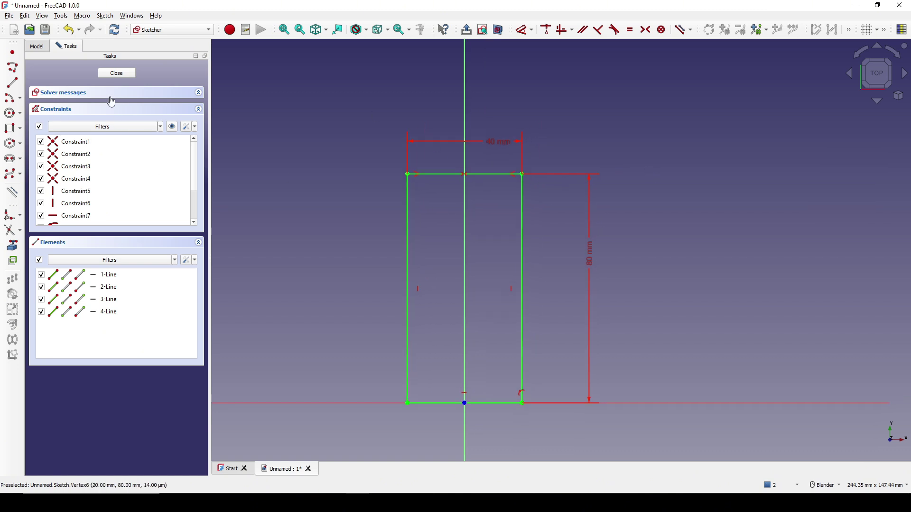
left_click(122, 75)
Turn on the axis cross at the origin and orient the view to check the rectangle against the axes.
middle_click_drag(491, 270, 458, 298)
mouse_move(717, 199)
middle_mouse_down("shift")
mouse_move(639, 237)
mouse_move(555, 232)
middle_mouse_up("shift")
left_click(596, 226)
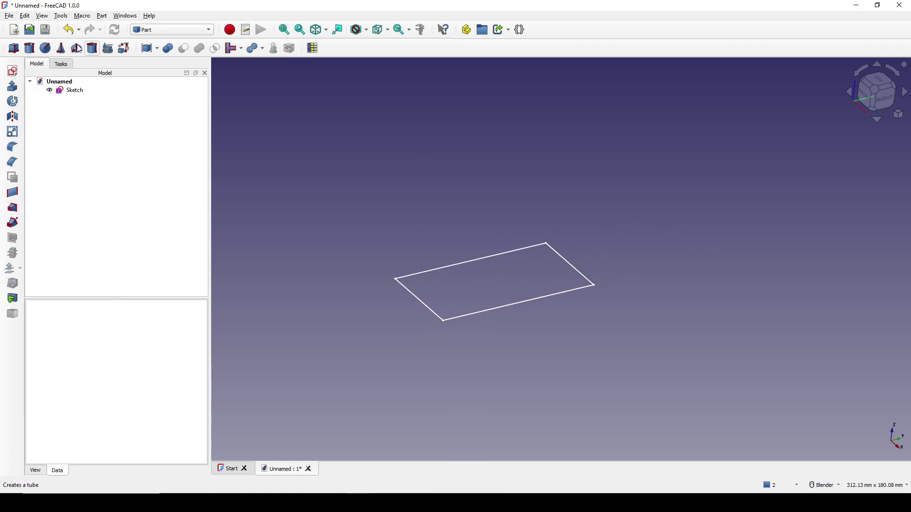
left_click(42, 16)
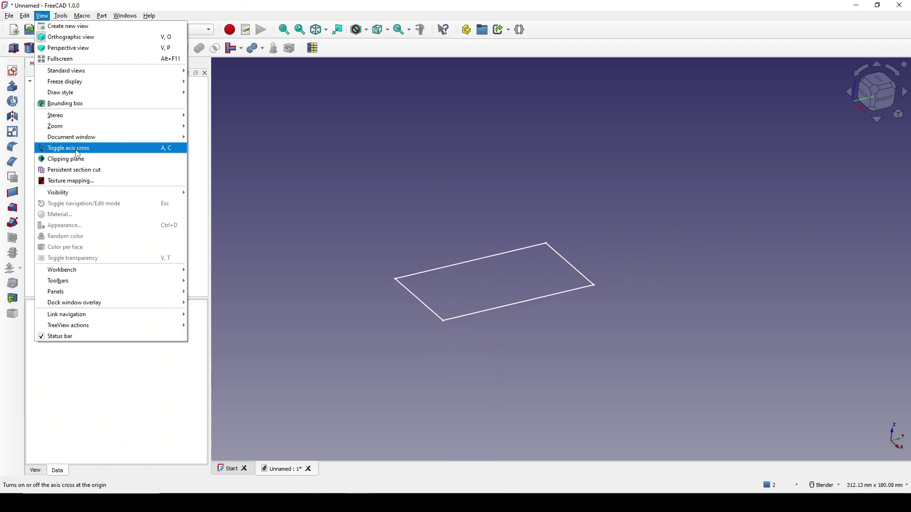
left_click(115, 149)
middle_click_drag(509, 261, 530, 286)
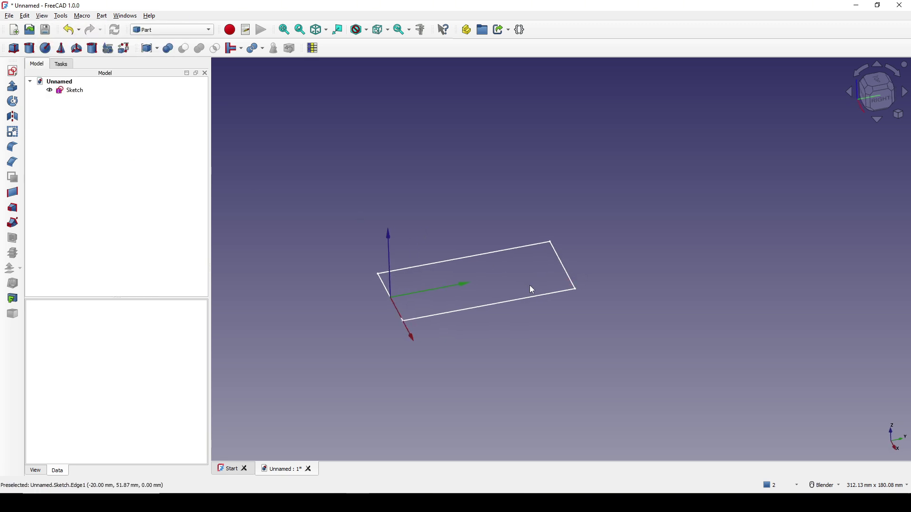
mouse_move(528, 338)
middle_mouse_down("shift")
mouse_move(547, 340)
mouse_move(493, 328)
middle_mouse_up("shift")
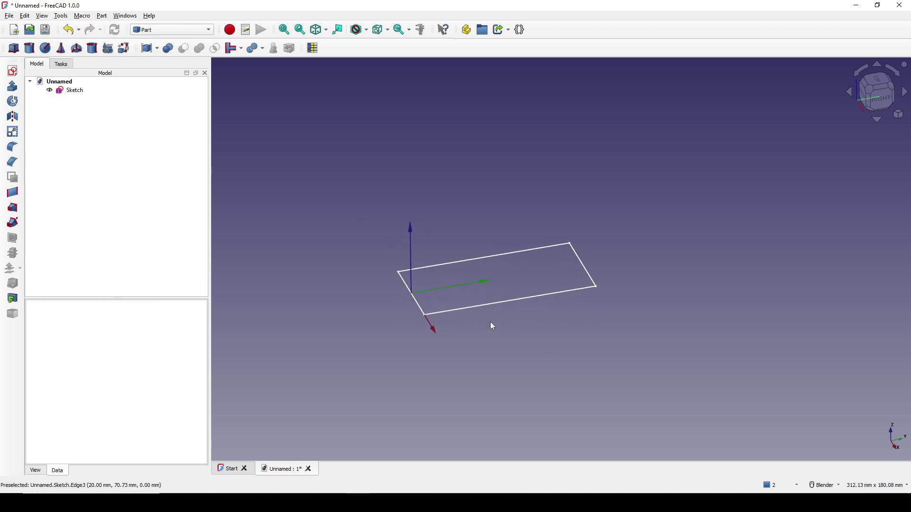
Extrude the rectangle sketch 10 mm as a solid along the custom direction Z -1.
left_click(72, 91)
left_click(14, 88)
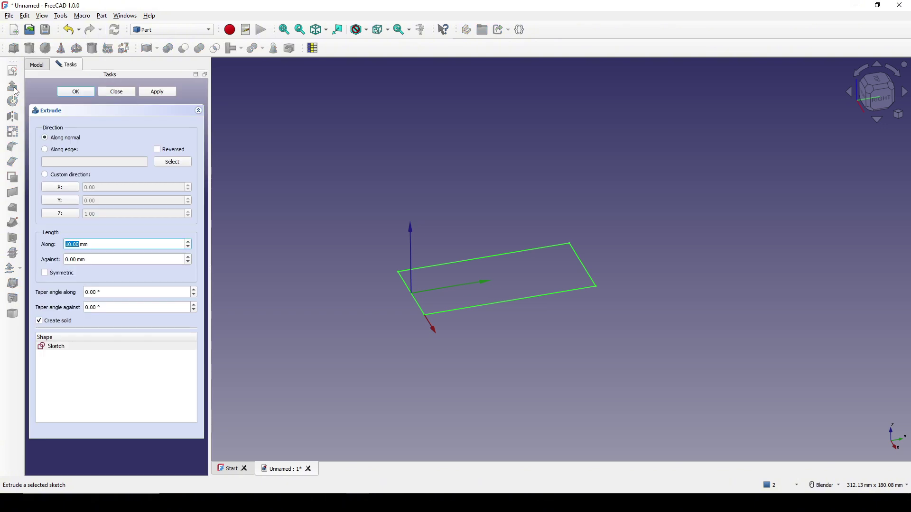
left_click(68, 218)
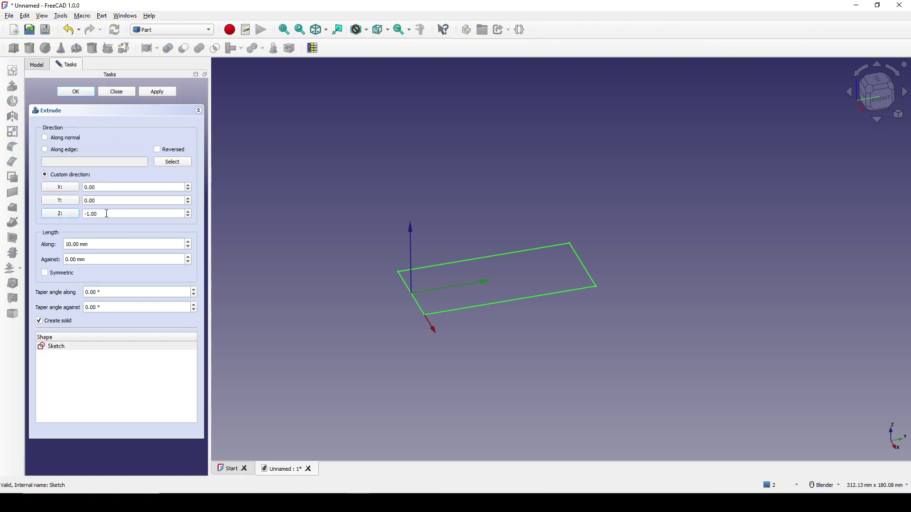
left_click(61, 213)
left_click_drag(93, 245, 52, 242)
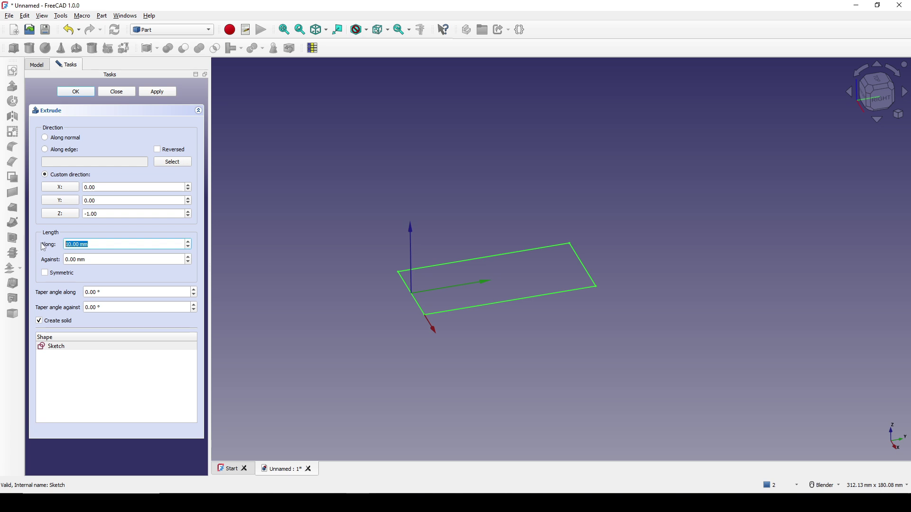
left_click(81, 92)
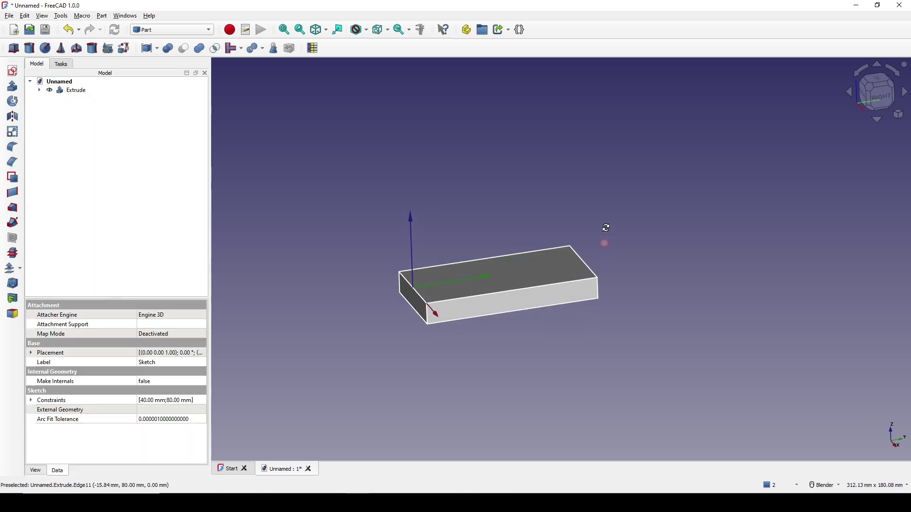
Create a new sketch on the YZ-plane, lengthwise through the block.
middle_click_drag(633, 284, 713, 267)
left_click(13, 71)
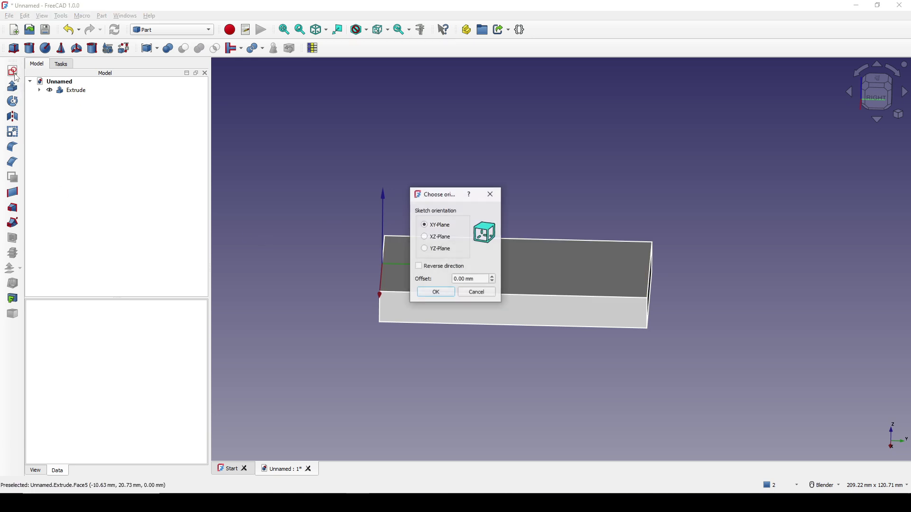
left_click(437, 250)
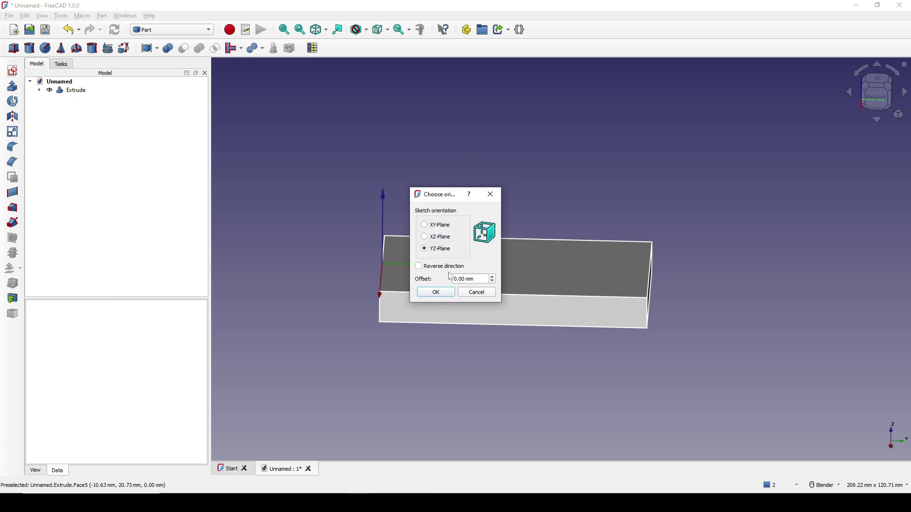
left_click(437, 292)
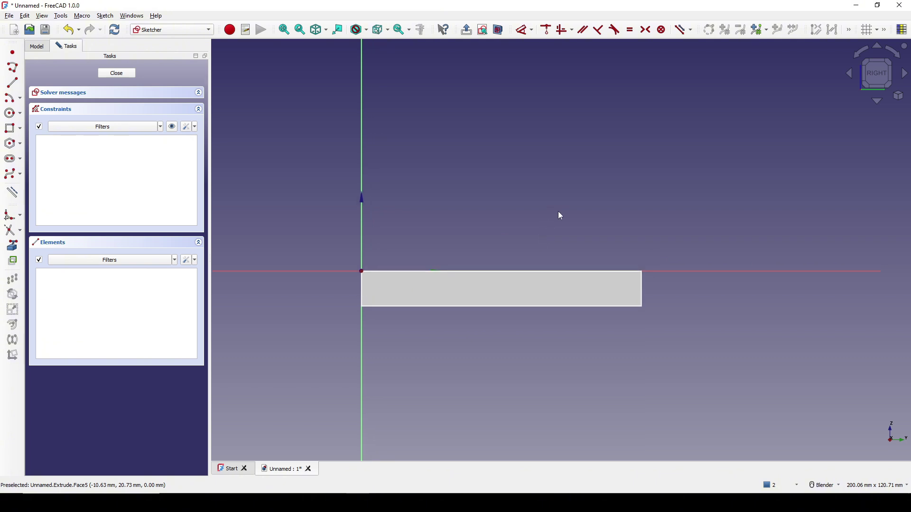
Section the view at the sketch plane and bring in the block's 80 mm upper edge as external geometry.
left_click(497, 32)
middle_click_drag(542, 141, 539, 153, "shift")
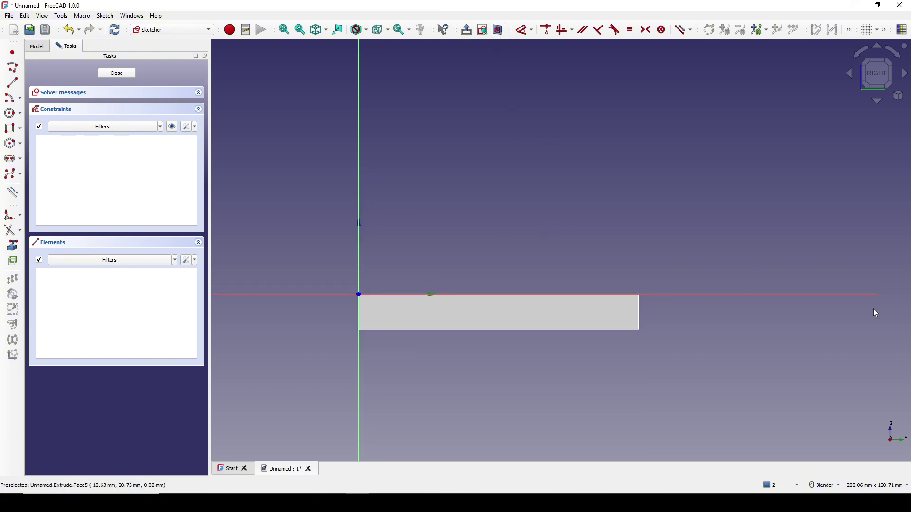
left_click(531, 299)
middle_click_drag(547, 240, 540, 262, "shift")
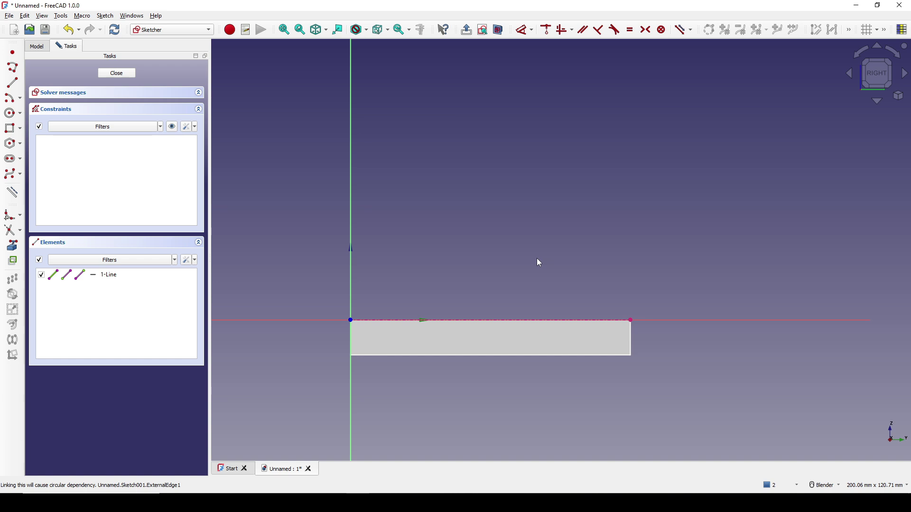
Sketch a closed right triangle above the block with a horizontal base and a vertical side about 34 mm high.
left_click(12, 71)
left_click(367, 281)
left_click(623, 281)
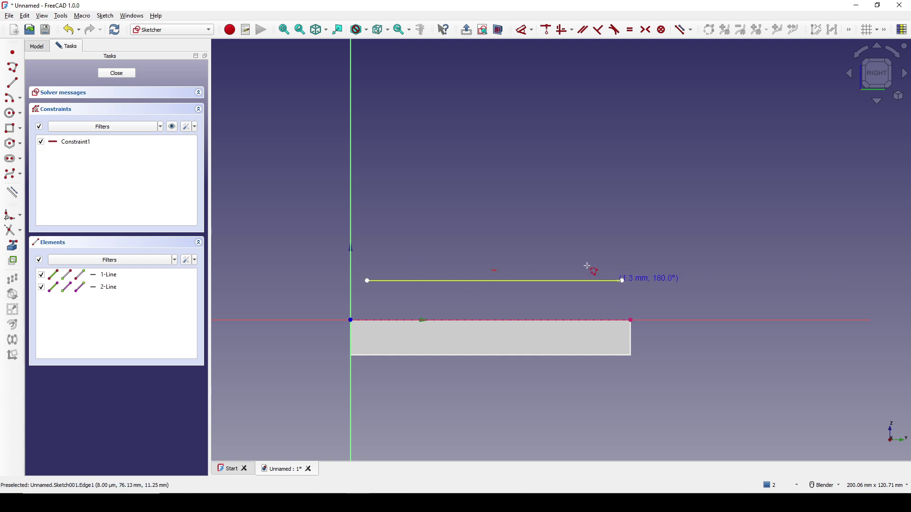
left_click(370, 158)
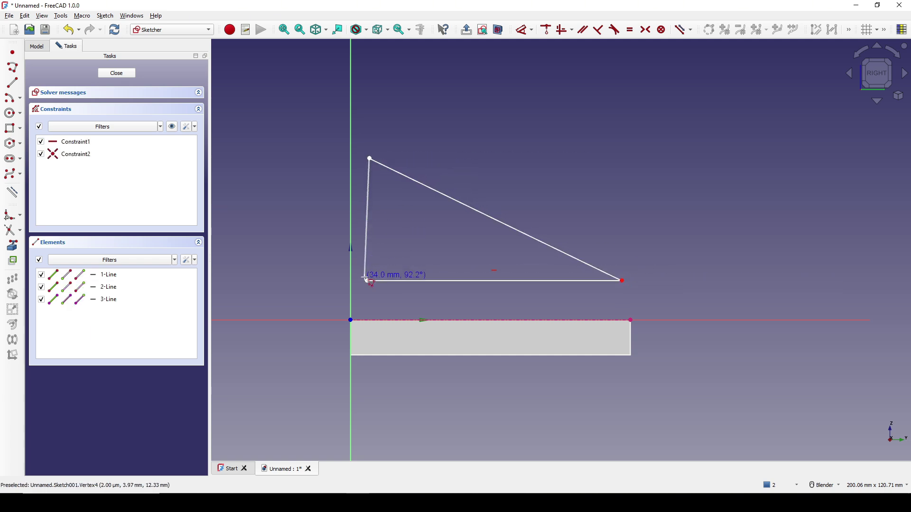
left_click(367, 281)
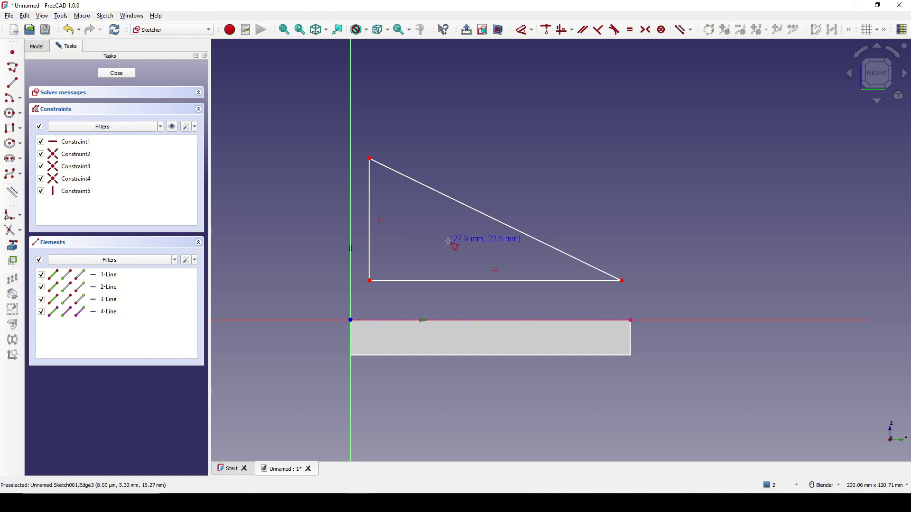
Make the triangle's right-angle corner coincident with the sketch origin.
middle_click_drag(457, 238, 455, 250, "shift")
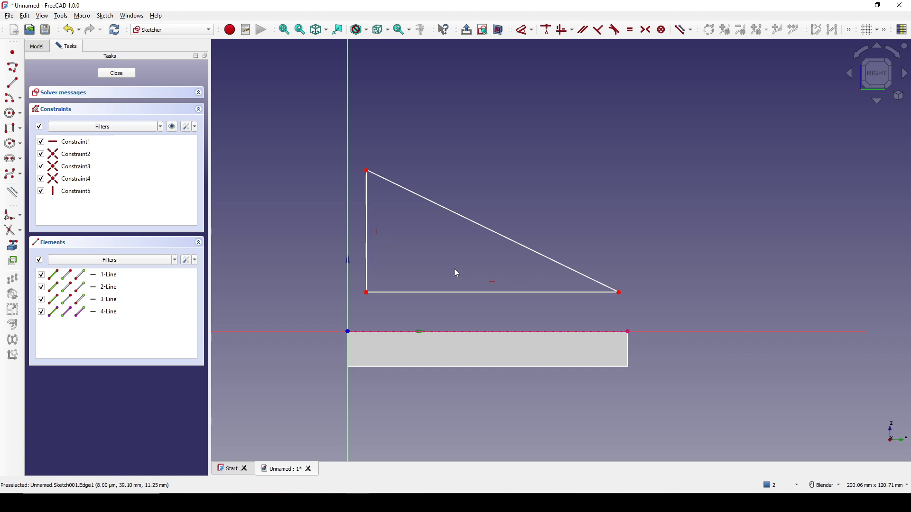
scroll(457, 273, "up", 2)
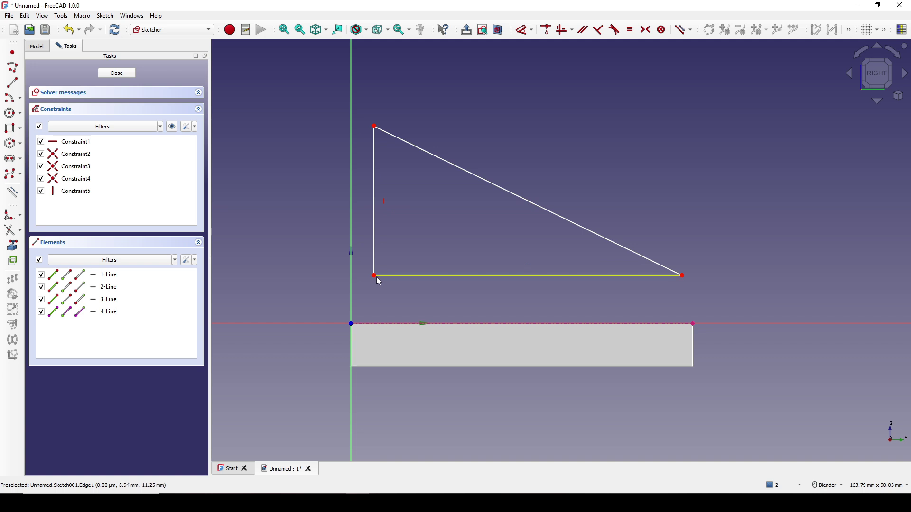
left_click(378, 279)
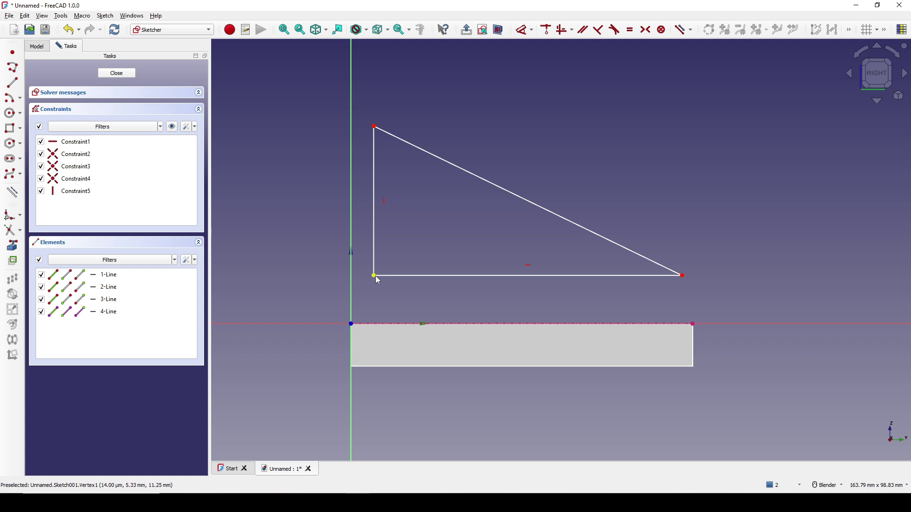
left_click(354, 325)
key("c")
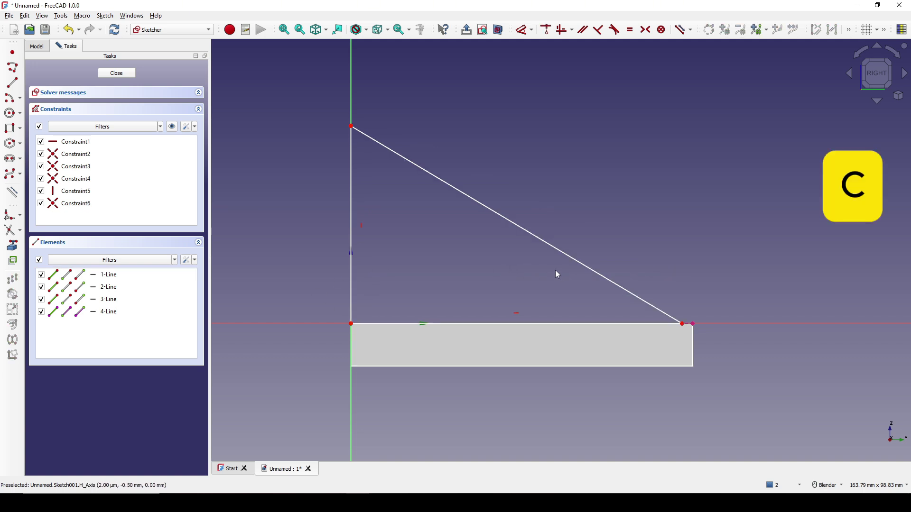
Make the triangle's other base corner coincident with the far endpoint of the block's upper edge.
scroll(546, 304, "up", 2)
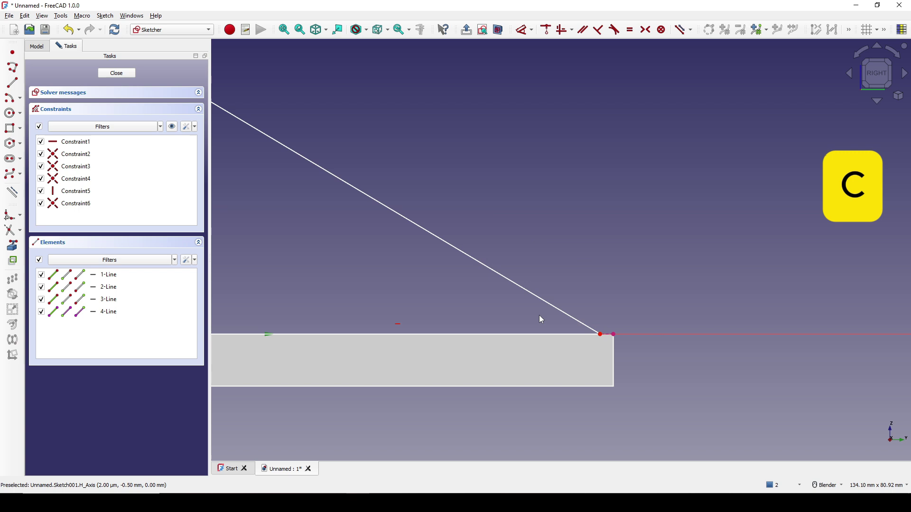
left_click(602, 338)
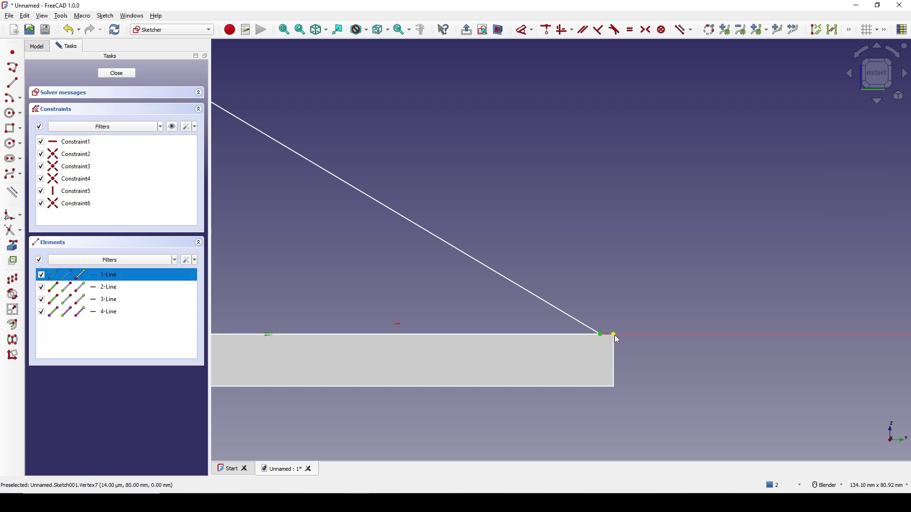
left_click(614, 335)
scroll(513, 342, "down", 3)
key("c")
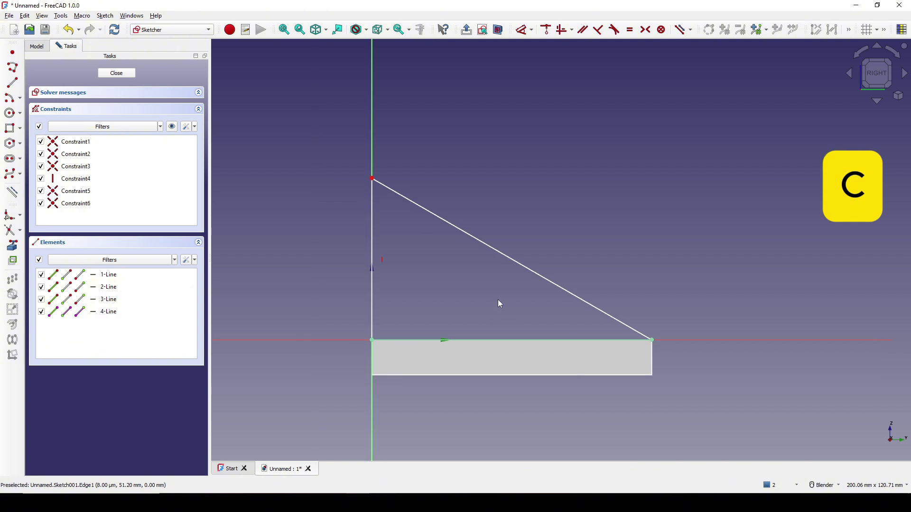
Constrain the angle between the triangle's sloped side and its base to 30°, and leave the sketch.
key("d")
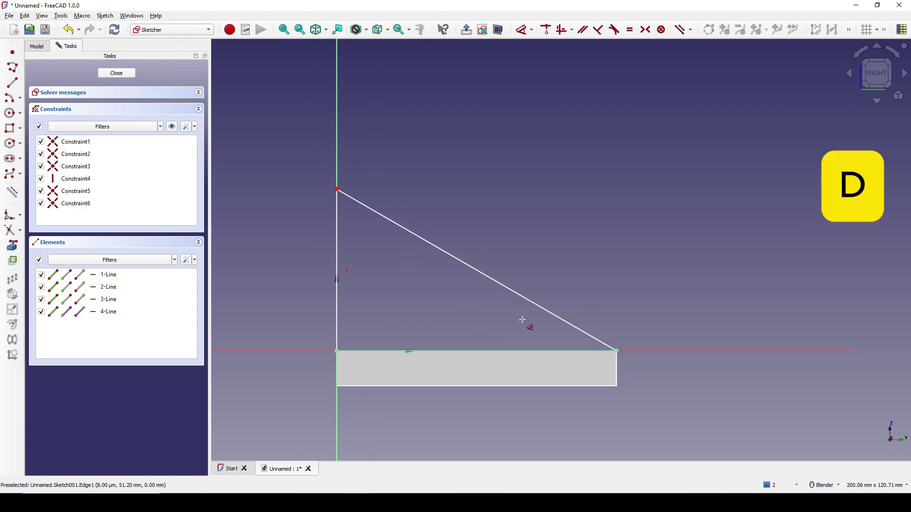
left_click(540, 309)
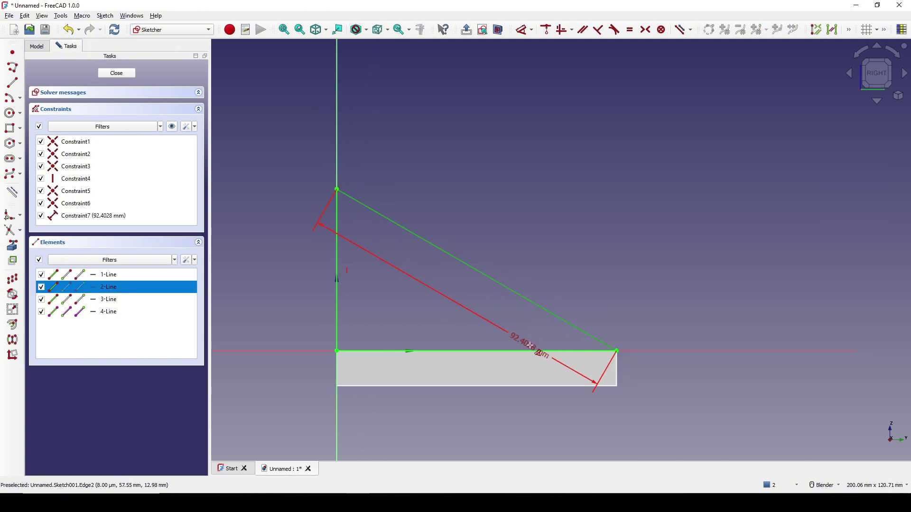
left_click(529, 355)
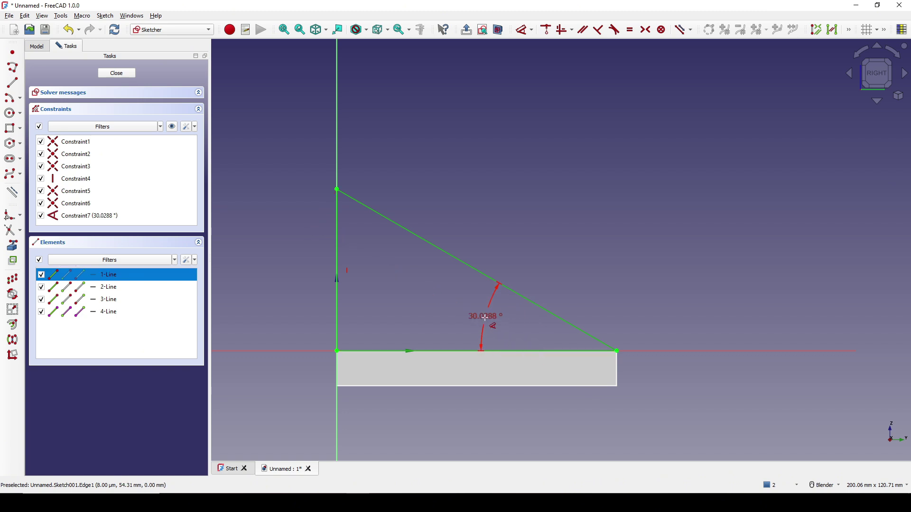
left_click(516, 319)
type("30")
key("Return")
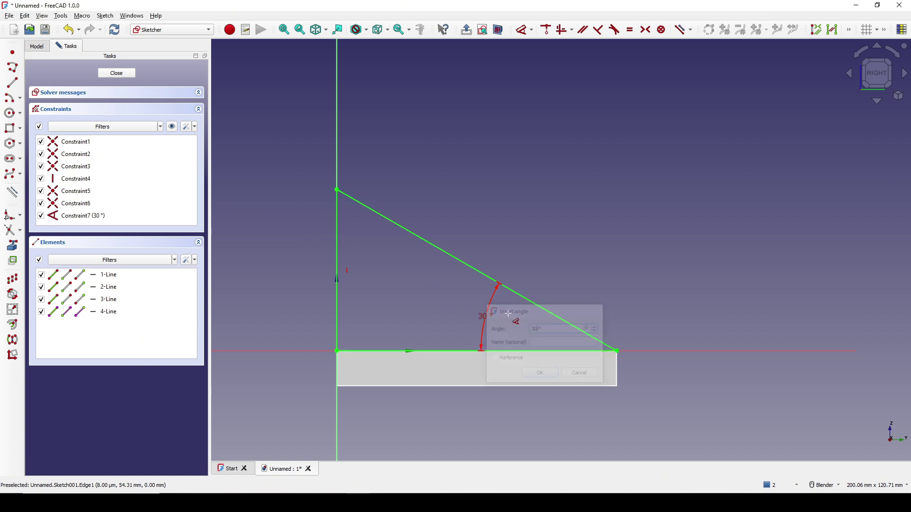
left_click(117, 73)
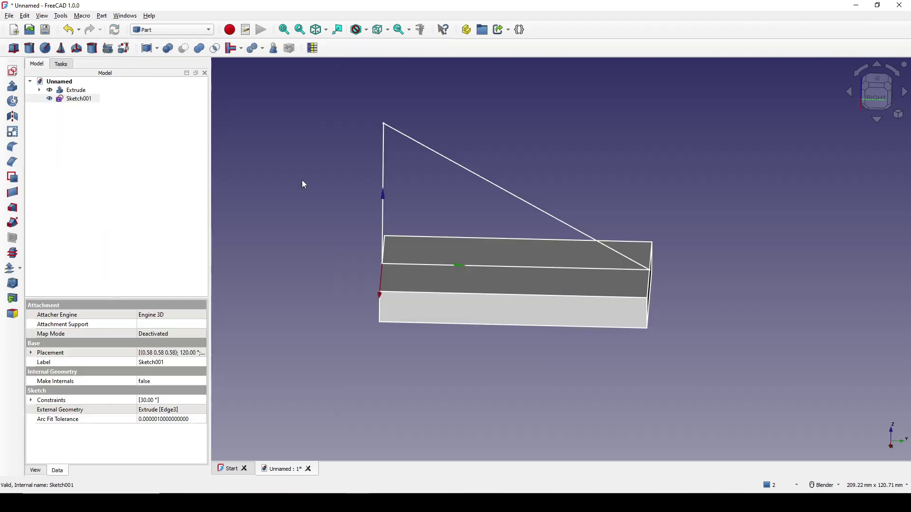
Extrude the triangle sketch 20 mm as a solid along the custom direction X -1.
mouse_move(302, 180)
middle_mouse_down()
mouse_move(525, 309)
mouse_move(480, 338)
mouse_move(634, 317)
mouse_move(626, 289)
middle_mouse_up()
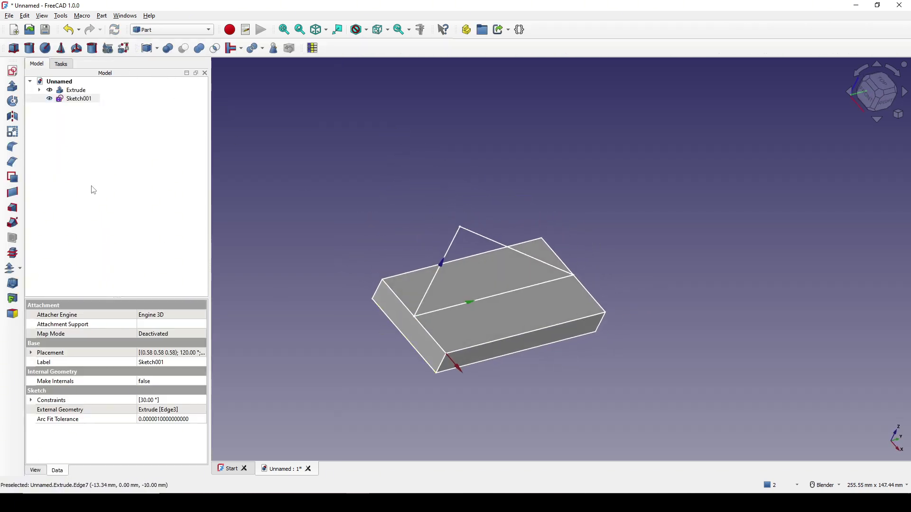
left_click(73, 100)
left_click(14, 88)
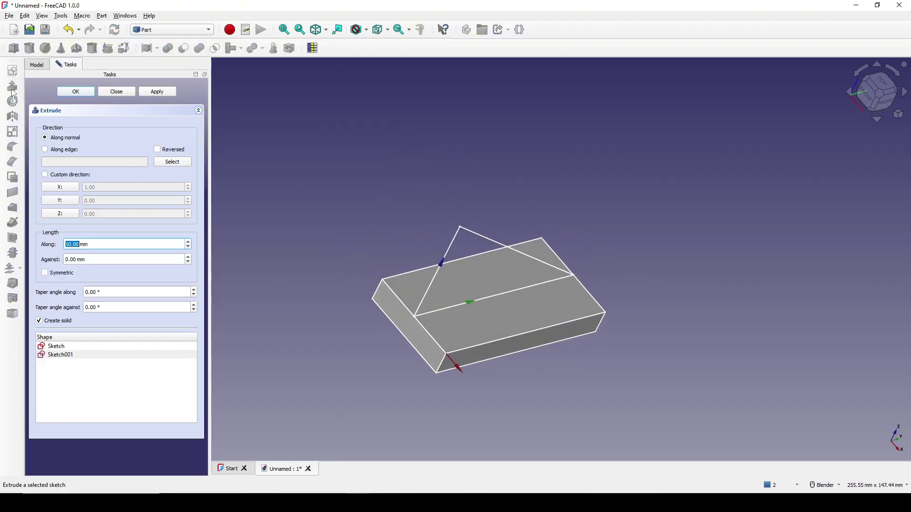
left_click_drag(103, 245, 32, 246)
type("20")
left_click(66, 189)
left_click(107, 186)
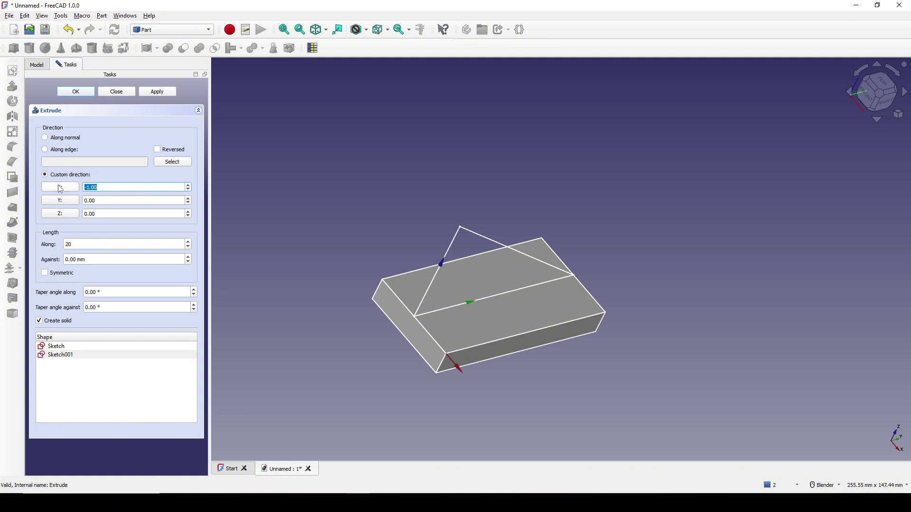
left_click(74, 93)
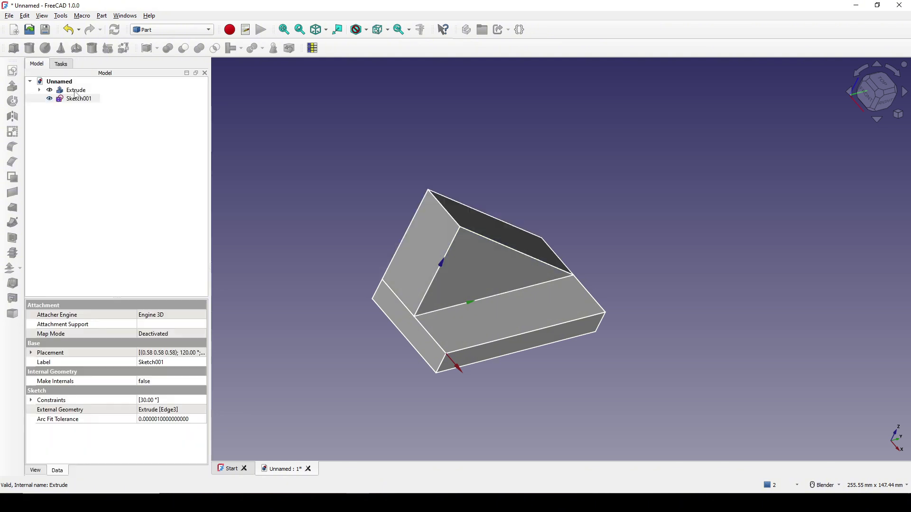
Fuse the base block and the triangular extrusion into one body with a union.
middle_click_drag(535, 301, 577, 218)
left_click(76, 90)
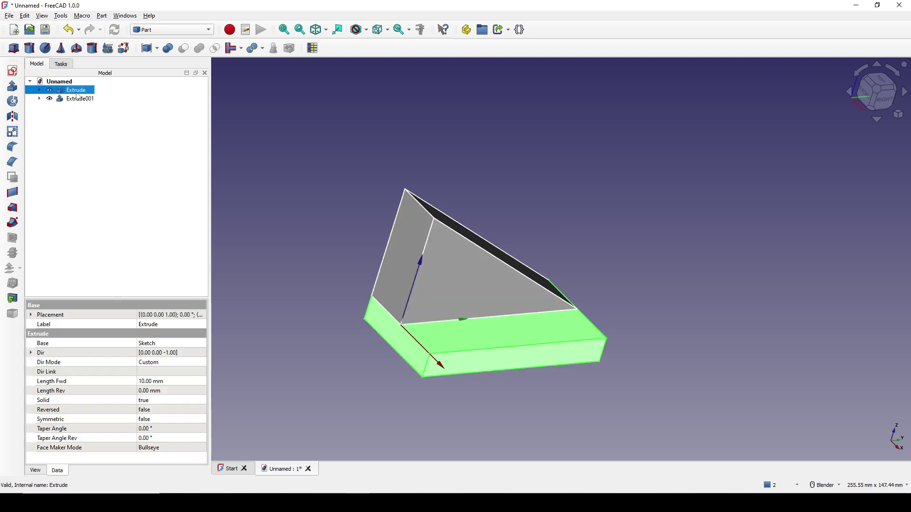
left_click(76, 99, "ctrl")
middle_click_drag(400, 222, 378, 241)
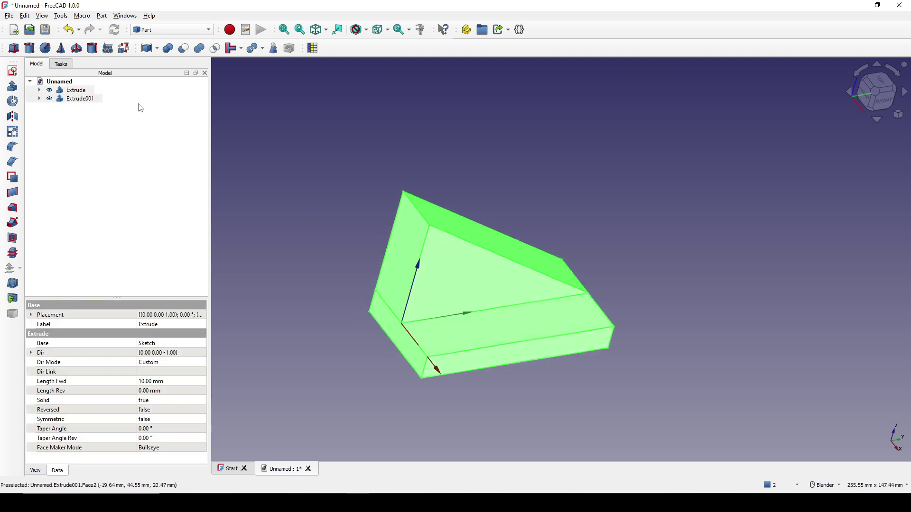
left_click(198, 52)
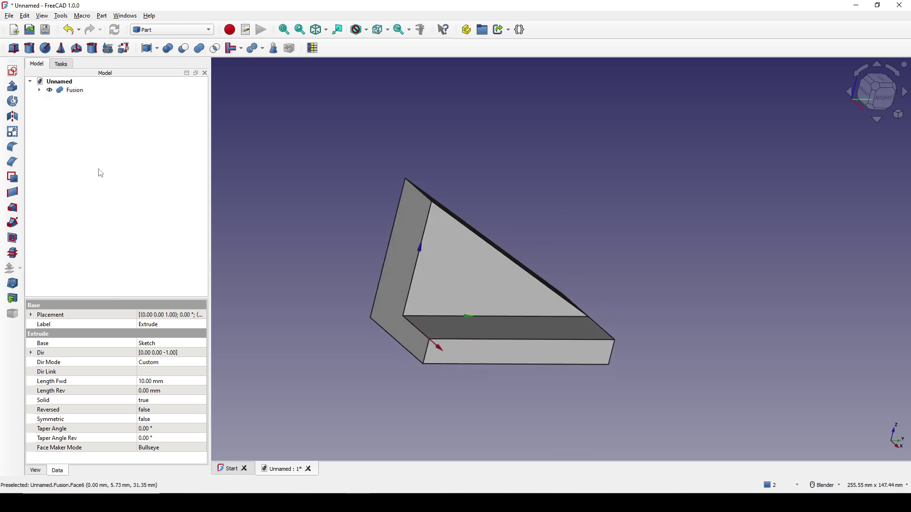
Check that the fused body's Refine property is set to true.
left_click(71, 93)
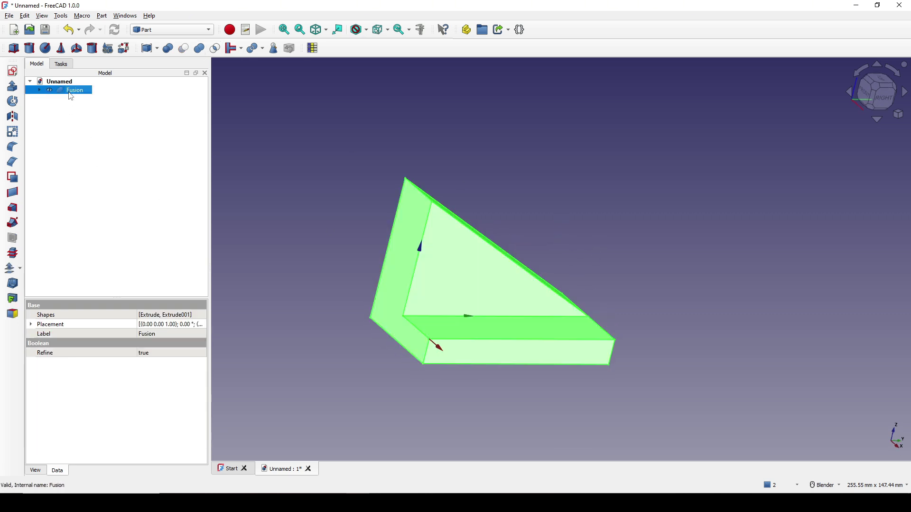
left_click(76, 353)
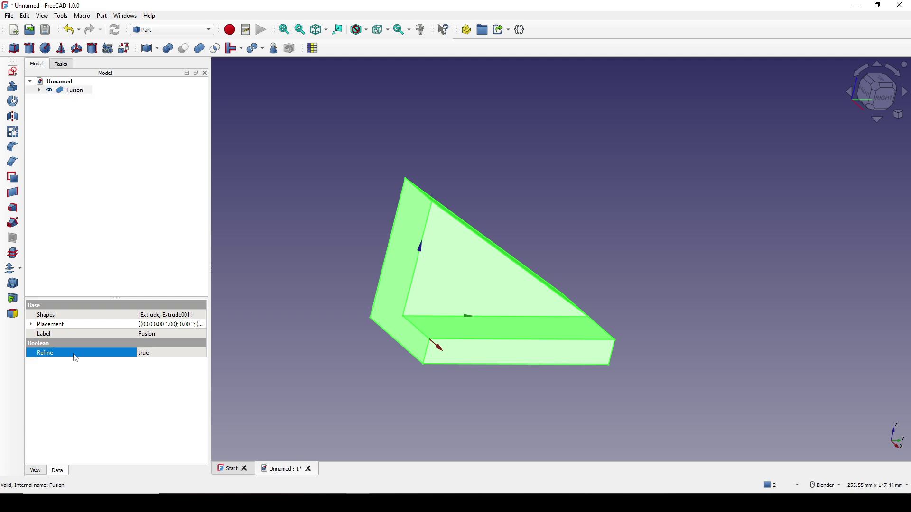
left_click(157, 352)
left_click(158, 353)
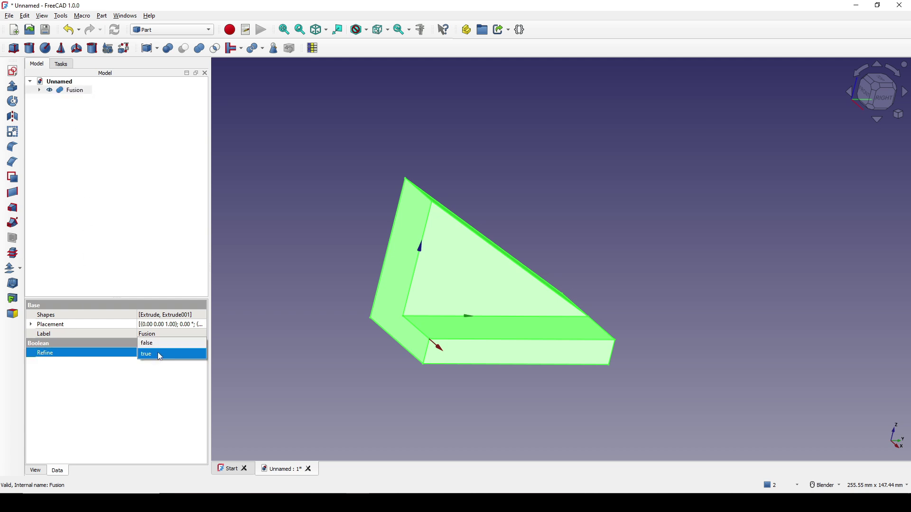
left_click(158, 353)
middle_click_drag(529, 326, 501, 320)
left_click(613, 264)
Fillet the upright's sloped front edge and the inner edge where it meets the base with a constant 10 mm radius.
middle_click_drag(600, 346, 524, 341)
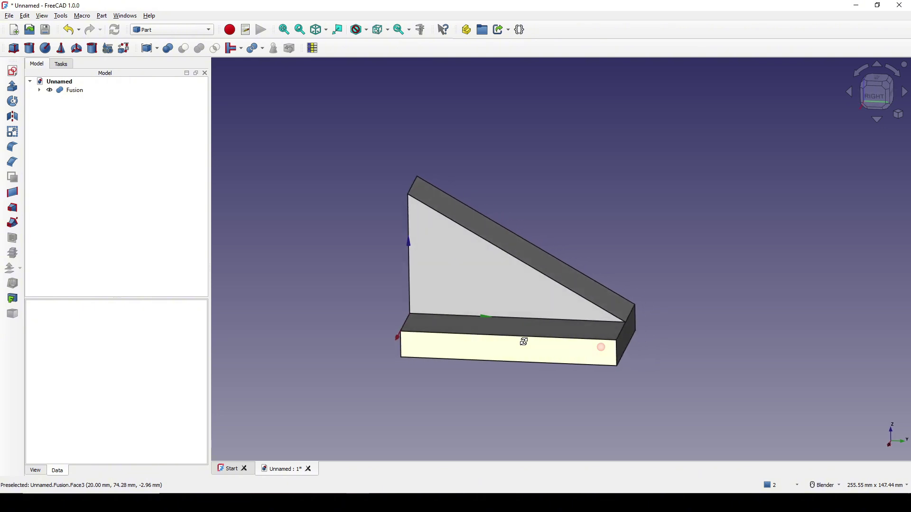
middle_click_drag(580, 385, 559, 382)
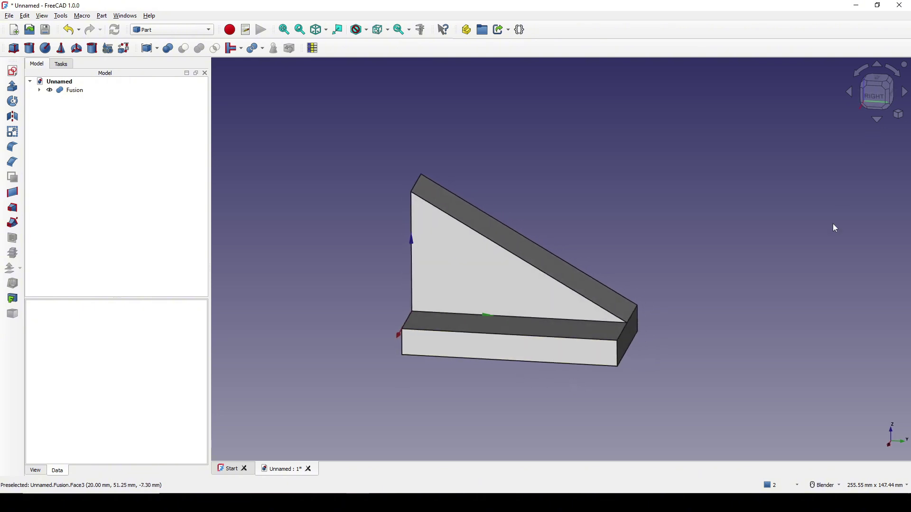
scroll(703, 340, "up", 2)
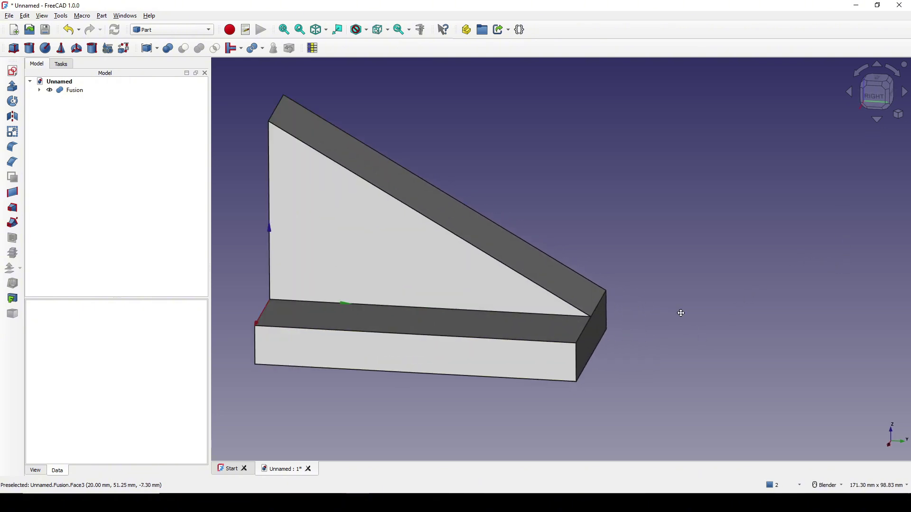
middle_click_drag(682, 315, 610, 319)
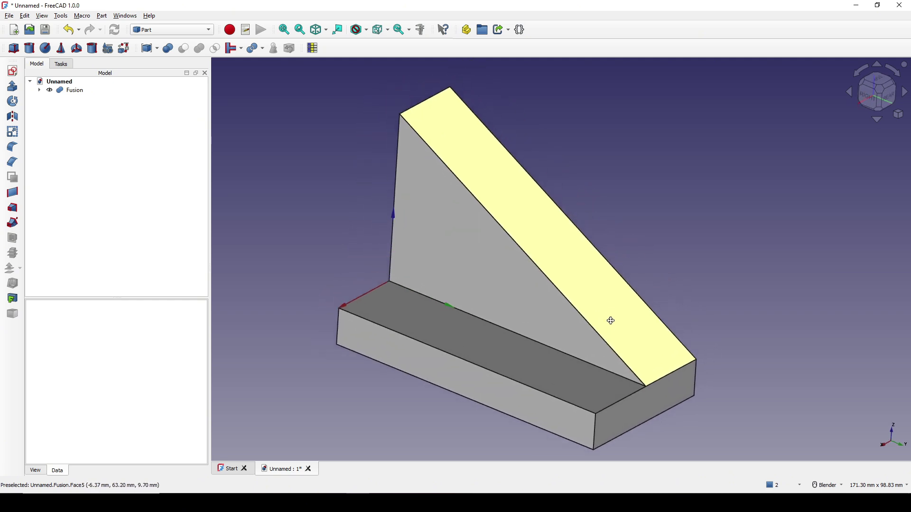
left_click(548, 351)
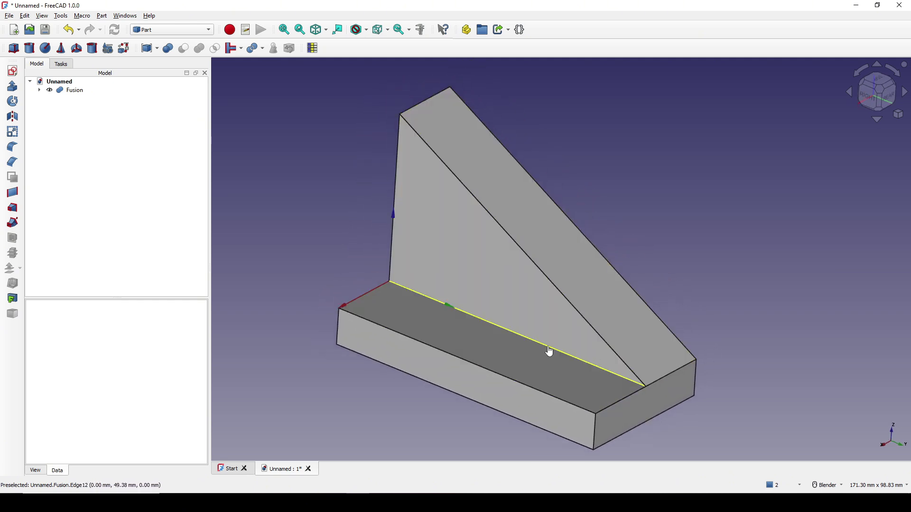
left_click(593, 327, "ctrl")
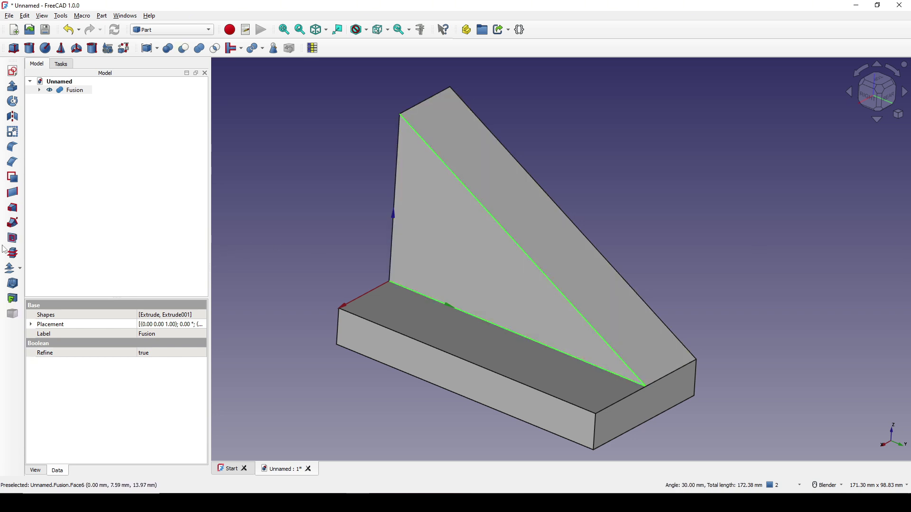
left_click(13, 147)
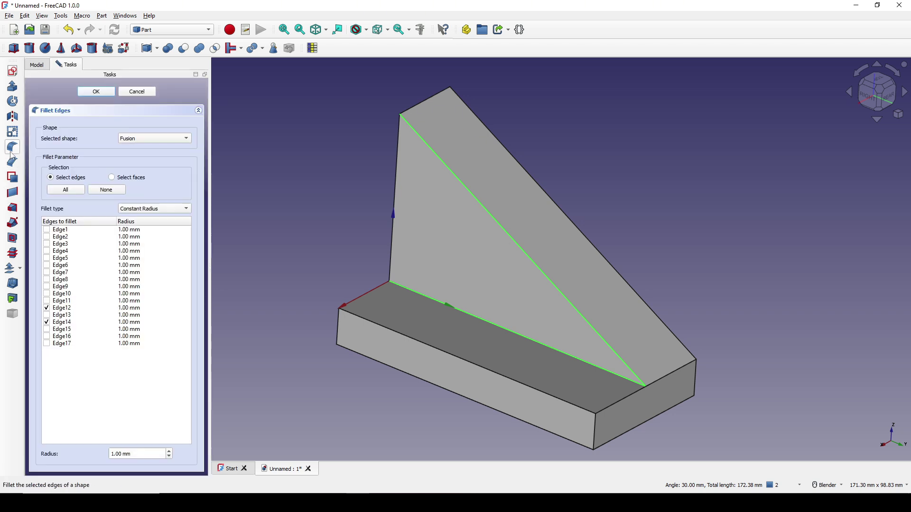
triple_click(150, 450)
type("10")
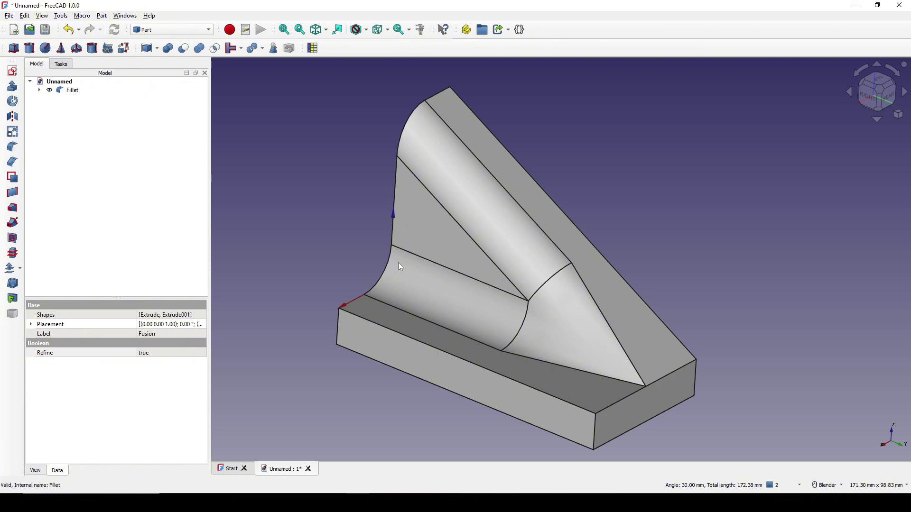
scroll(468, 335, "down", 1)
middle_click_drag(511, 396, 539, 395)
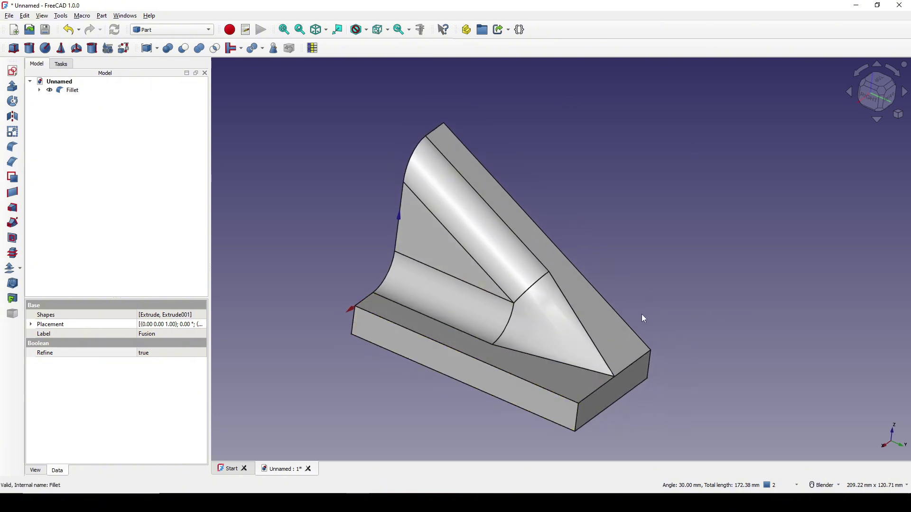
View the filleted body from the top and capture the area around it for annotation.
middle_click_drag(642, 316, 622, 342)
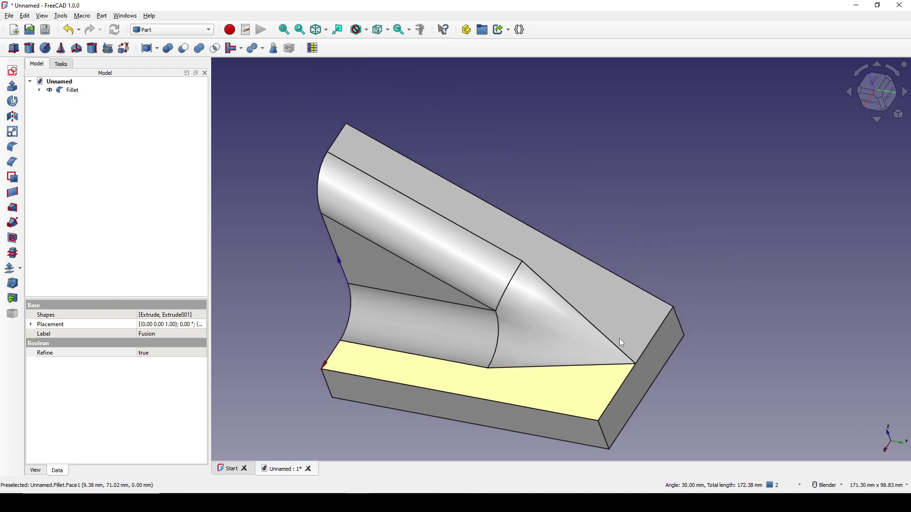
left_click(868, 78)
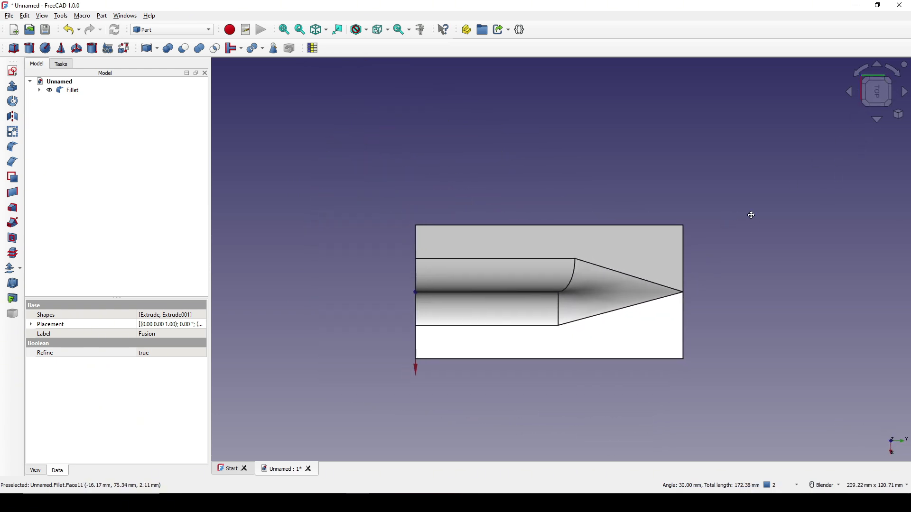
key("Print")
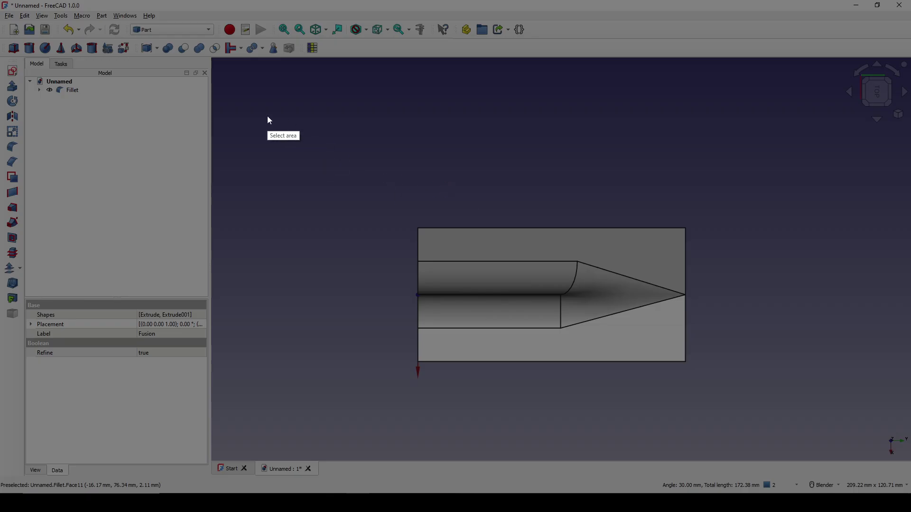
left_click_drag(267, 116, 802, 424)
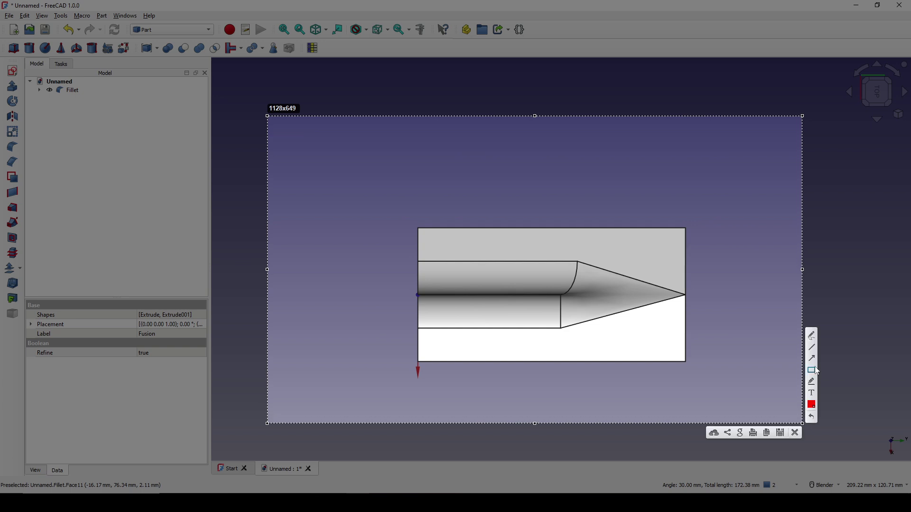
Annotate the top-view capture with an arrow at the base fillet and red strokes along and beside its tapering edge, then discard it.
mouse_move(356, 364)
left_mouse_down()
mouse_move(459, 303)
mouse_move(455, 312)
left_mouse_up()
left_click_drag(563, 328, 693, 296)
left_click(614, 326)
left_click_drag(614, 326, 598, 342)
left_click_drag(628, 333, 614, 346)
left_click_drag(671, 327, 650, 345)
left_click_drag(677, 334, 669, 349)
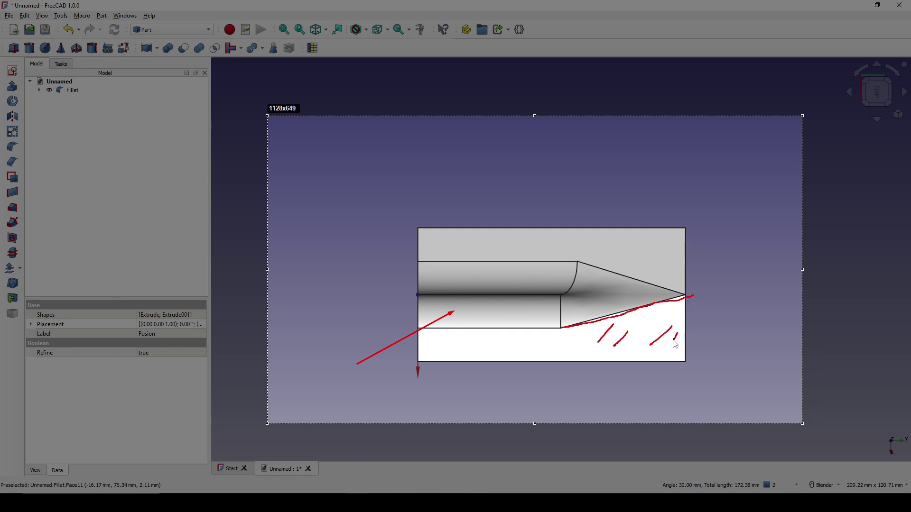
left_click_drag(561, 327, 694, 295)
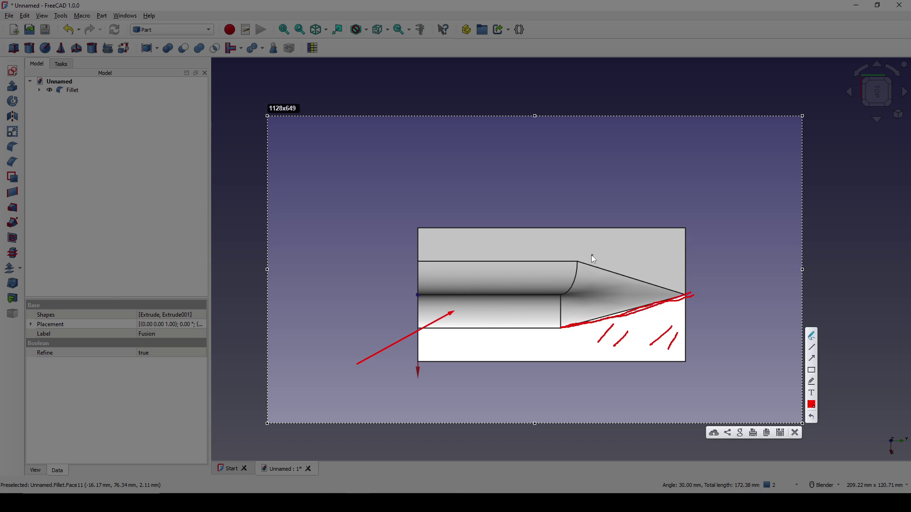
left_click_drag(583, 260, 583, 265)
left_click_drag(672, 297, 689, 296)
left_click(795, 433)
Capture the filleted body from the front side and draw a straight line continuing the lower fillet's edge past the taper.
middle_click_drag(568, 379, 590, 339)
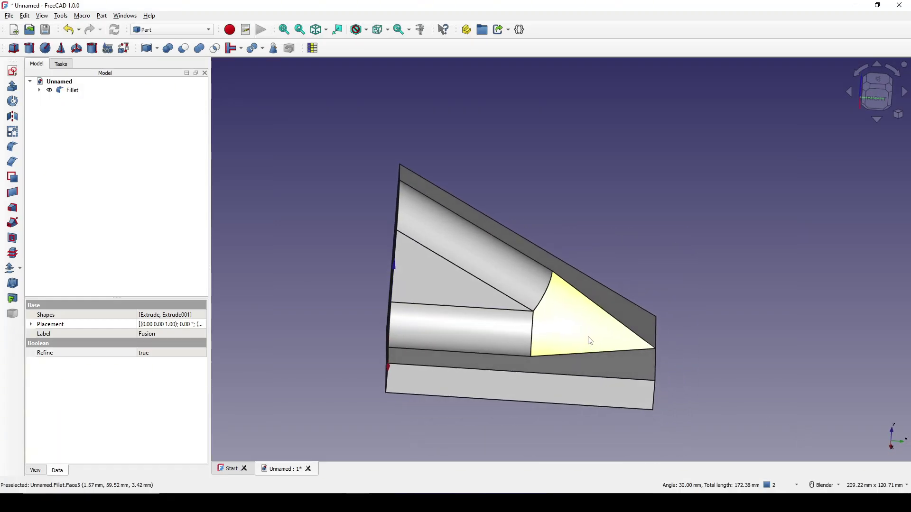
key("Print")
left_click_drag(307, 125, 707, 428)
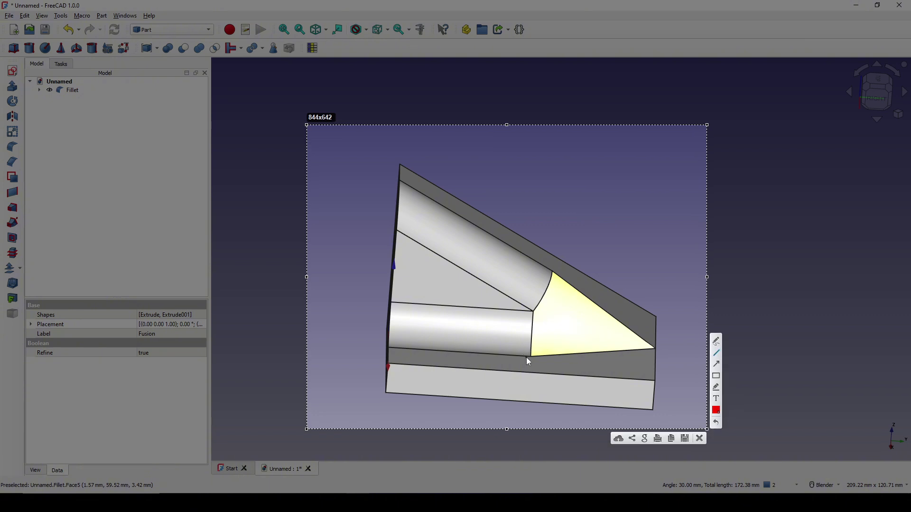
left_click_drag(532, 355, 569, 359)
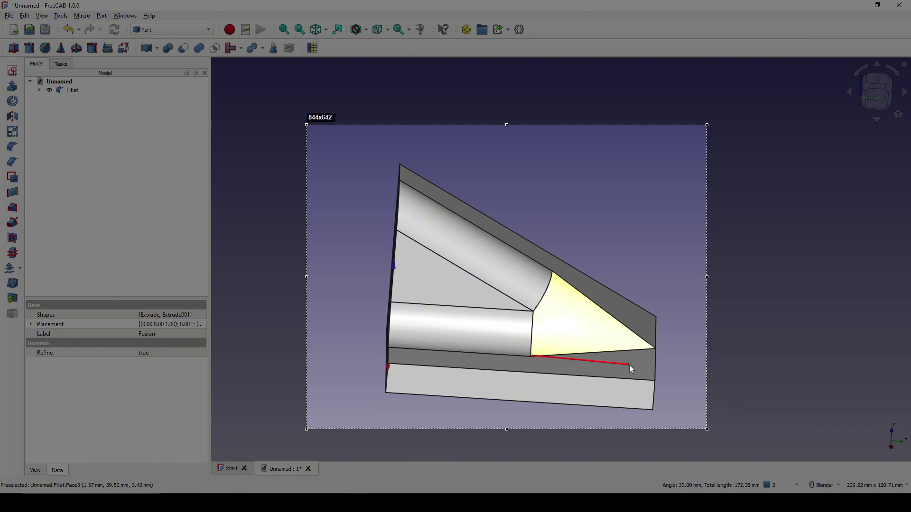
left_click_drag(629, 365, 701, 365)
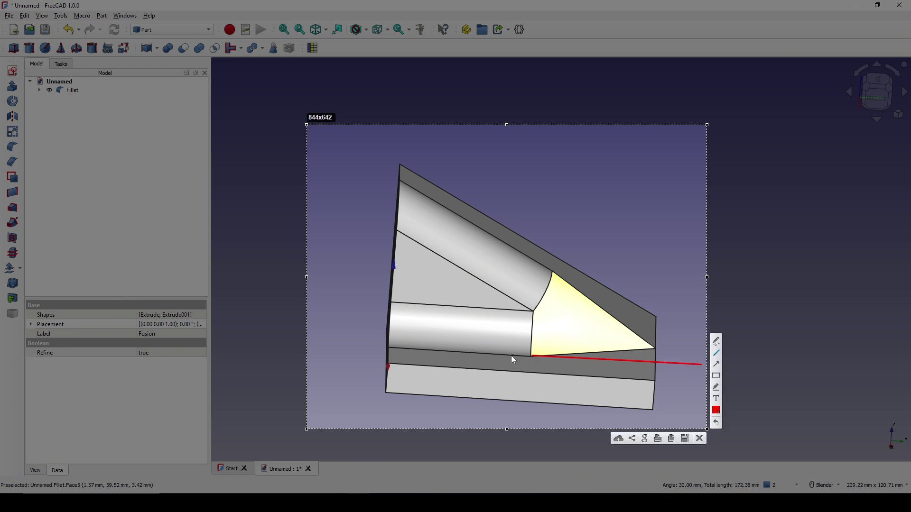
Mark the upper fillet's straight continuation with short strokes and the label G2, mark the lower edge, and discard the capture.
mouse_move(540, 266)
left_mouse_down()
mouse_move(659, 317)
mouse_move(708, 352)
left_mouse_up()
mouse_move(566, 283)
left_mouse_down()
mouse_move(560, 299)
mouse_move(588, 290)
mouse_move(582, 308)
mouse_move(634, 329)
left_mouse_up()
left_click_drag(645, 325, 641, 335)
mouse_move(617, 232)
left_mouse_down()
mouse_move(603, 233)
mouse_move(613, 254)
mouse_move(650, 282)
left_mouse_up()
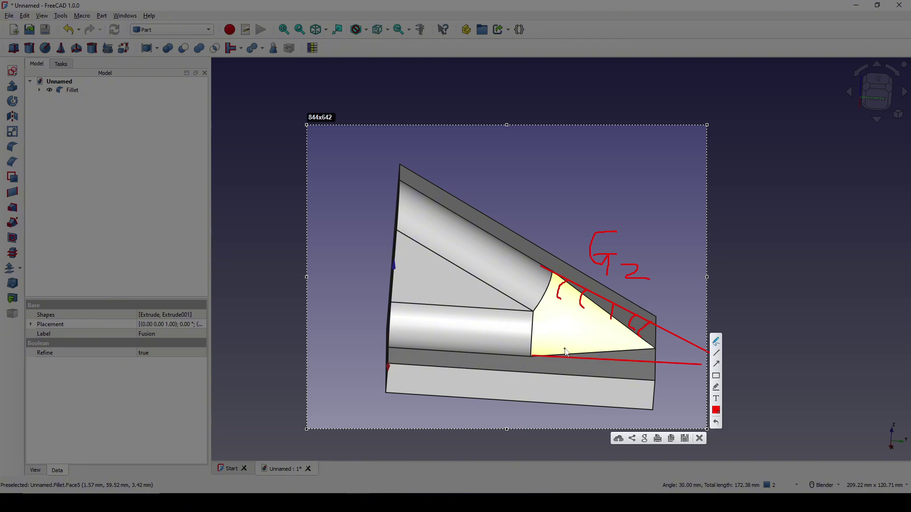
mouse_move(567, 349)
left_mouse_down()
mouse_move(576, 371)
mouse_move(602, 374)
mouse_move(636, 352)
left_mouse_up()
left_click_drag(678, 372, 682, 394)
left_click_drag(676, 384, 686, 384)
left_click_drag(685, 387, 692, 397)
key("Escape")
Rename the Fillet object as OldFillet_default.
middle_click_drag(655, 339, 629, 350)
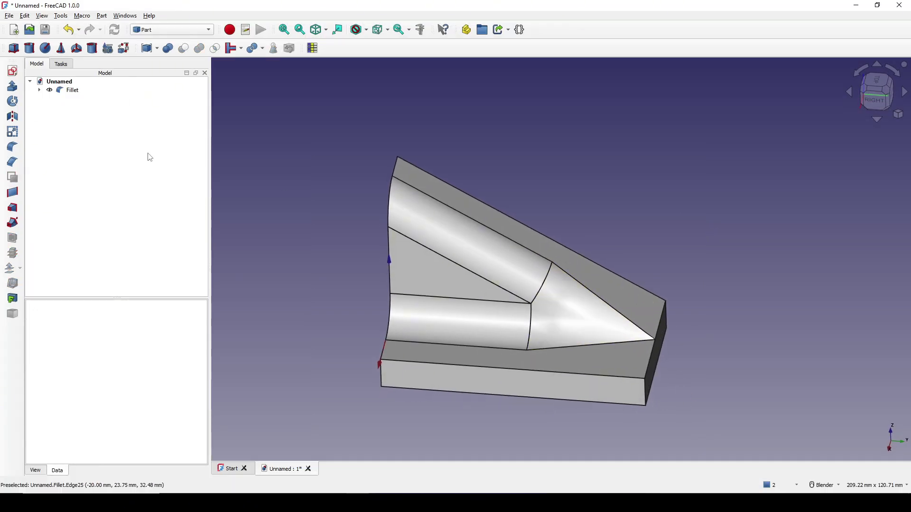
left_click(70, 92)
right_click(70, 94)
left_click(139, 396)
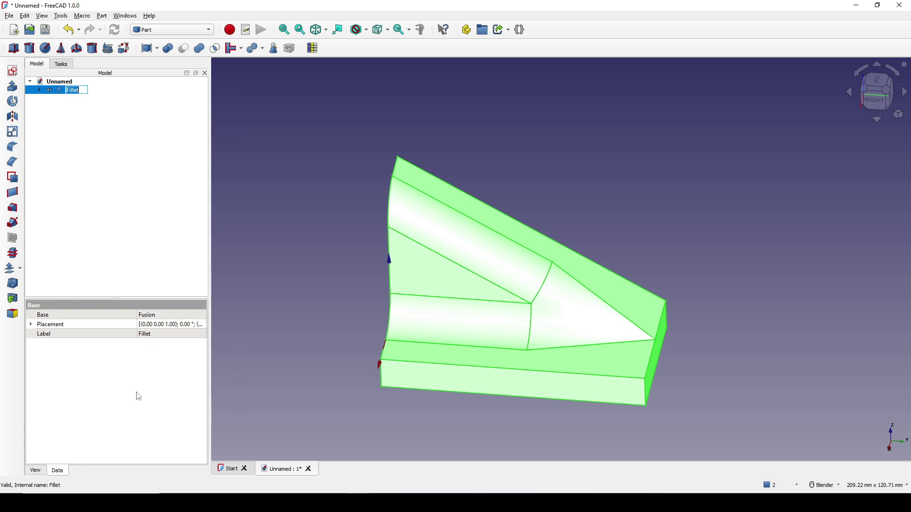
type("Ol")
type("dFillet")
type("_")
type("default")
key("Return")
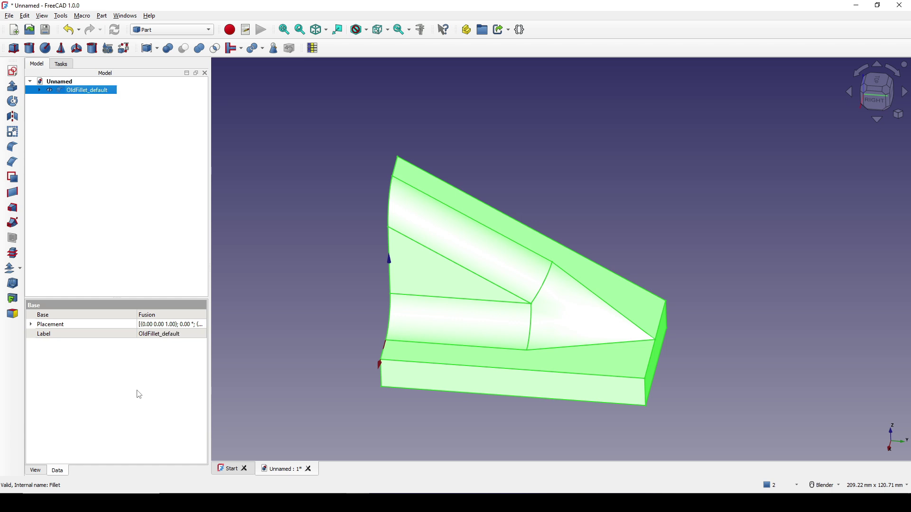
Transform OldFillet_default by moving it 120 mm in the negative Y direction, using the 20 mm translation increment.
left_click(311, 263)
middle_click_drag(312, 264, 321, 246, "shift")
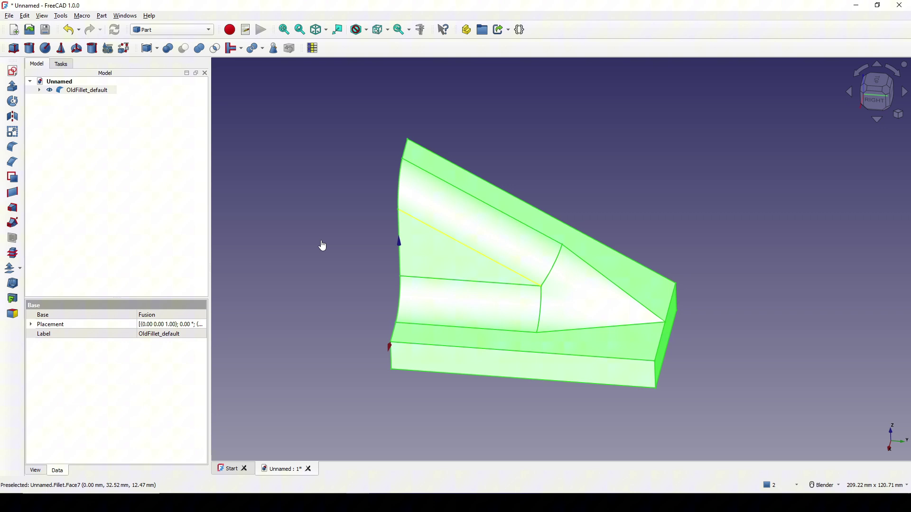
right_click(90, 93)
left_click(135, 110)
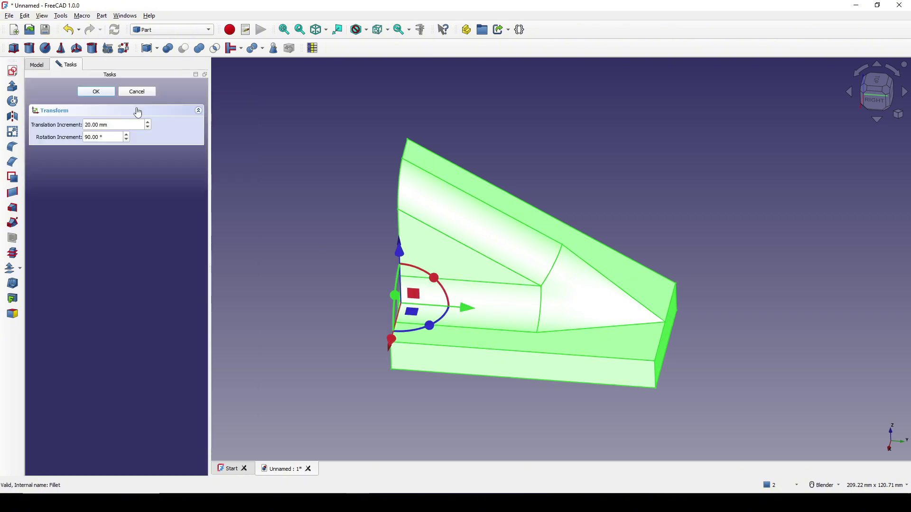
triple_click(114, 125)
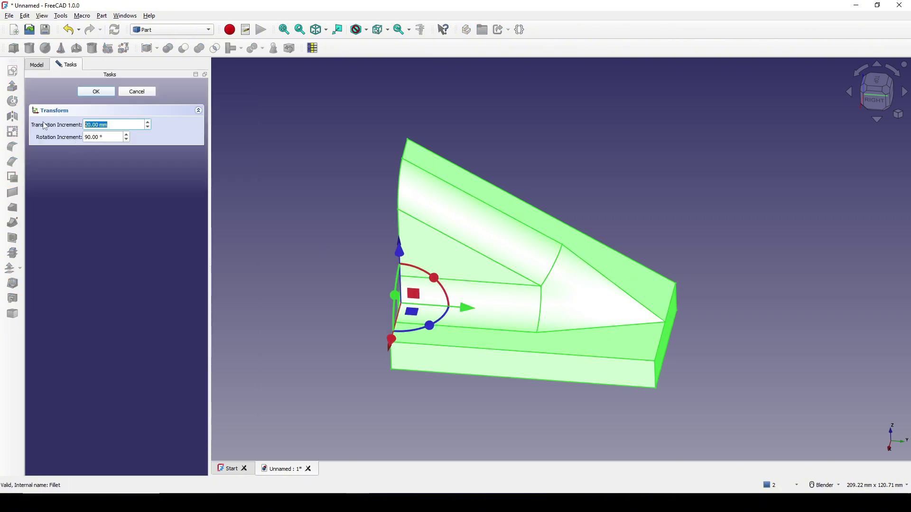
scroll(469, 270, "down", 2)
middle_click_drag(470, 317, 492, 343, "shift")
left_click_drag(120, 126, 38, 127)
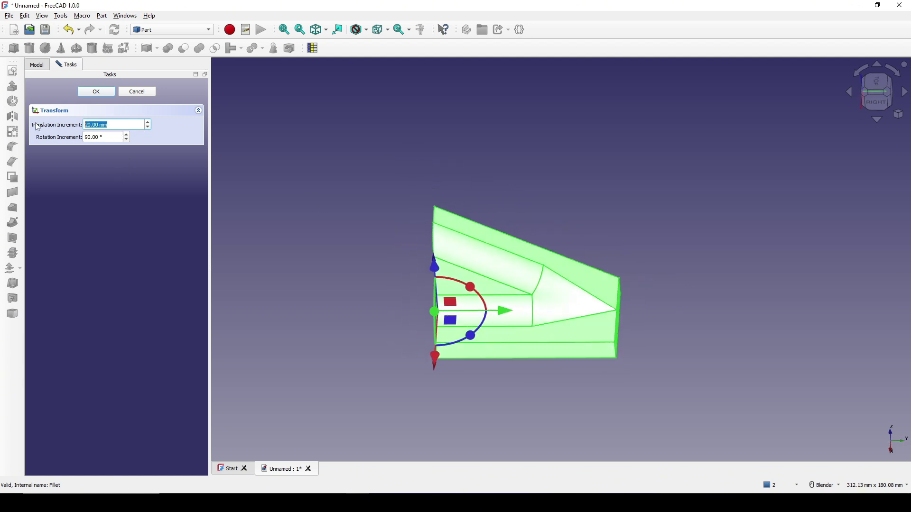
middle_click_drag(593, 340, 518, 324)
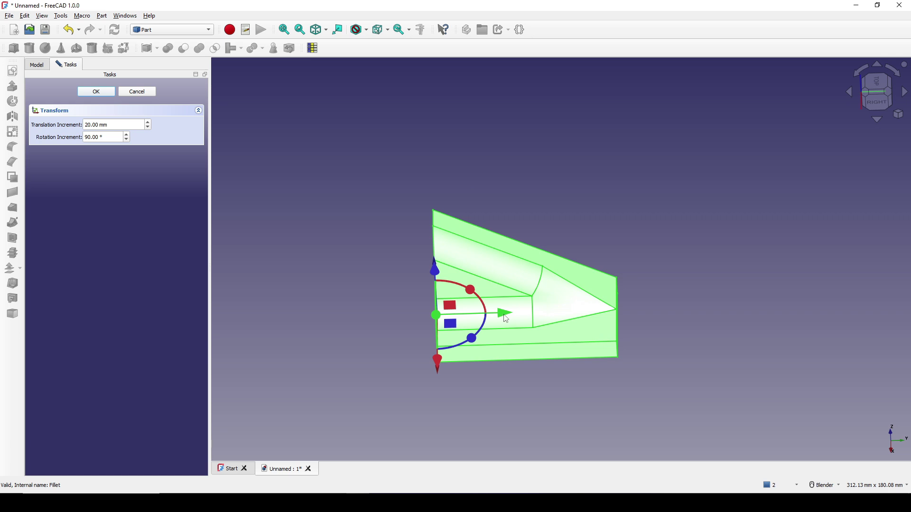
left_click_drag(506, 320, 229, 305)
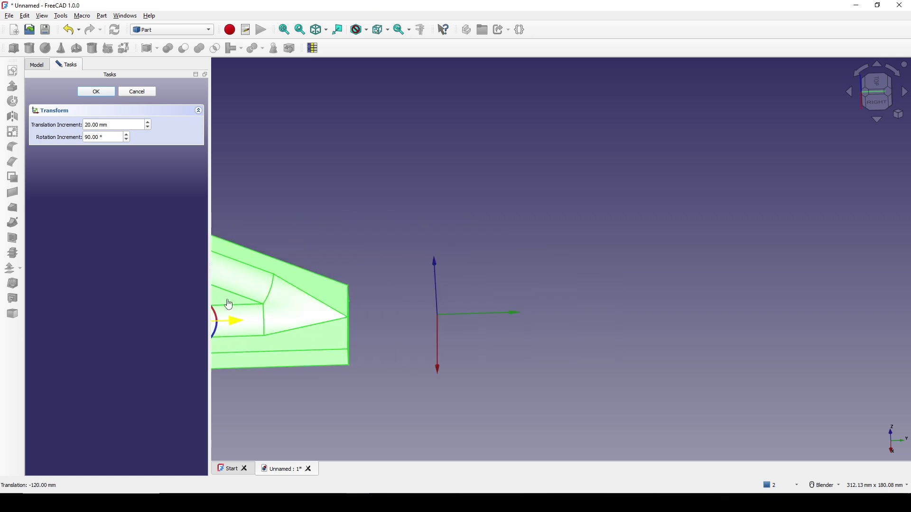
Move OldFillet_default another 20 mm in the negative Y direction and accept the transform.
scroll(447, 309, "down", 1)
middle_click_drag(447, 309, 575, 317, "shift")
middle_click_drag(529, 366, 509, 378)
left_click_drag(422, 319, 364, 319)
middle_click_drag(401, 306, 368, 294)
scroll(439, 311, "up", 1)
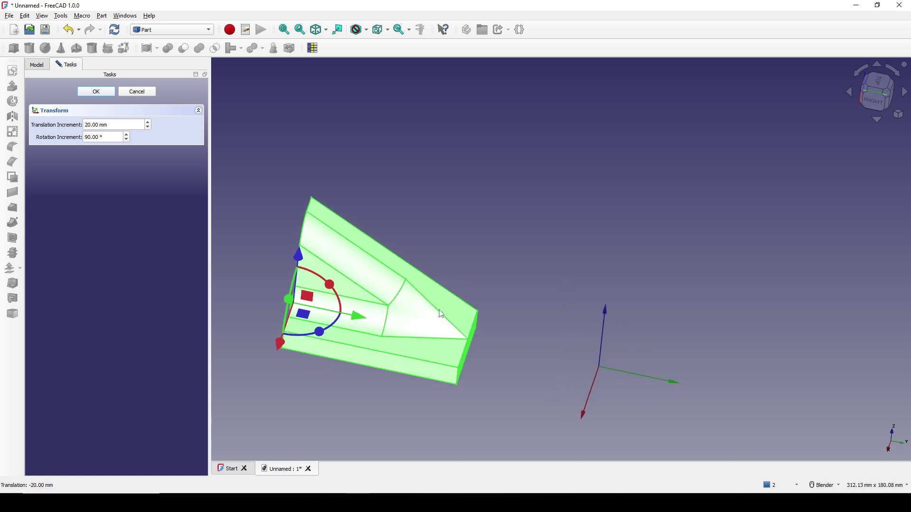
middle_click_drag(441, 314, 473, 281)
scroll(433, 275, "up", 1)
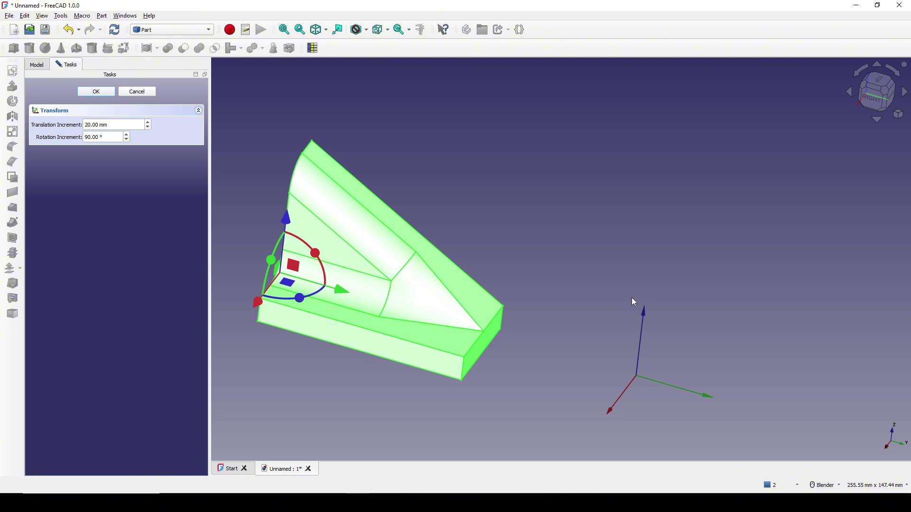
middle_click_drag(594, 307, 597, 294, "shift")
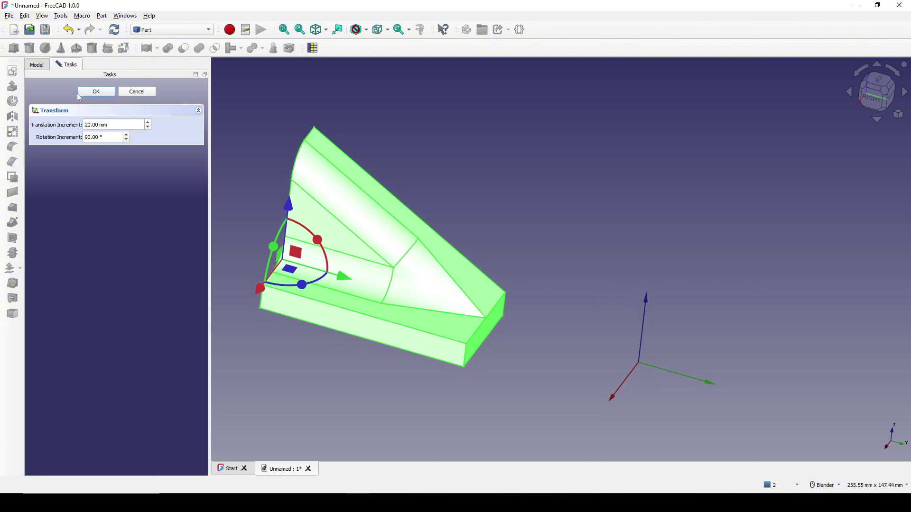
left_click(95, 92)
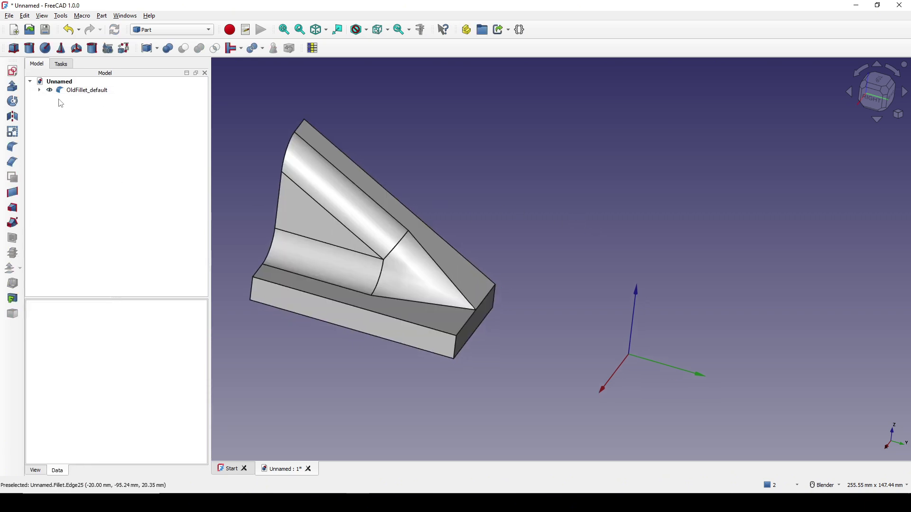
Hide OldFillet_default and show the unfilleted Fusion body nested under it.
left_click(66, 91)
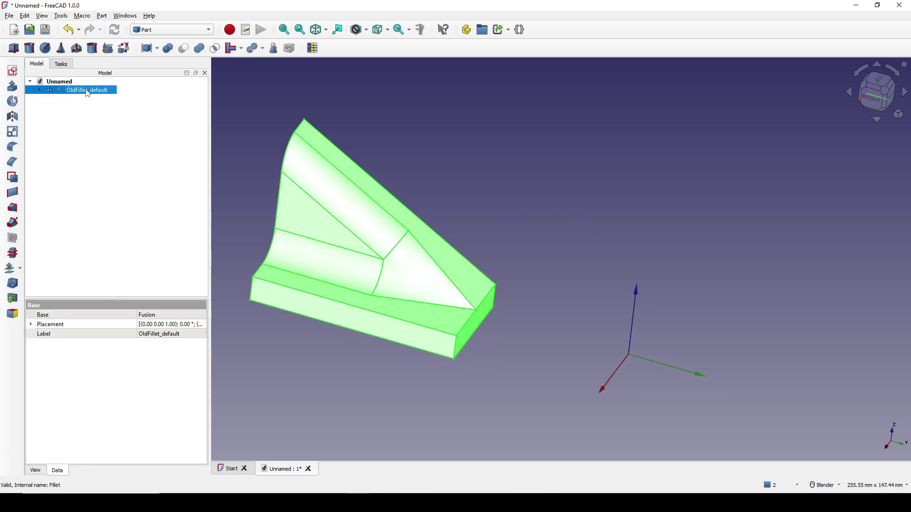
left_click(48, 91)
left_click(39, 91)
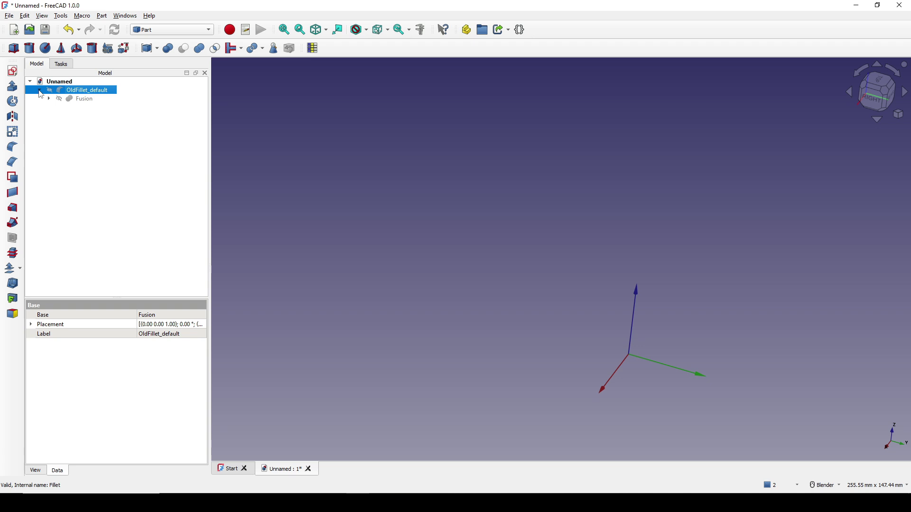
left_click(90, 101)
key("space")
middle_click_drag(642, 253, 452, 191, "shift")
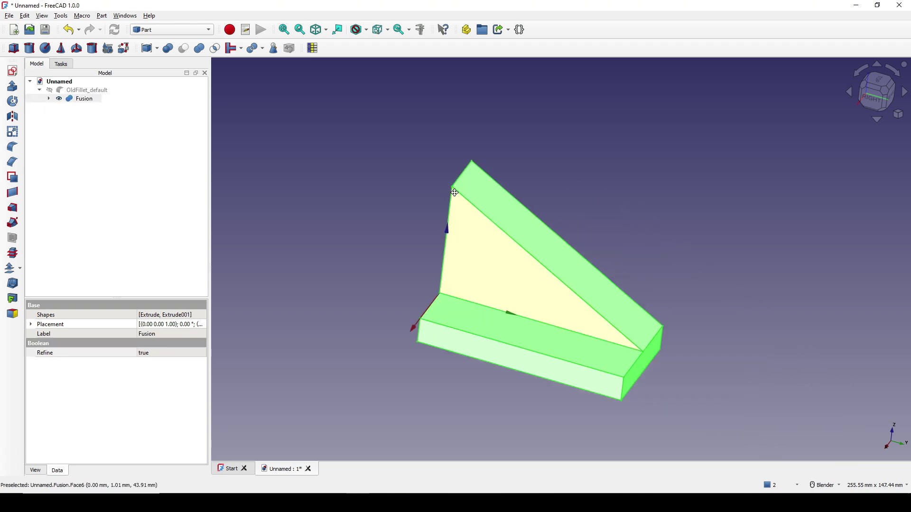
left_click(681, 245)
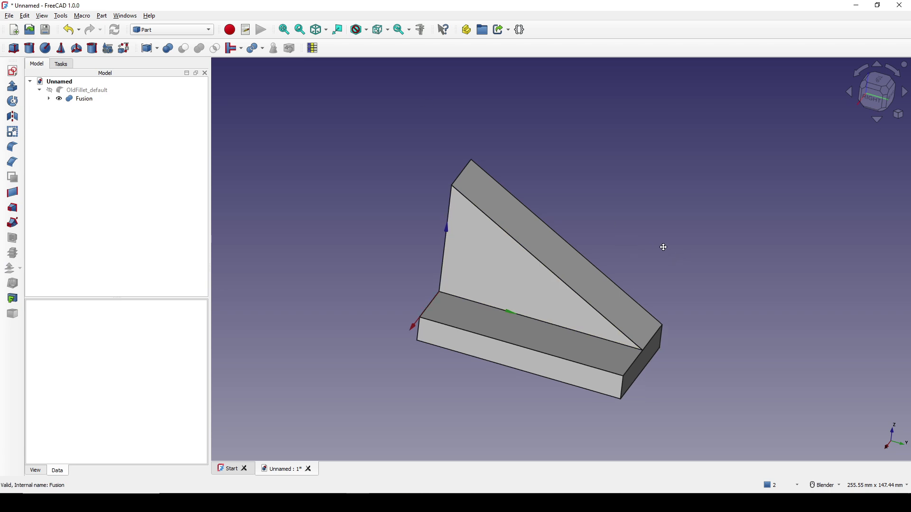
scroll(663, 246, "up", 2)
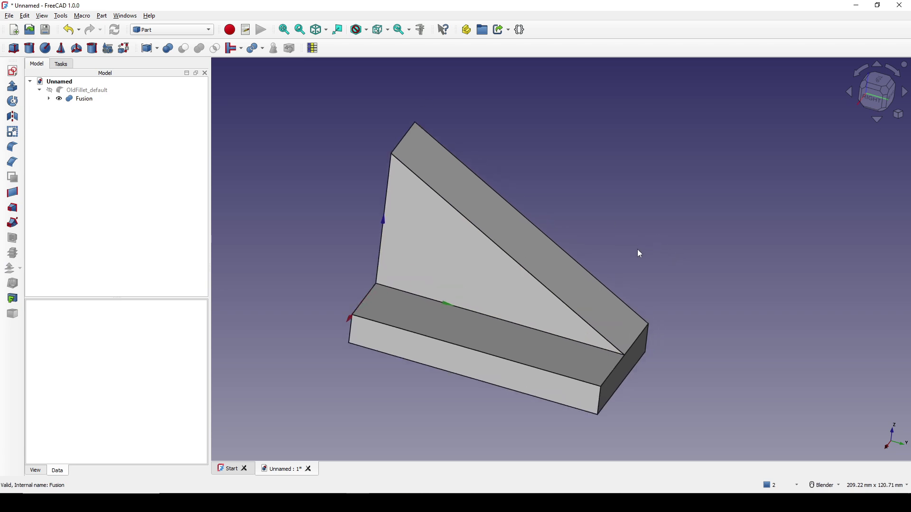
Rename the Fusion body as Original.
right_click(84, 98)
left_click(146, 397)
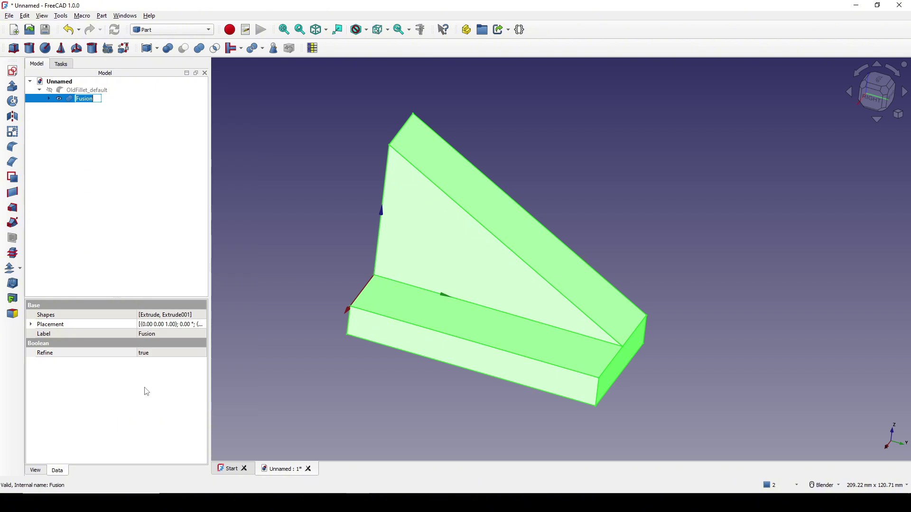
type("Original")
key("Return")
left_click(721, 256)
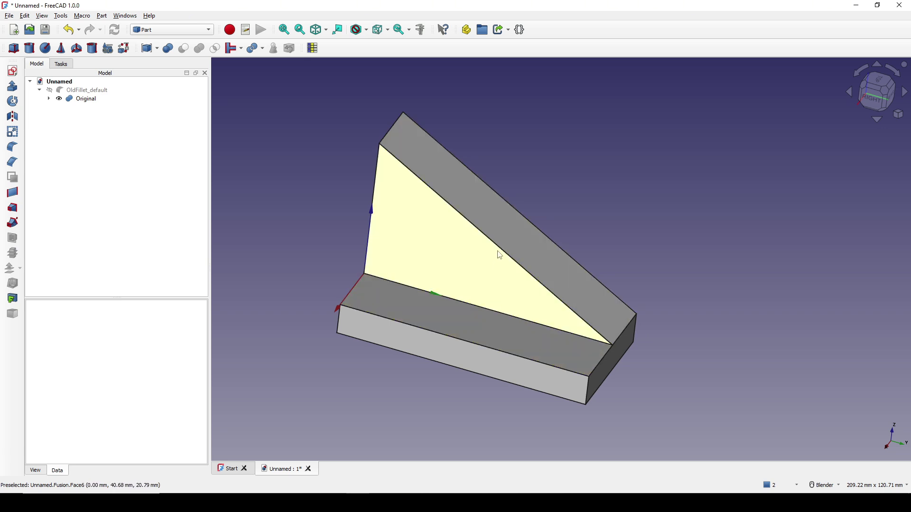
middle_click_drag(475, 305, 464, 314)
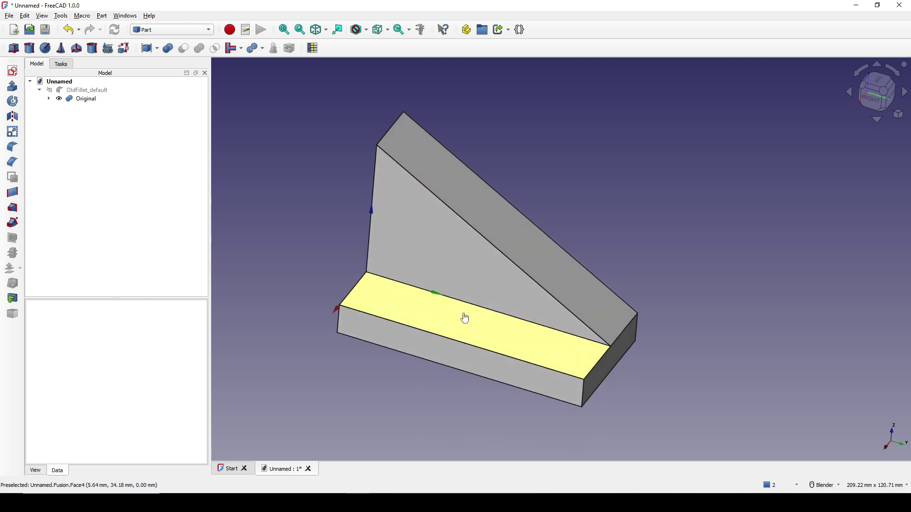
left_click(464, 314)
left_click(472, 273, "ctrl")
left_click(498, 240, "ctrl")
middle_click_drag(522, 299, 548, 300)
left_click(563, 230)
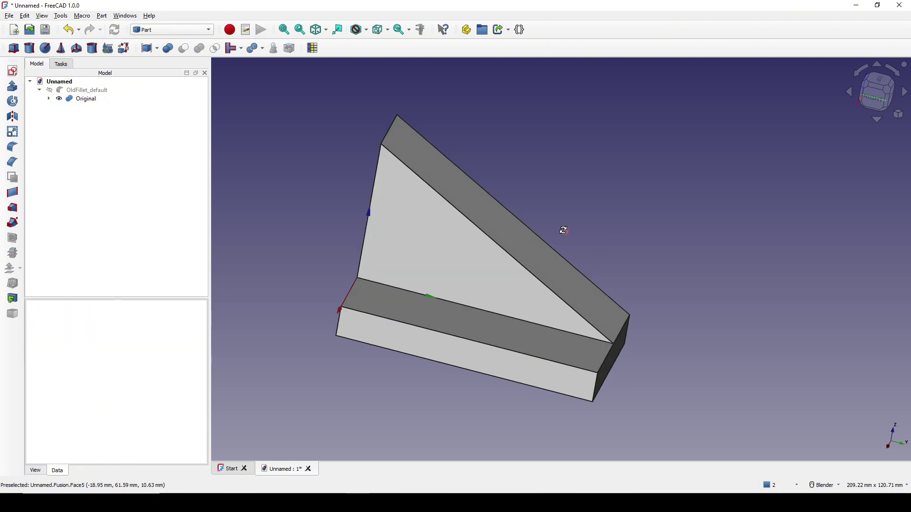
Switch to the Draft workbench.
left_click(146, 31)
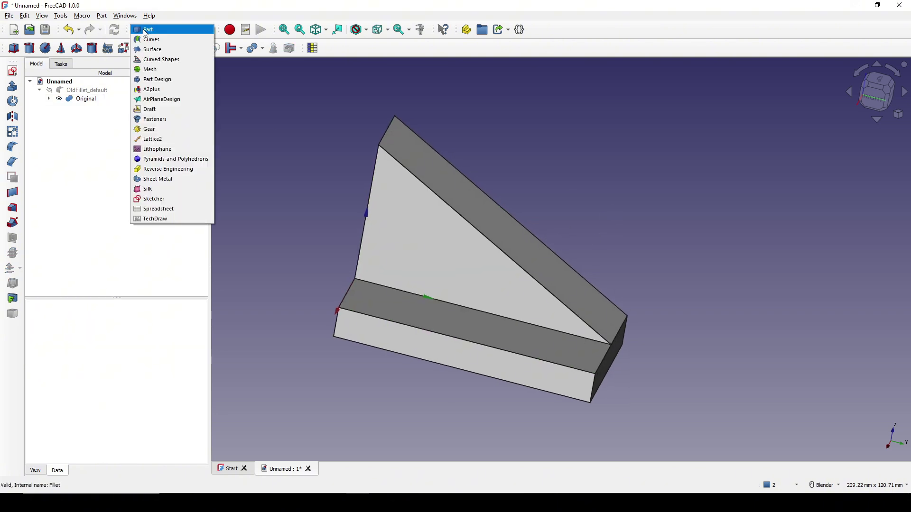
left_click(156, 109)
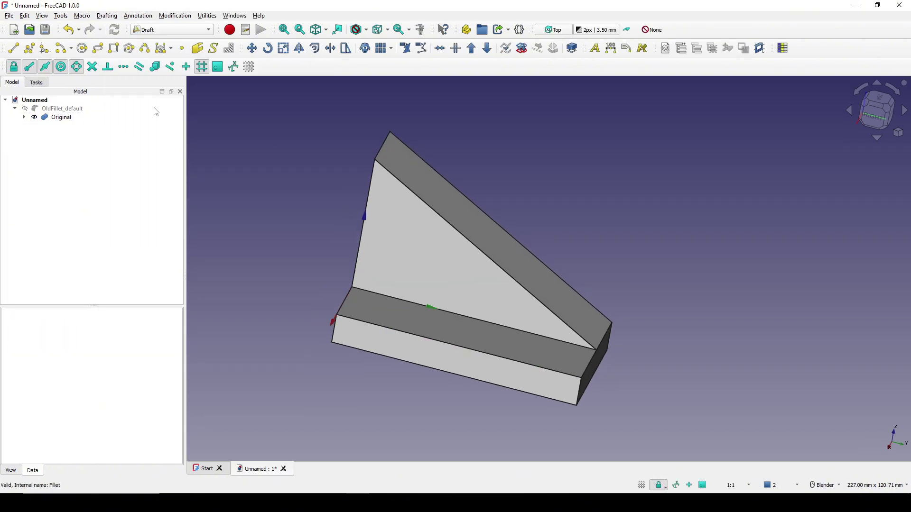
Create a Draft clone of the Original body and hide Original.
middle_click_drag(574, 230, 679, 220)
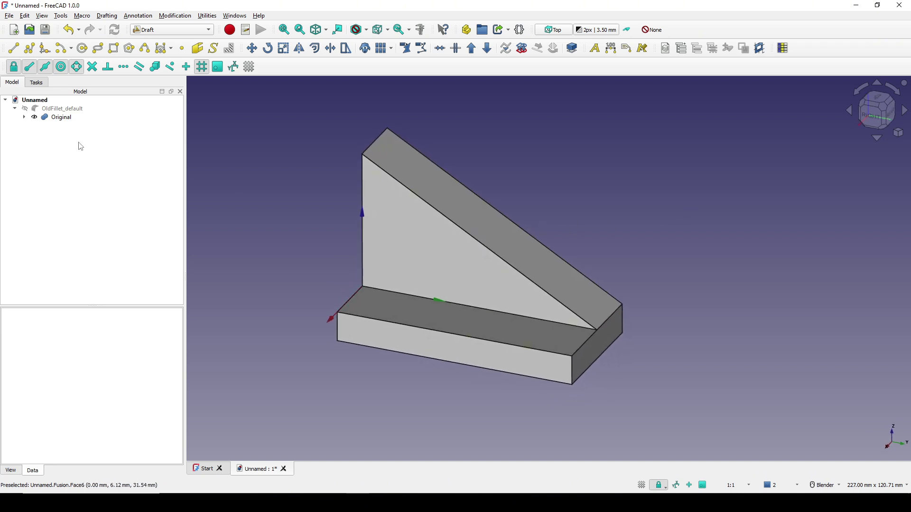
left_click(61, 118)
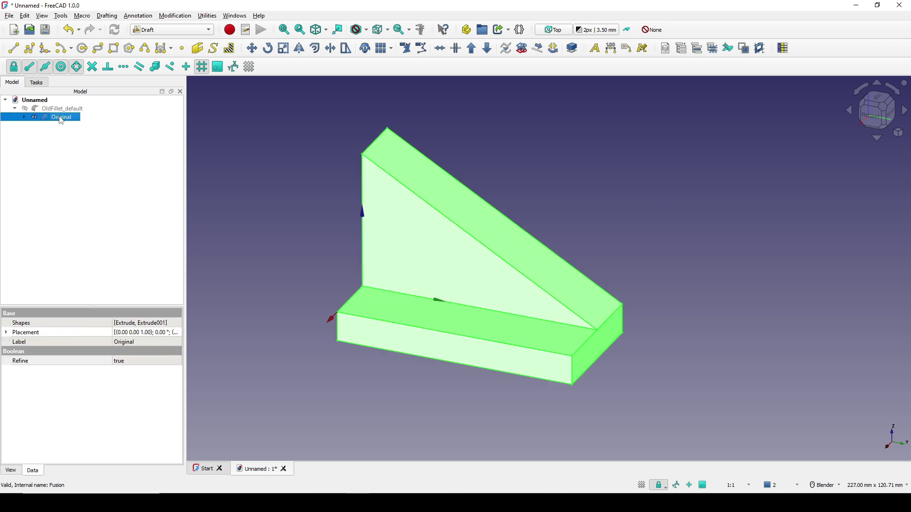
left_click(365, 49)
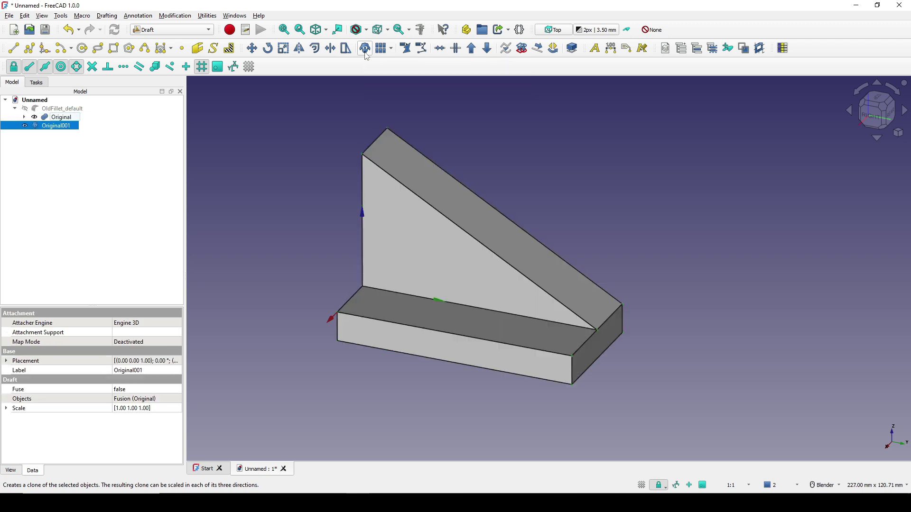
left_click(57, 119)
key("space")
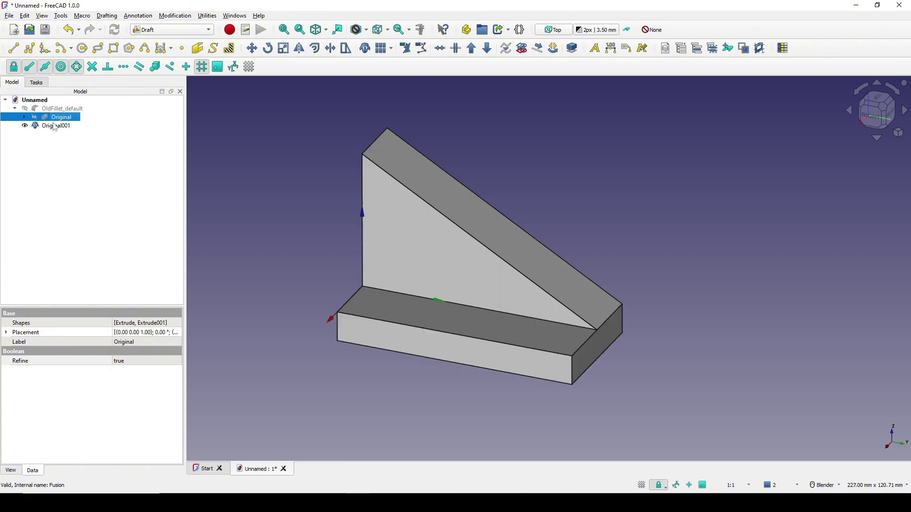
Downgrade the clone of Original into separate faces.
left_click(56, 126)
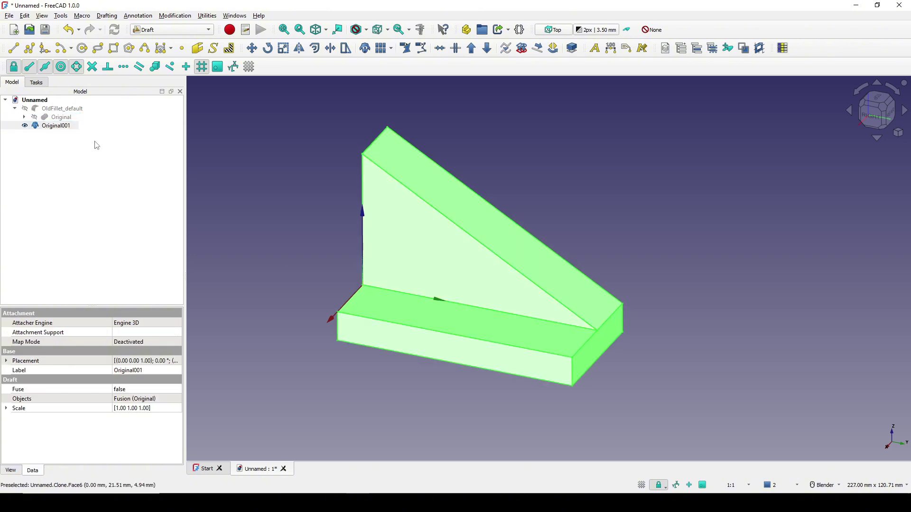
middle_click_drag(594, 381, 590, 261)
left_click(592, 266)
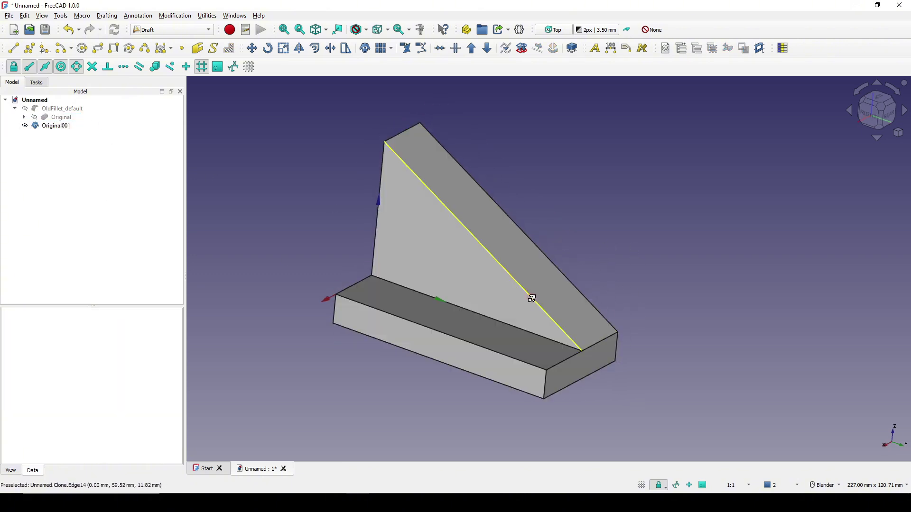
middle_click_drag(528, 299, 523, 313)
left_click(56, 126)
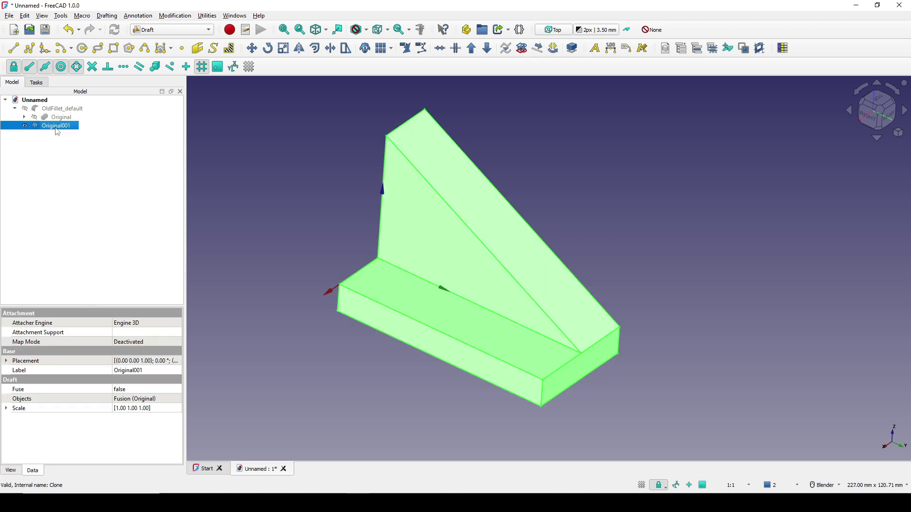
left_click(488, 49)
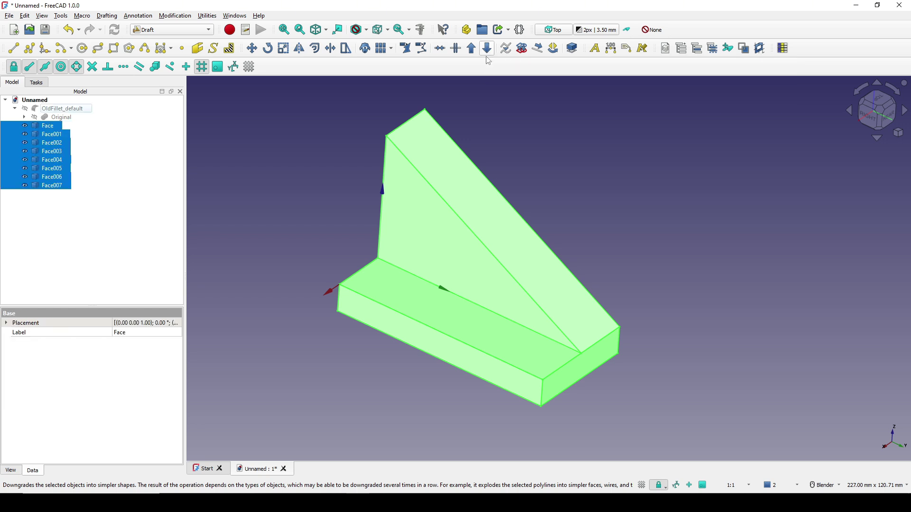
Upgrade the base's top face, the tapered part's adjoining side face and its sloped face into one shell.
middle_click_drag(570, 252, 564, 230)
middle_click_drag(547, 266, 567, 260)
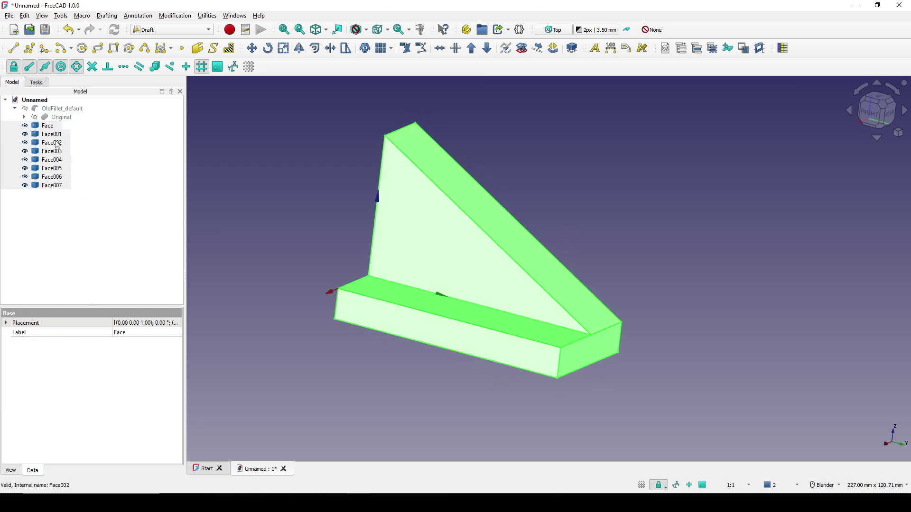
left_click(49, 125)
left_click(44, 162)
left_click(50, 180)
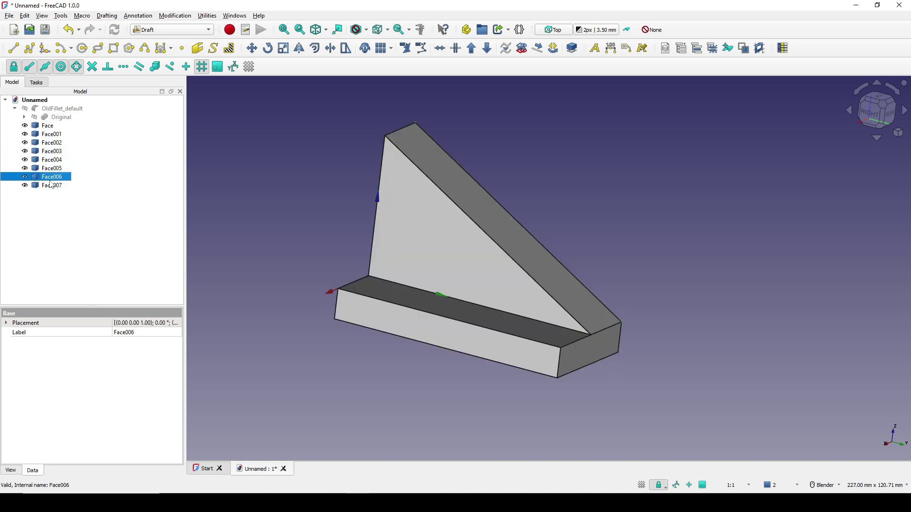
middle_click_drag(447, 252, 439, 267)
left_click(436, 302)
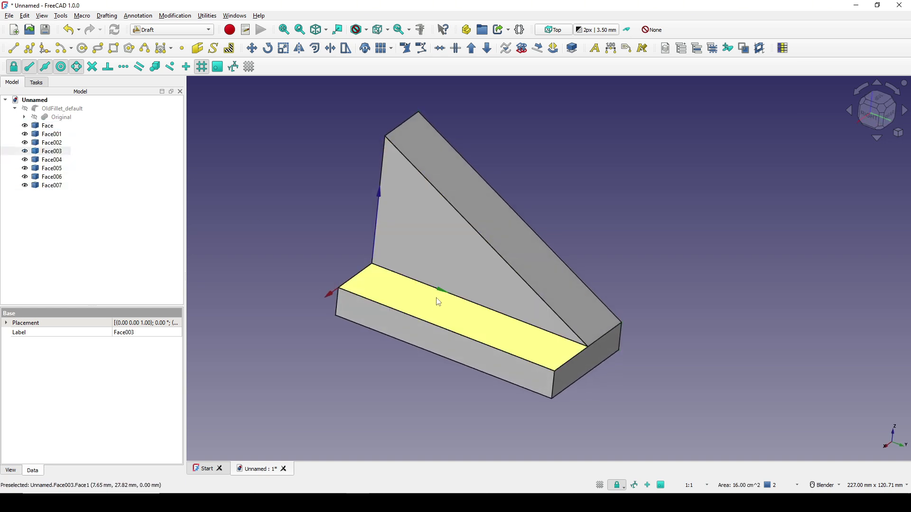
left_click(452, 249, "ctrl")
left_click(492, 226, "ctrl")
middle_click_drag(565, 280, 553, 195)
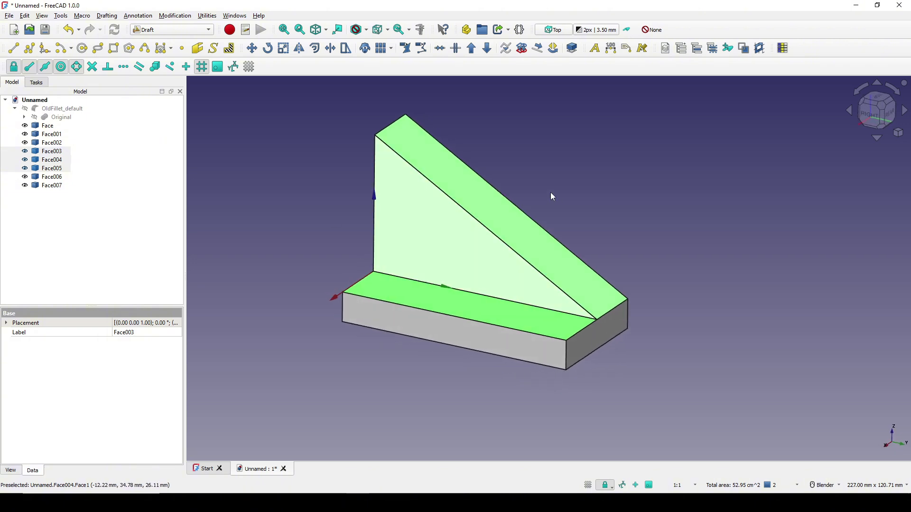
left_click(471, 49)
Toggle the visibility of Shell to check which faces it contains, leaving it shown.
left_click(46, 169)
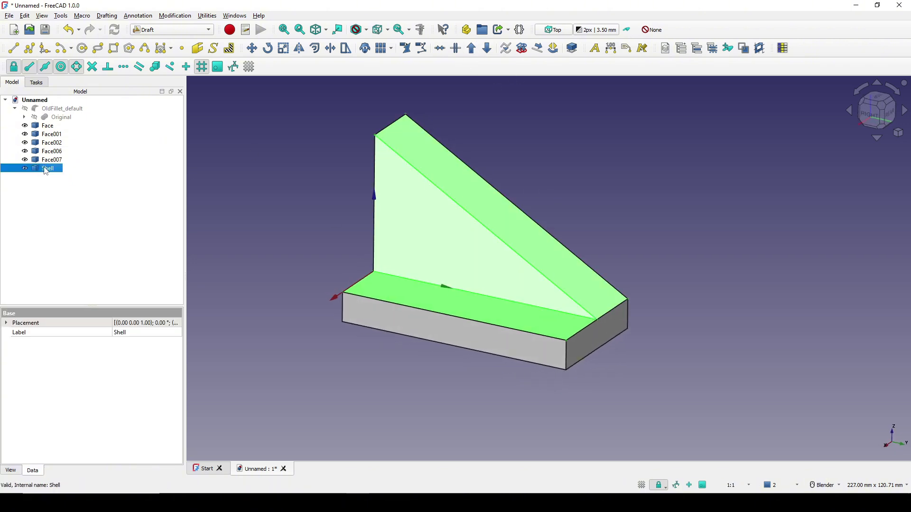
middle_click_drag(380, 197, 270, 353)
key("space")
key("space")
key("space")
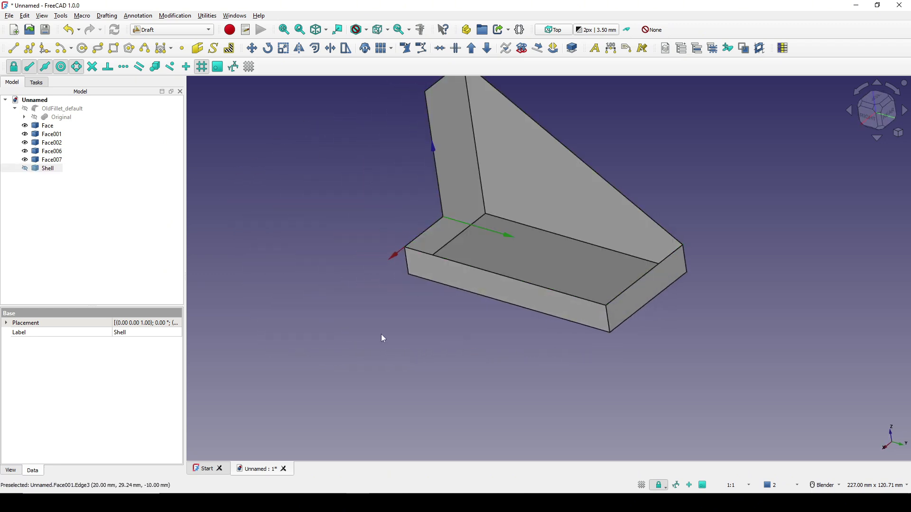
key("space")
middle_click_drag(404, 334, 596, 262)
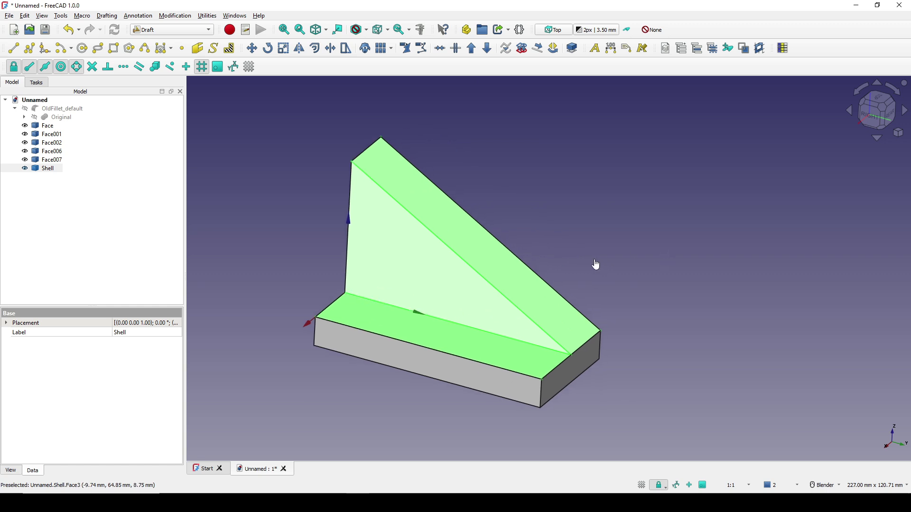
left_click(581, 229)
middle_click_drag(581, 229, 568, 227, "shift")
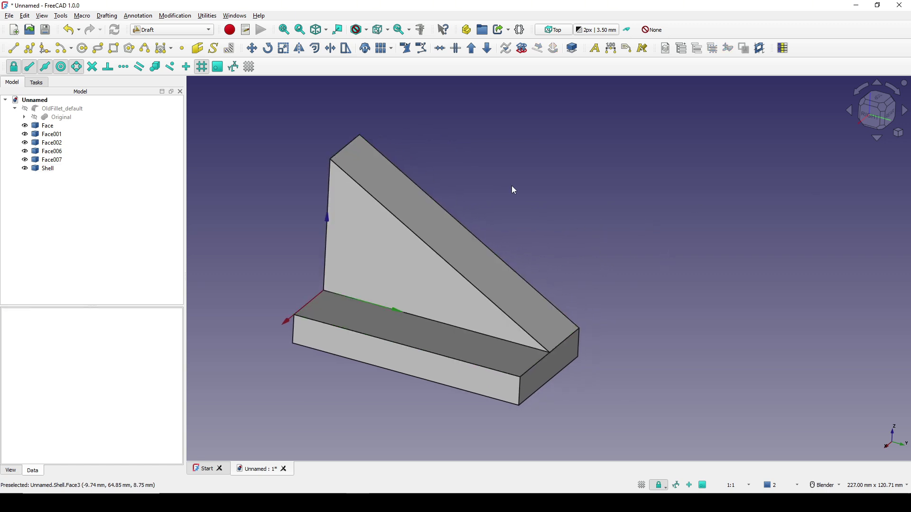
Create a group in the document and move the five separate faces and the shell into it.
left_click(32, 100)
right_click(32, 100)
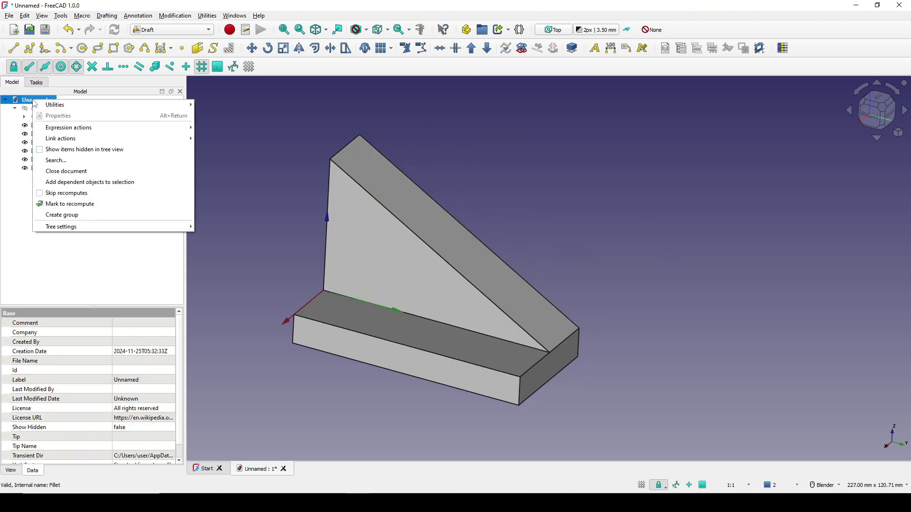
left_click(83, 216)
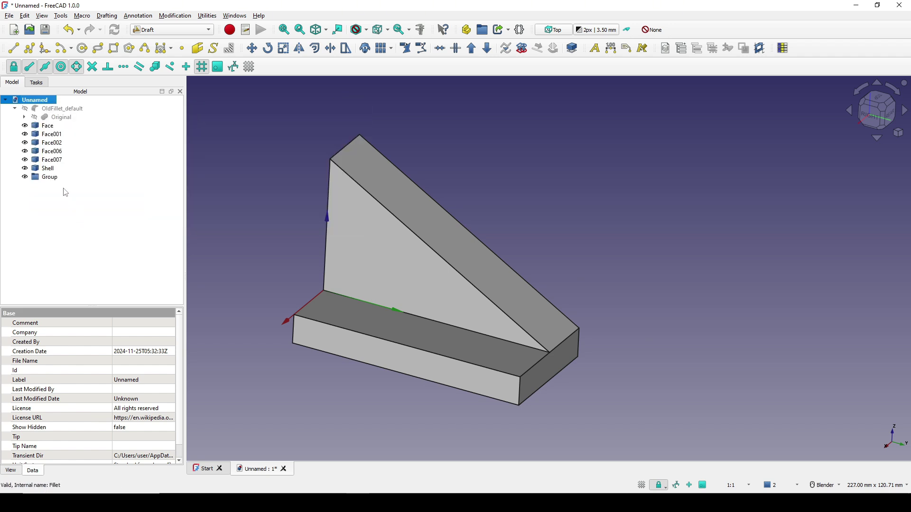
left_click(47, 126)
left_click(49, 170, "shift")
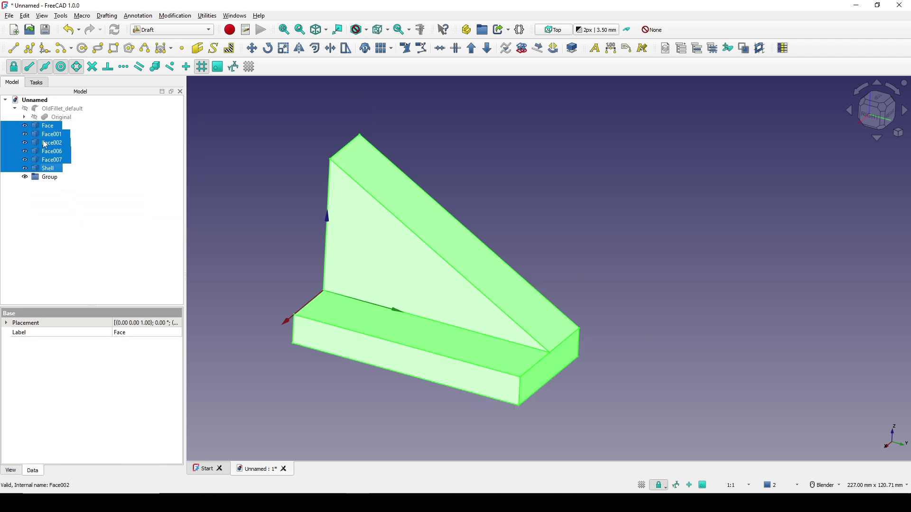
left_click_drag(49, 170, 50, 183)
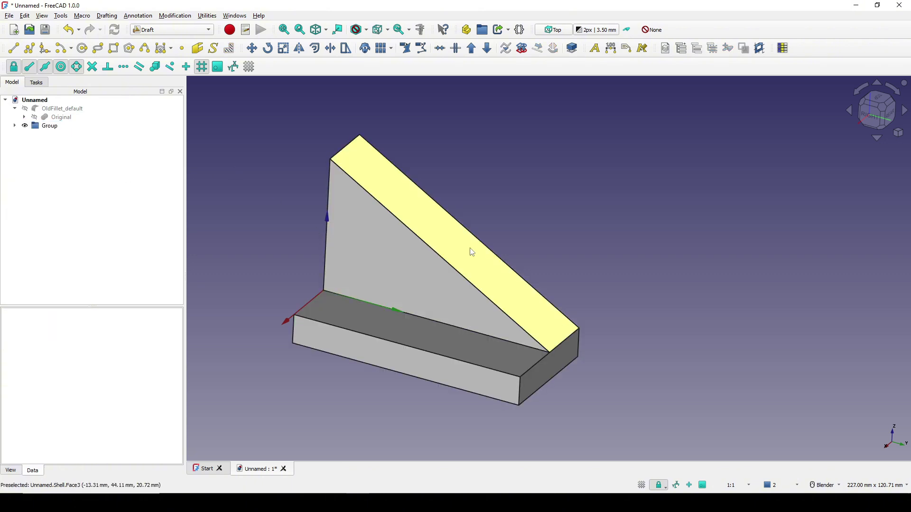
Capture the model view and mark the fillet along the base's inner edge with two red lines and short curved strokes.
middle_click_drag(470, 248, 458, 229)
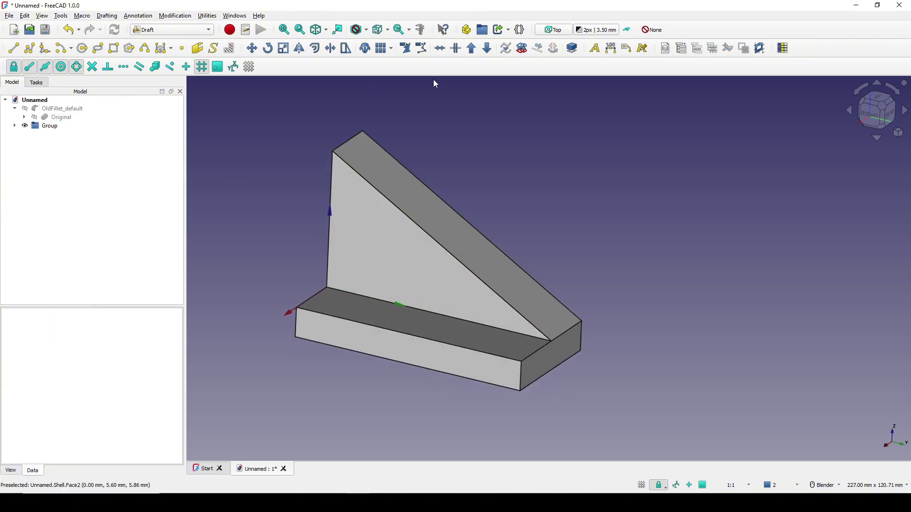
middle_click_drag(607, 209, 605, 205)
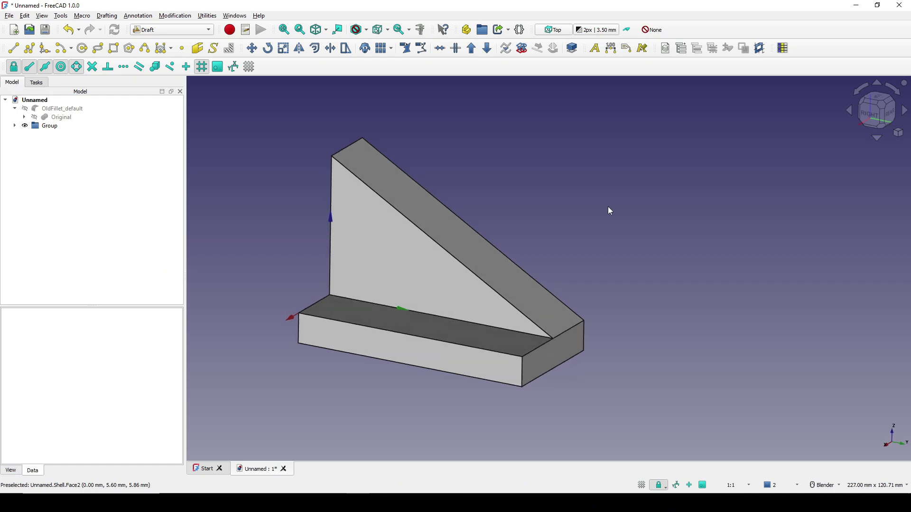
key("Print")
left_click_drag(227, 94, 696, 444)
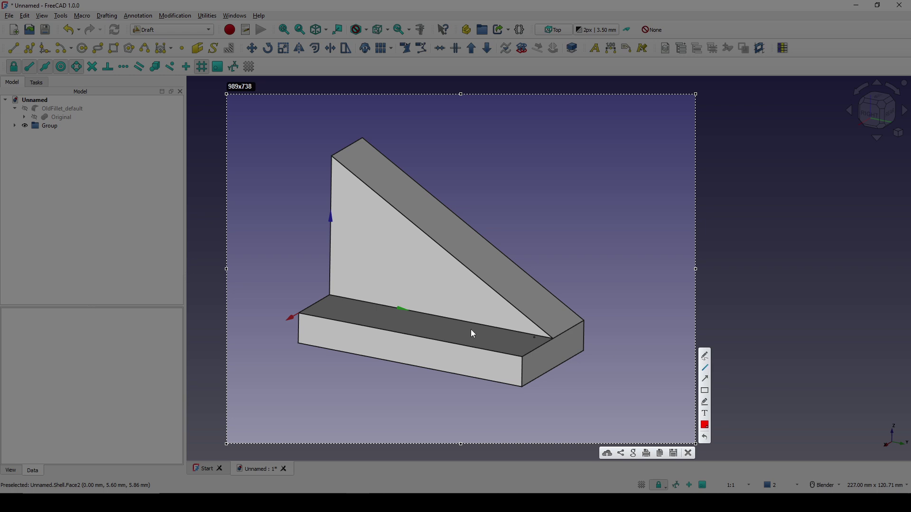
left_click_drag(300, 272, 615, 343)
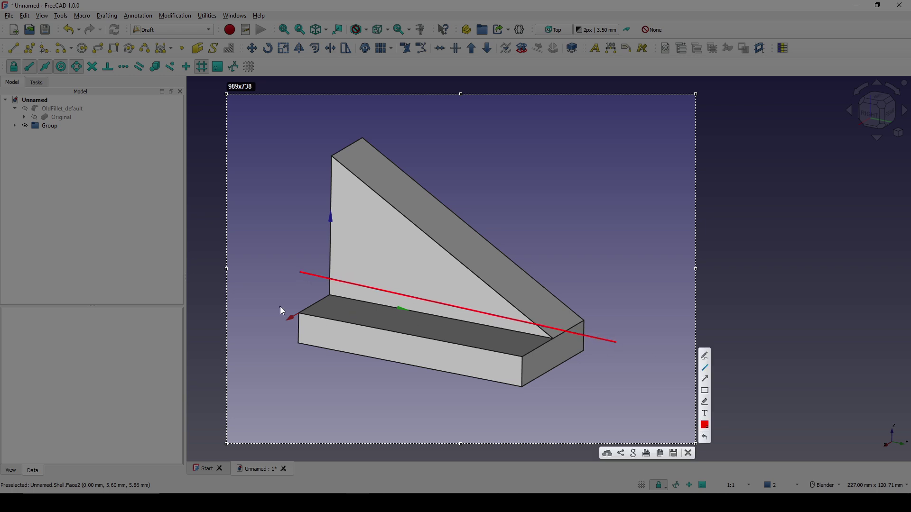
left_click_drag(279, 299, 601, 362)
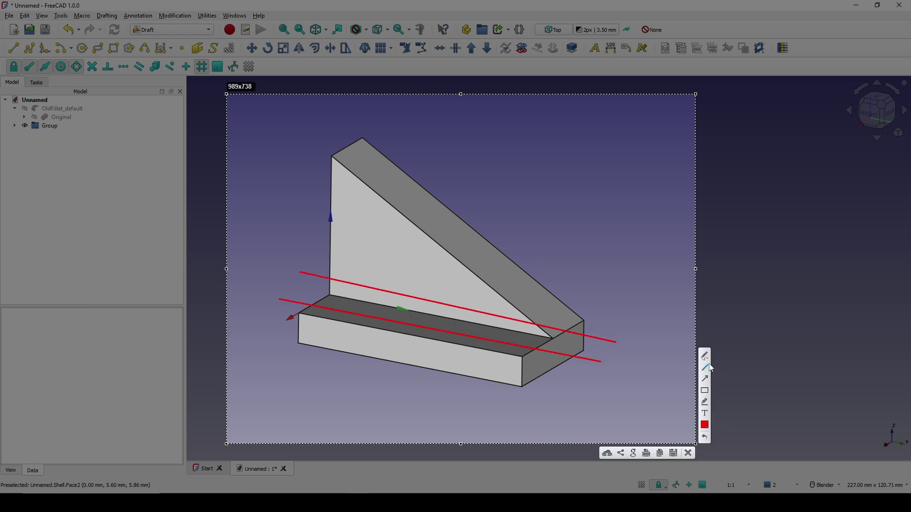
left_click_drag(329, 306, 365, 298)
mouse_move(380, 311)
left_mouse_down()
mouse_move(416, 304)
mouse_move(558, 336)
left_mouse_up()
Mark the fillet along the sloped edge with two red lines and short curved strokes, and close the screen capture.
left_click_drag(294, 140, 604, 404)
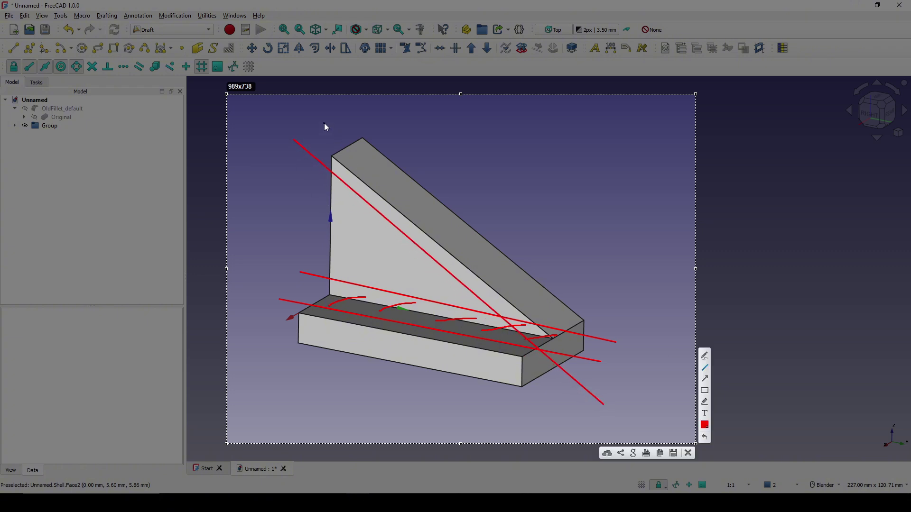
left_click_drag(323, 123, 610, 374)
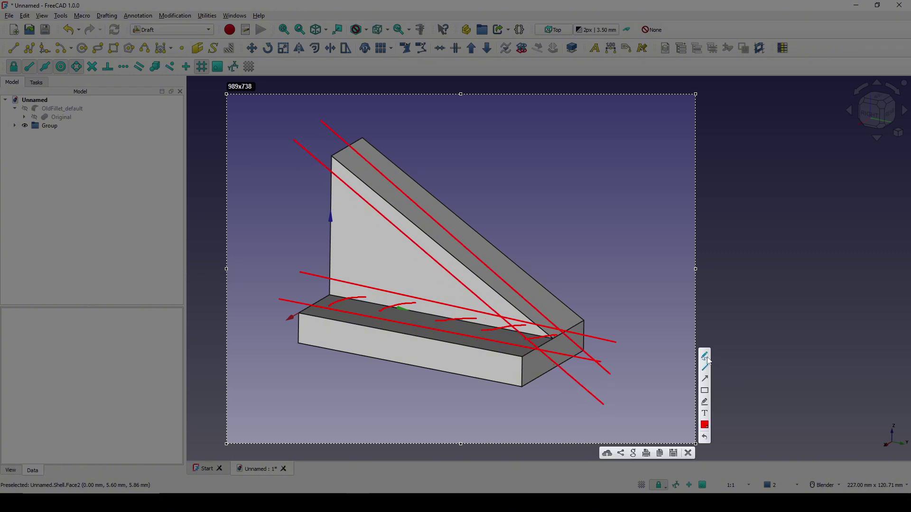
left_click_drag(339, 157, 348, 171)
mouse_move(365, 166)
left_mouse_down()
mouse_move(364, 188)
mouse_move(382, 215)
left_mouse_up()
left_click_drag(438, 233, 446, 272)
mouse_move(485, 267)
left_mouse_down()
mouse_move(484, 303)
mouse_move(522, 323)
left_mouse_up()
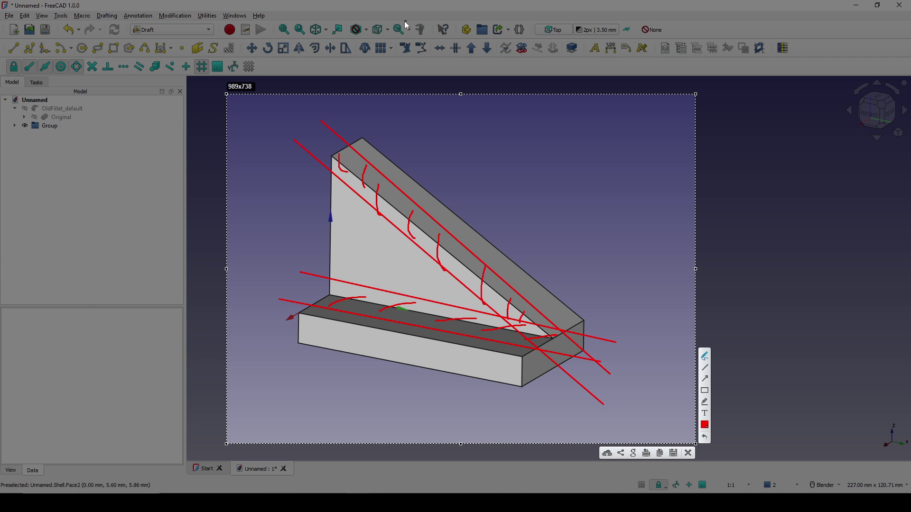
left_click_drag(354, 149, 331, 175)
left_click_drag(320, 310, 339, 283)
left_click(689, 453)
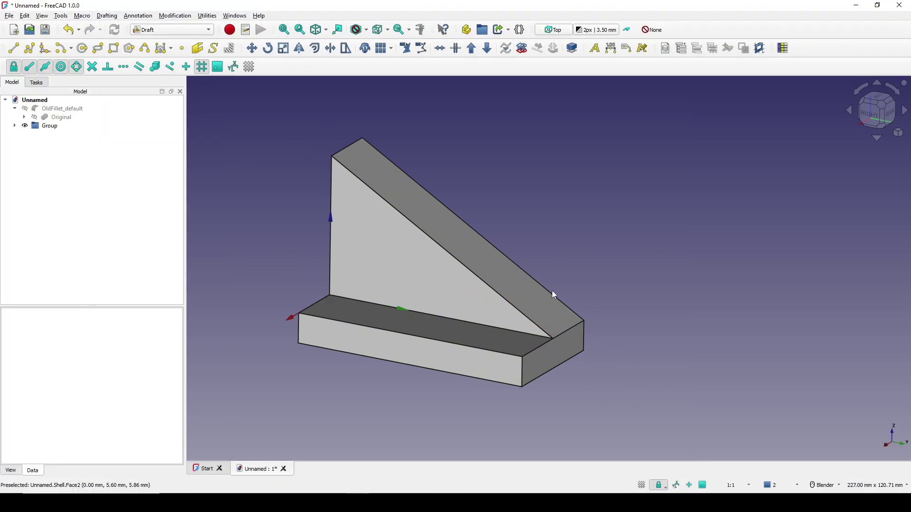
Switch to the Part workbench.
middle_click_drag(551, 291, 575, 244)
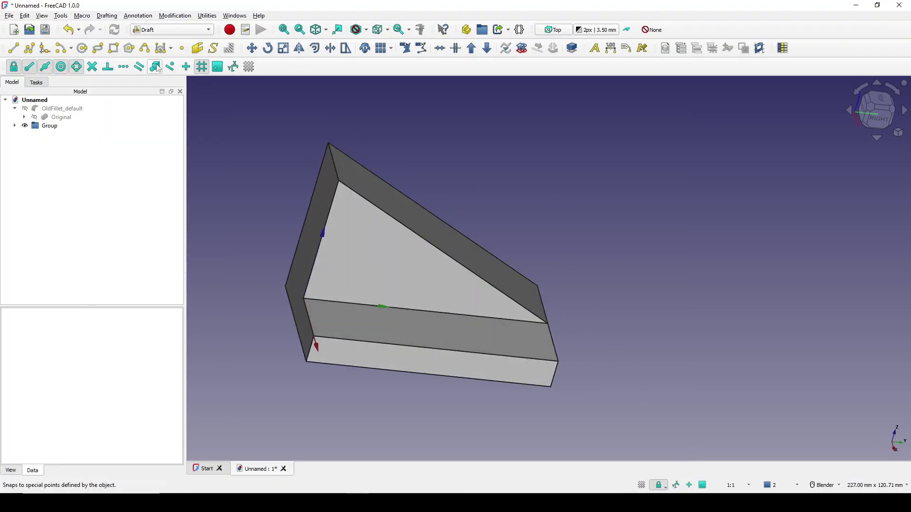
left_click(172, 30)
left_click(157, 10)
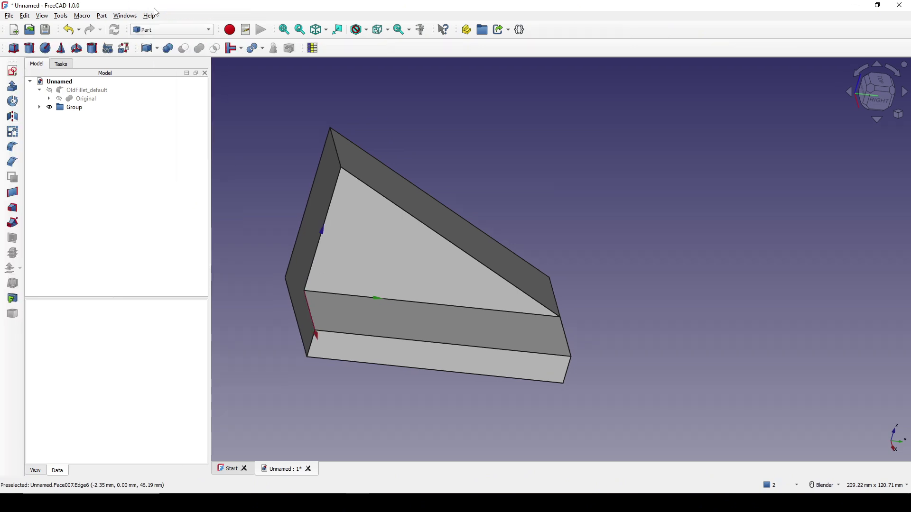
middle_click_drag(342, 234, 546, 297)
middle_click_drag(601, 347, 594, 339)
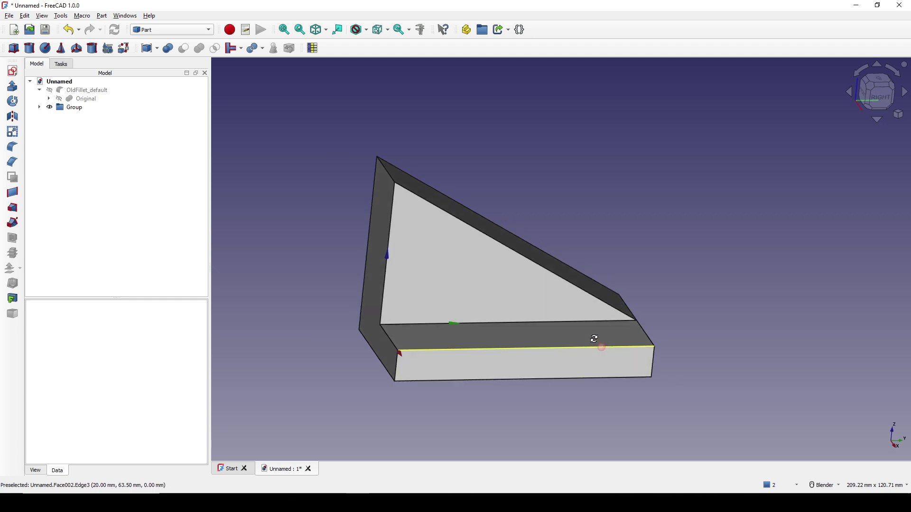
middle_click_drag(519, 321, 515, 310)
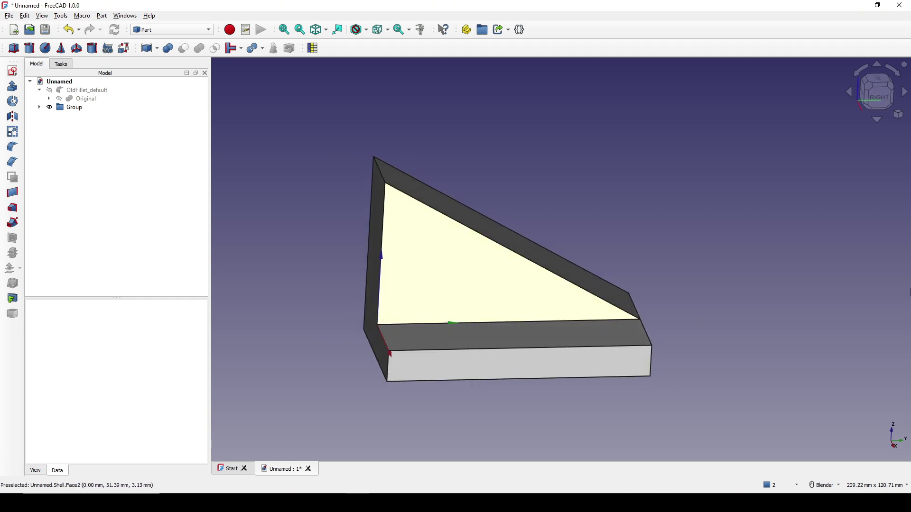
Expand the group in the model tree and highlight its Shell to inspect the faces to be filleted.
left_click(40, 107)
left_click(80, 159)
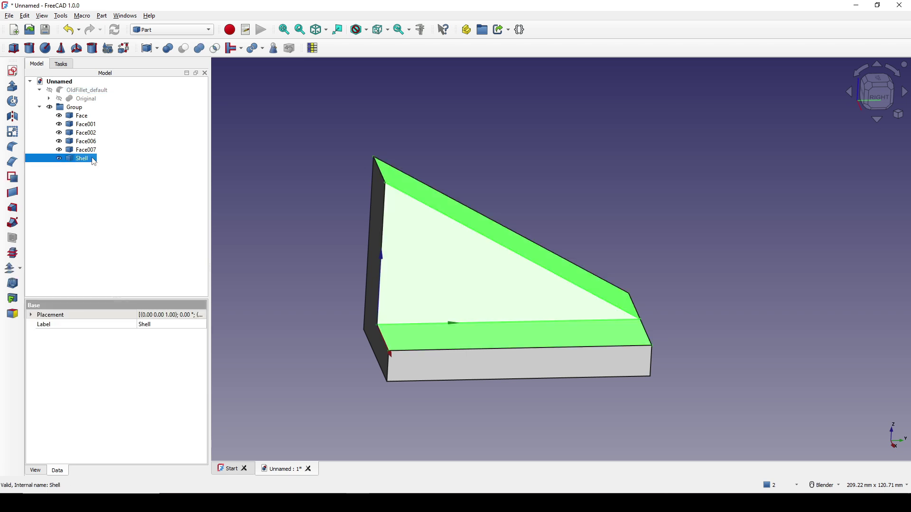
left_click(582, 204)
middle_click_drag(582, 203, 573, 346)
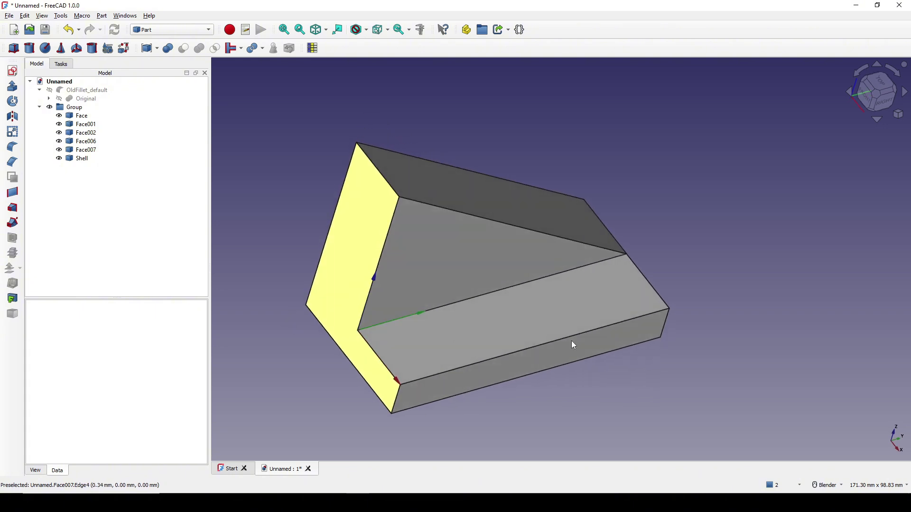
Hide Face, Face001, Face002, Face006 and Face007 in the group.
middle_click_drag(660, 340, 668, 324)
scroll(579, 337, "up", 1)
middle_click_drag(525, 338, 560, 331, "shift")
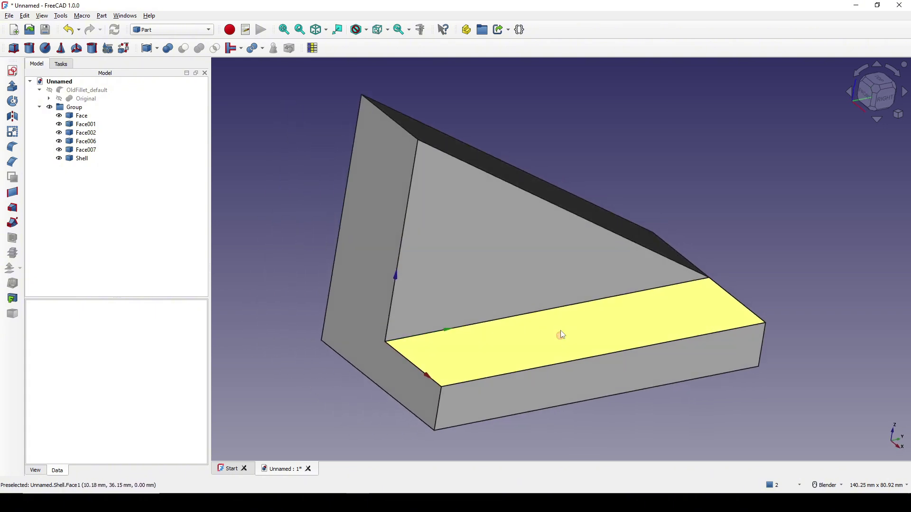
middle_click_drag(434, 339, 434, 344)
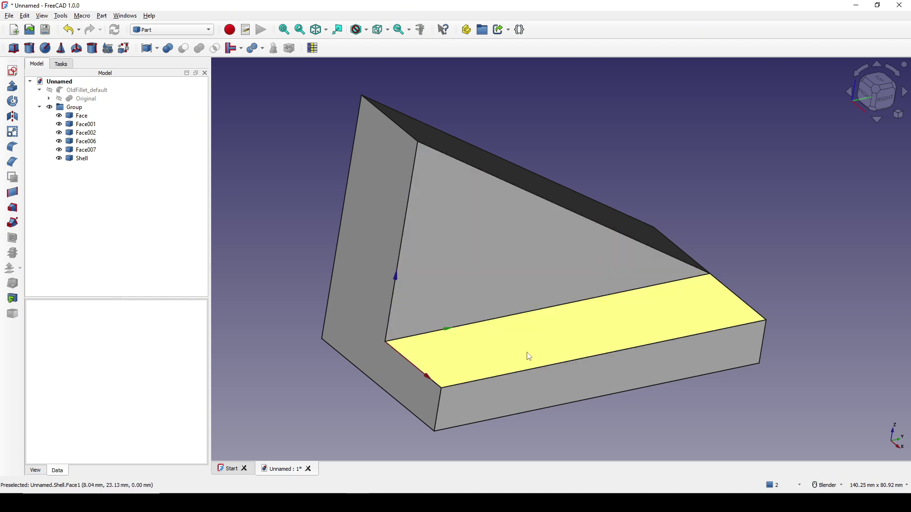
middle_click_drag(529, 355, 586, 346)
scroll(553, 319, "up", 2)
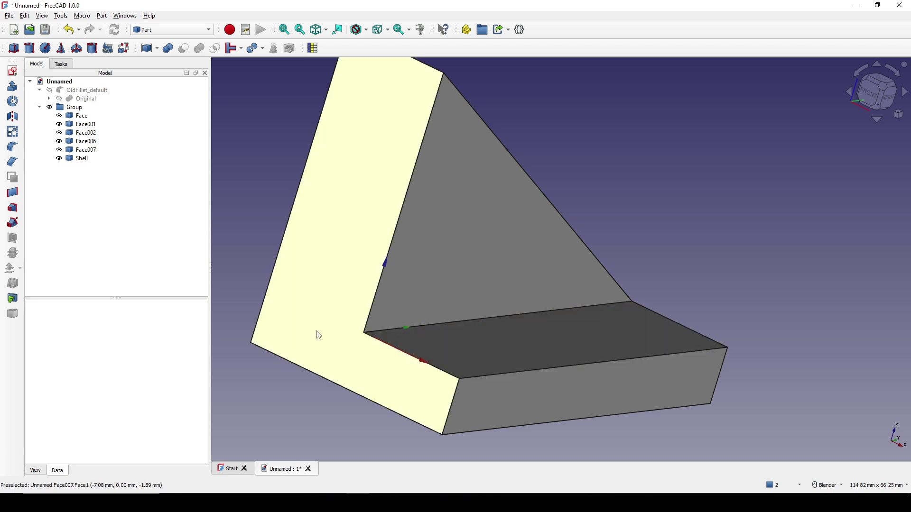
middle_click_drag(320, 336, 369, 343)
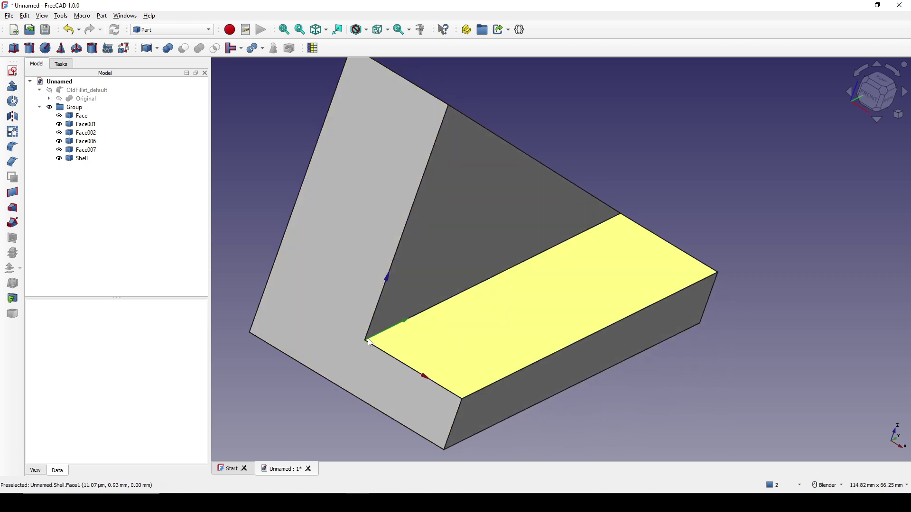
left_click(81, 115)
left_click(83, 150, "shift")
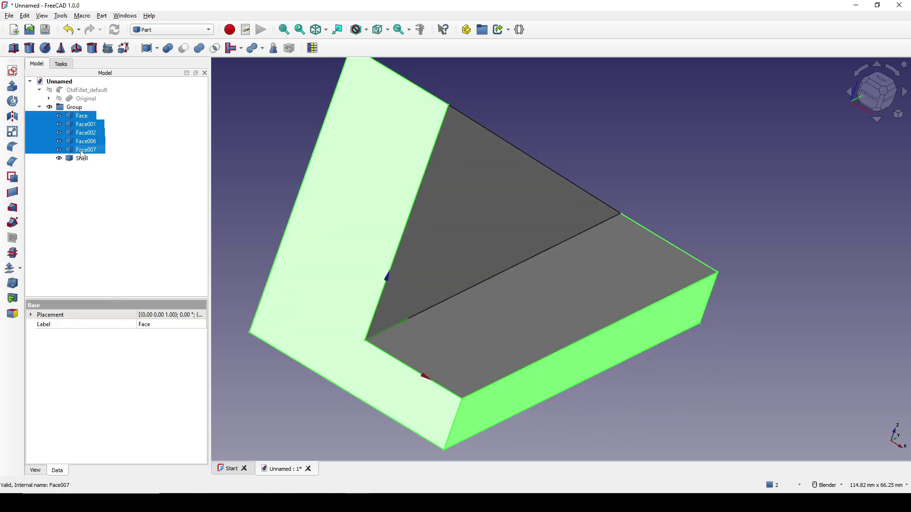
key("space")
Create a sketch attached Normal to edge on the shell's base inner edge, using the edge's endpoint at the origin.
middle_click_drag(326, 242, 507, 274)
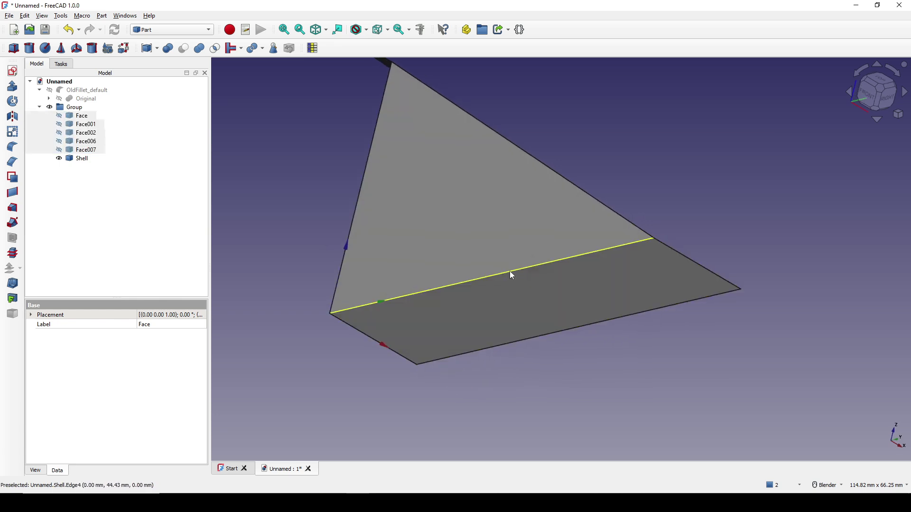
left_click(511, 273)
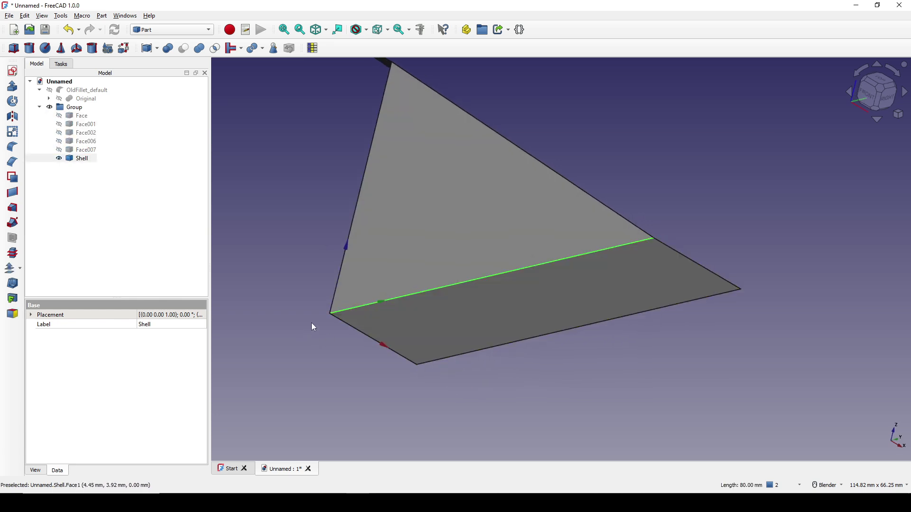
left_click(330, 315, "ctrl")
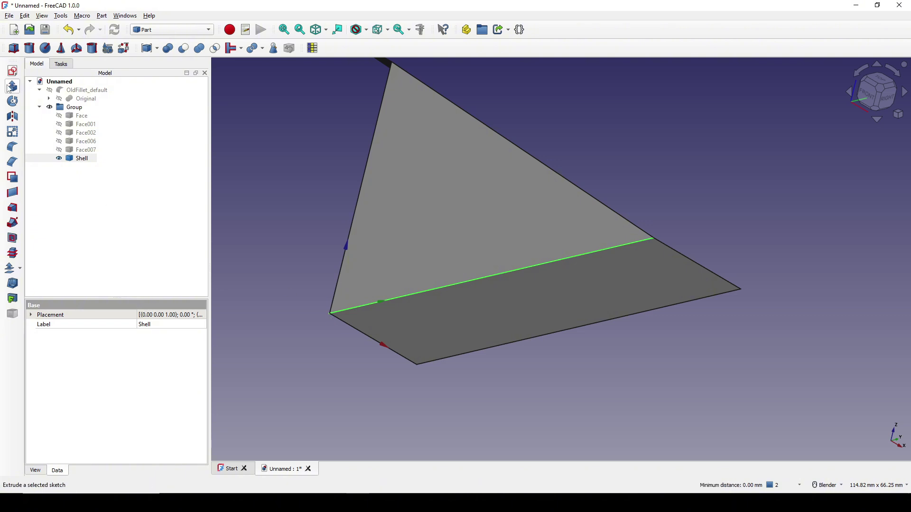
left_click(12, 71)
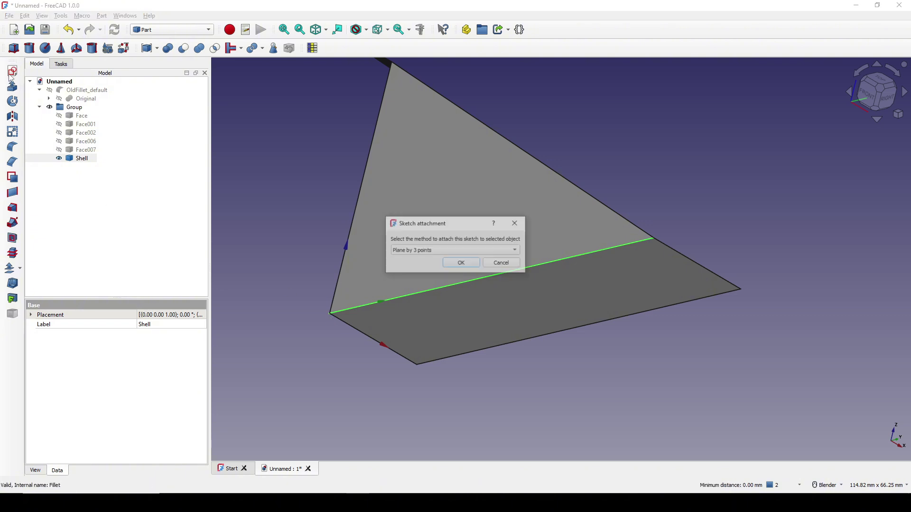
left_click(443, 250)
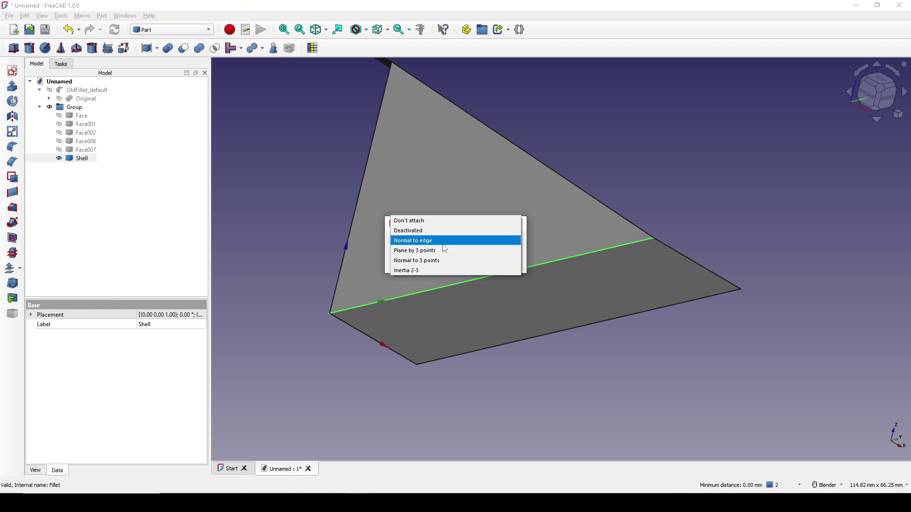
left_click(445, 240)
left_click(463, 263)
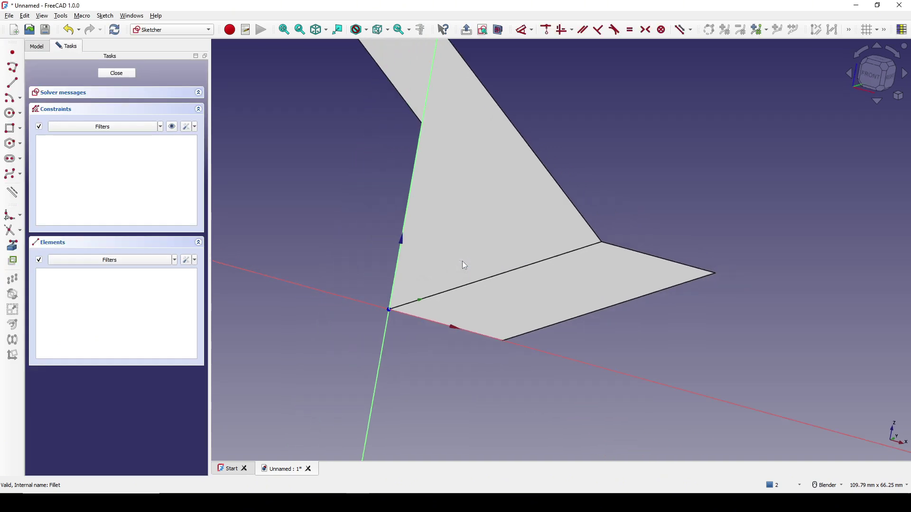
Sketch a circle about 22 mm in diameter centred on the sketch origin at the base edge's endpoint.
left_click(11, 113)
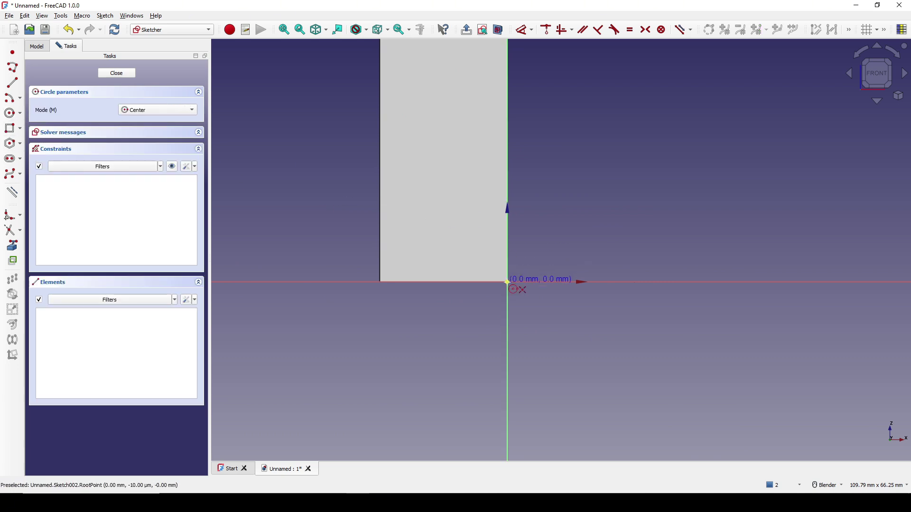
left_click(507, 282)
left_click(558, 232)
key("Escape")
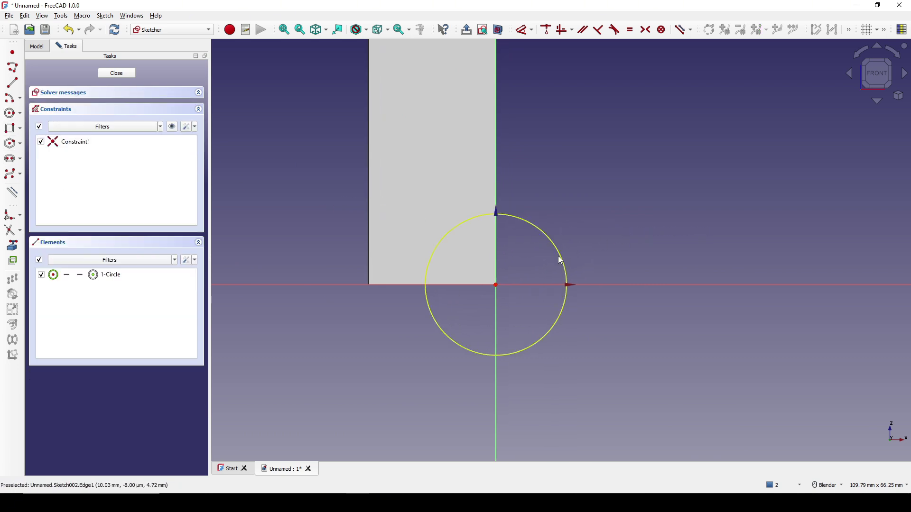
Constrain the circle's diameter to 20 mm and close the sketch.
key("d")
left_click(562, 257)
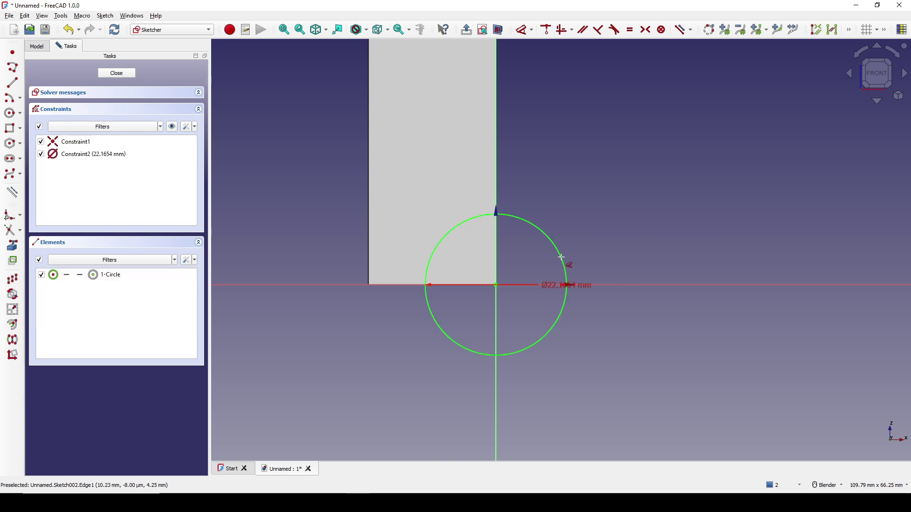
left_click(664, 231)
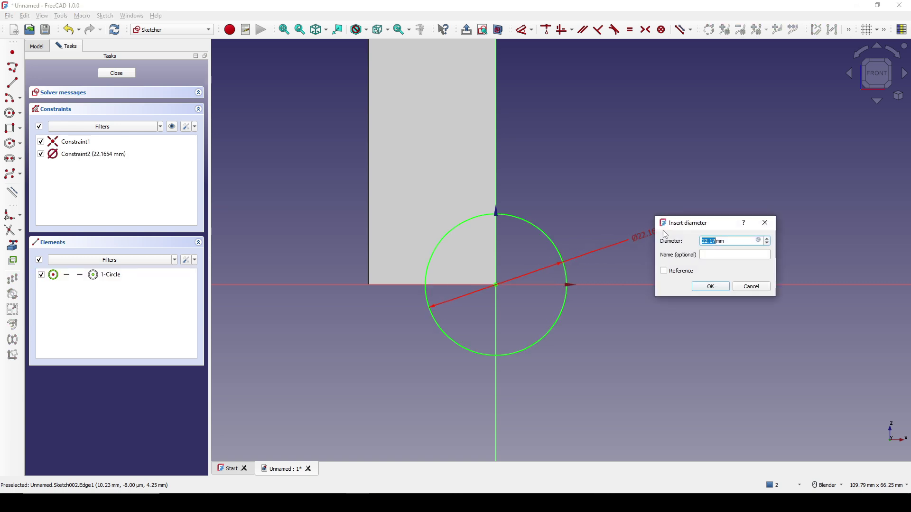
type("20")
left_click(708, 289)
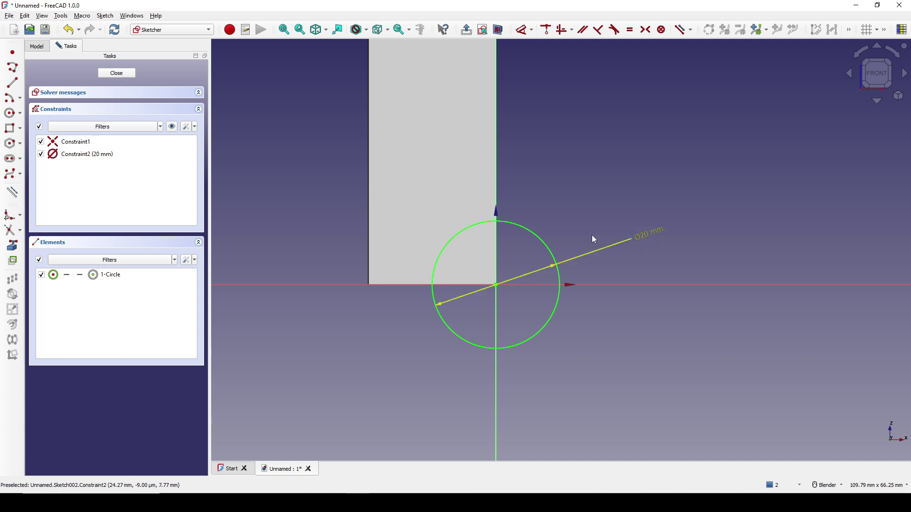
left_click(116, 73)
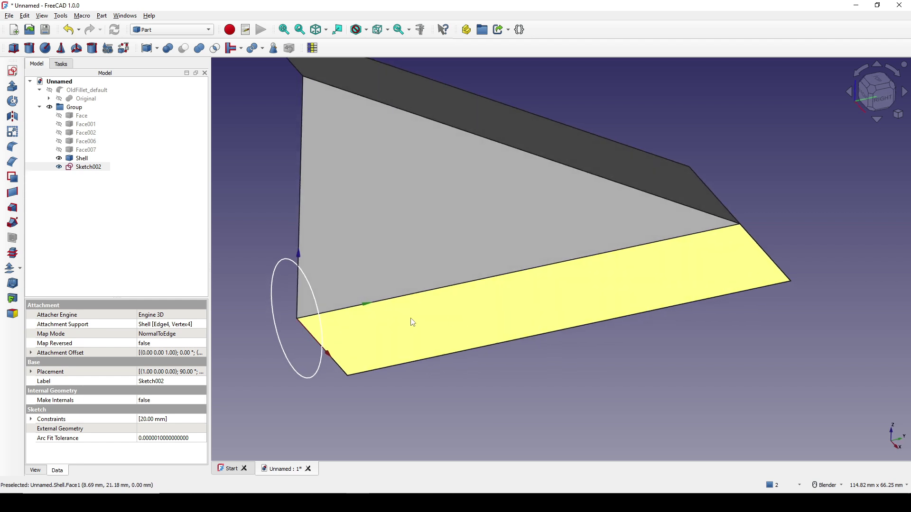
Create a second sketch attached Normal to edge on the shell's sloped edge, using that edge's upper endpoint.
left_click(277, 245)
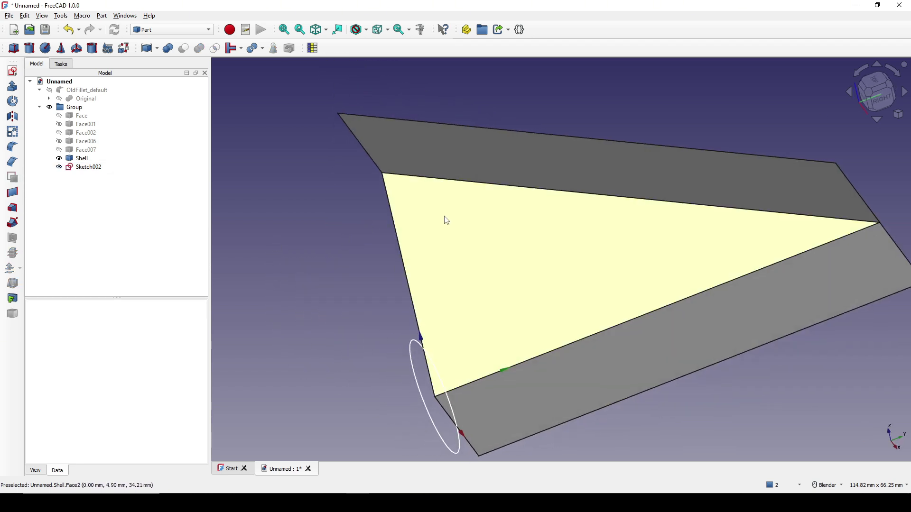
left_click(462, 182)
mouse_move(462, 182)
middle_mouse_down()
mouse_move(362, 195)
mouse_move(386, 183)
middle_mouse_up()
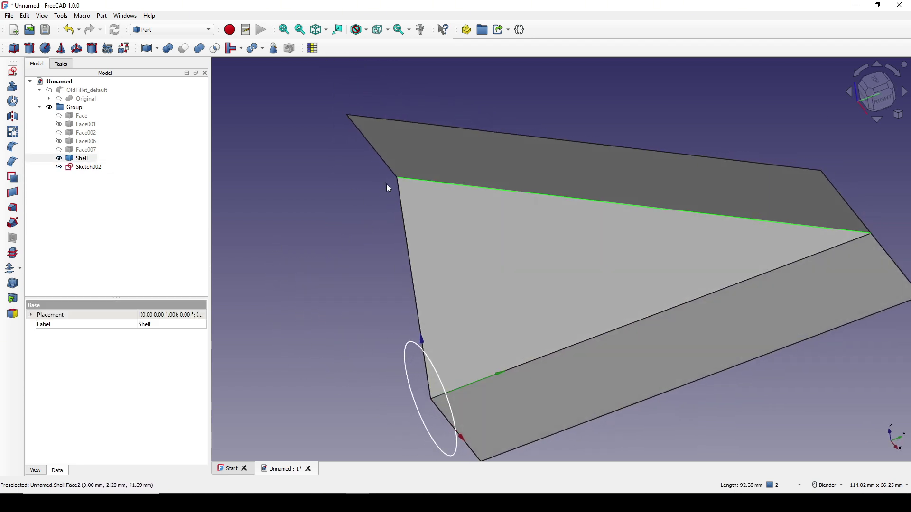
left_click(396, 177, "ctrl")
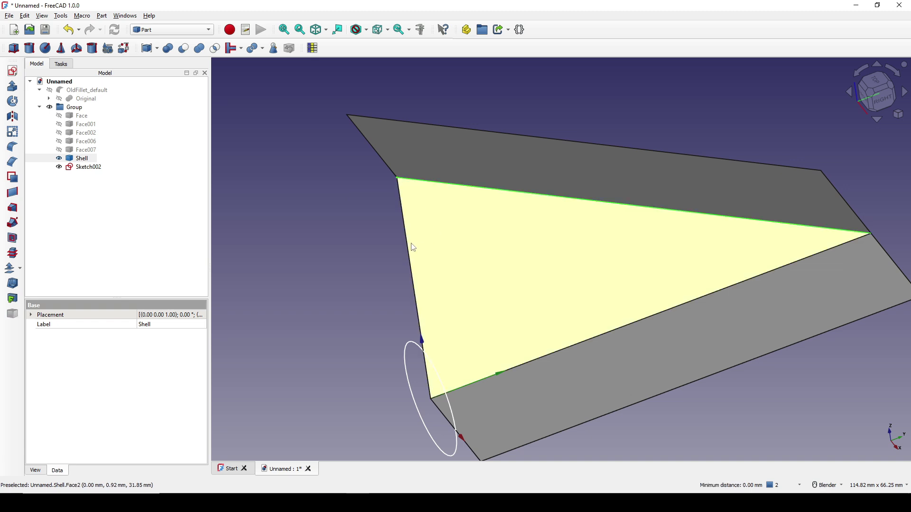
middle_click_drag(410, 247, 415, 227)
left_click(15, 72)
left_click(13, 71)
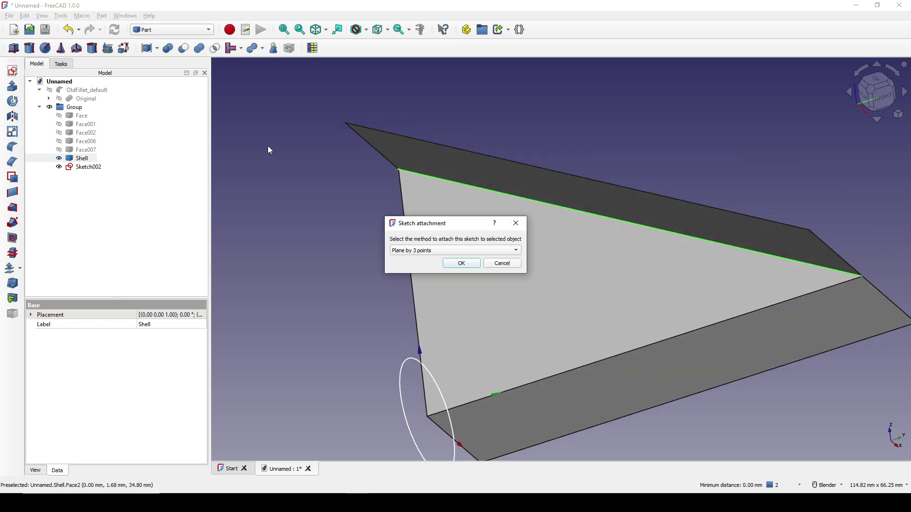
left_click(469, 250)
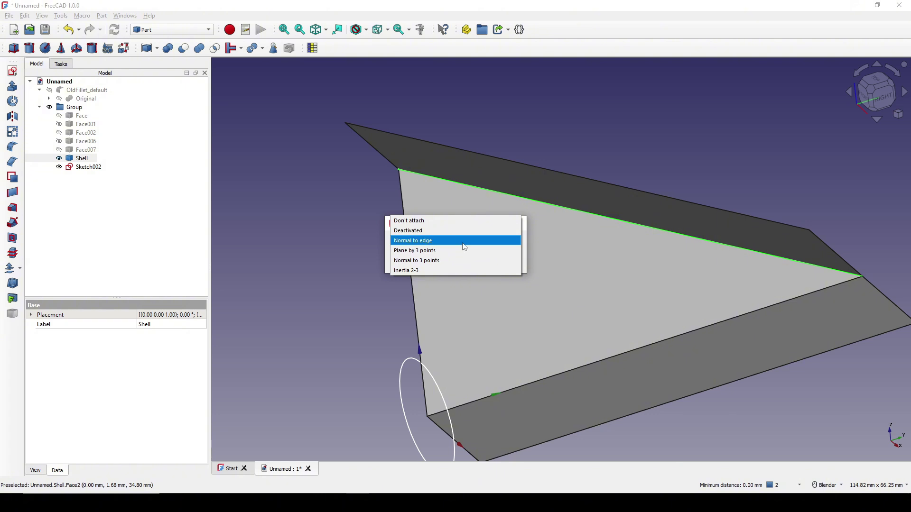
left_click(462, 241)
left_click(462, 264)
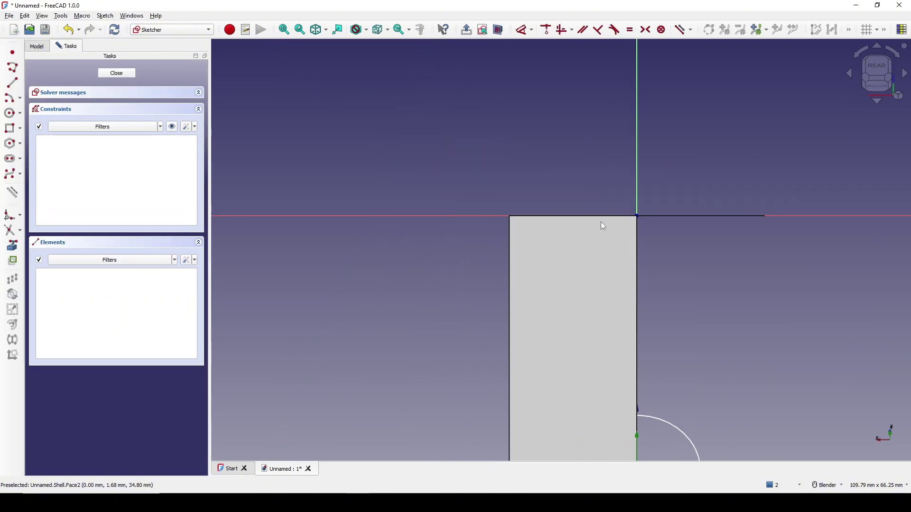
Sketch a circle about 15.5 mm in diameter centred on the sketch origin at the sloped edge's upper endpoint.
left_click(11, 113)
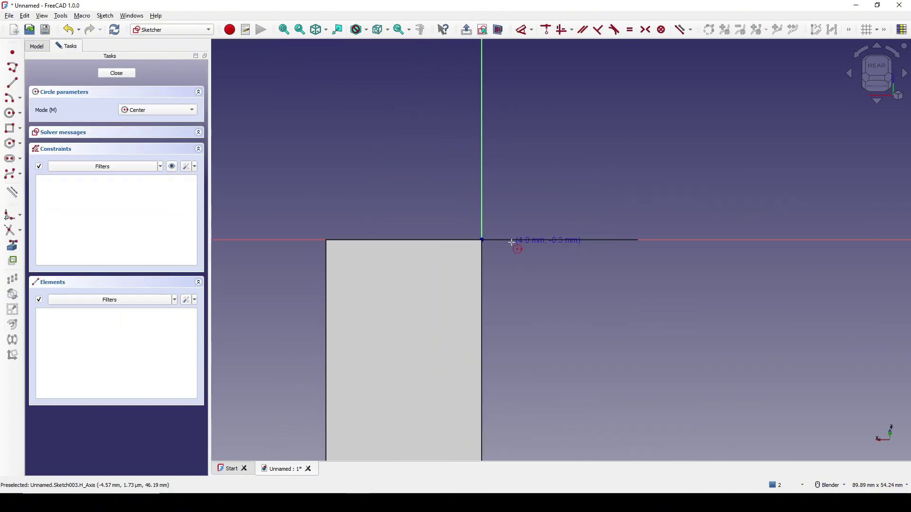
left_click(531, 204)
key("Escape")
Dimension the sloped-edge circle's diameter as 20 mm and leave the sketch.
key("d")
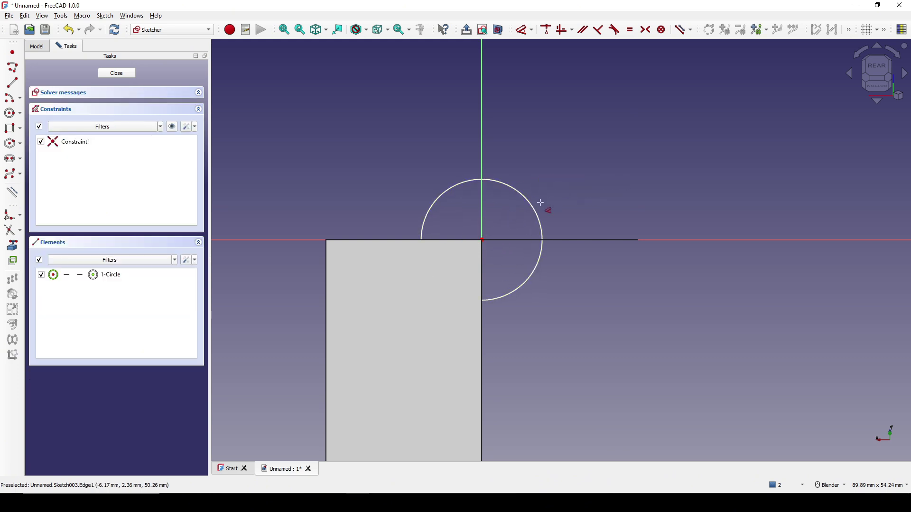
left_click(533, 211)
left_click(617, 180)
type("2")
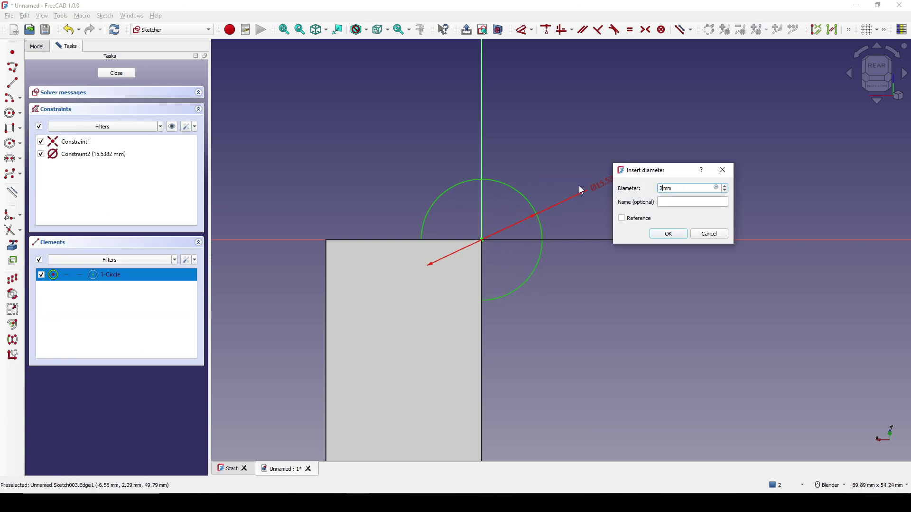
type("0")
key("Return")
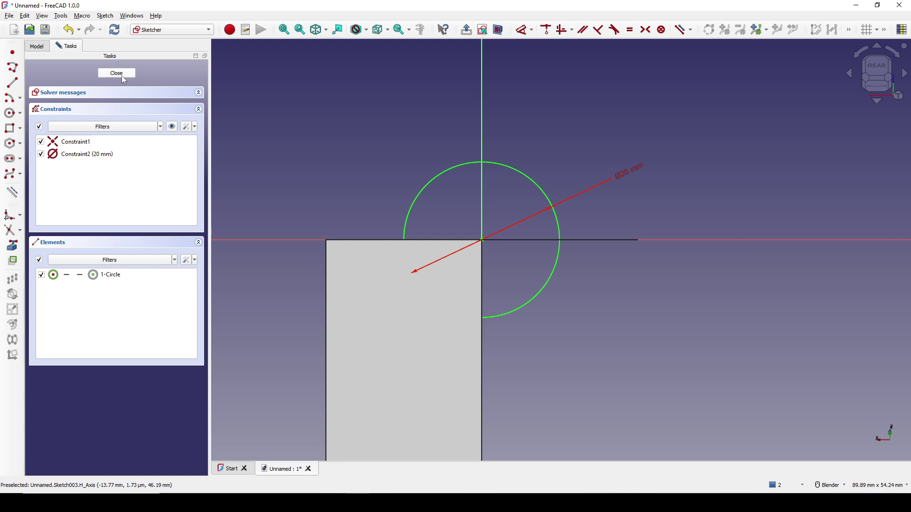
left_click(117, 73)
Sweep the Sketch002 circle along the shell's base inner edge as a surface, with Frenet on and Create solid off.
mouse_move(512, 266)
middle_mouse_down()
mouse_move(607, 351)
mouse_move(565, 339)
middle_mouse_up()
left_click(312, 287)
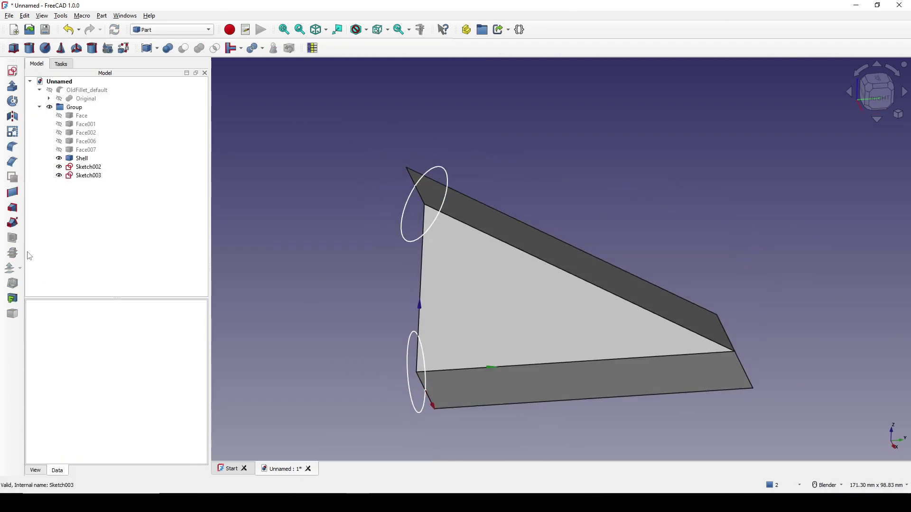
left_click(13, 223)
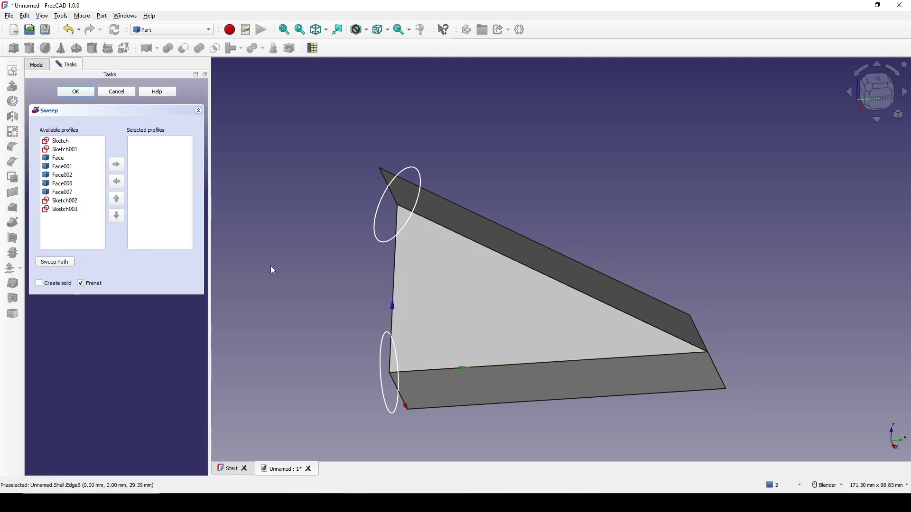
double_click(70, 202)
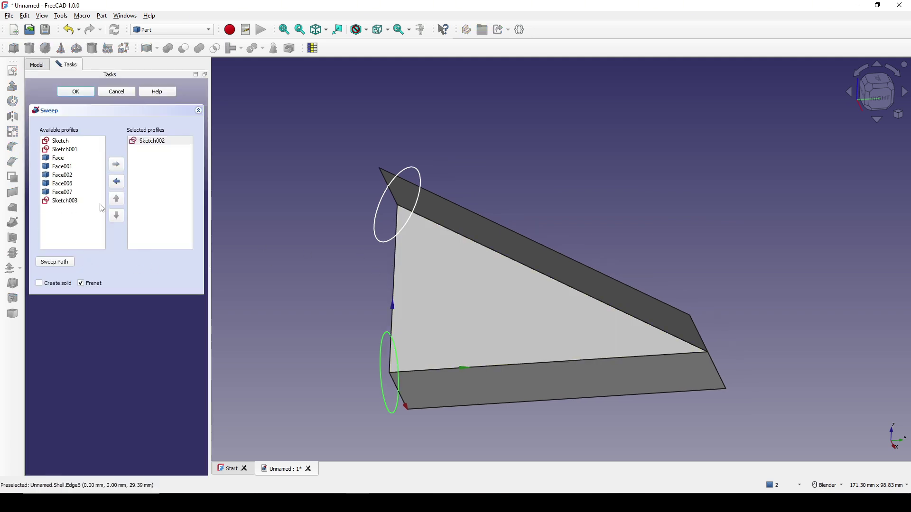
left_click(55, 262)
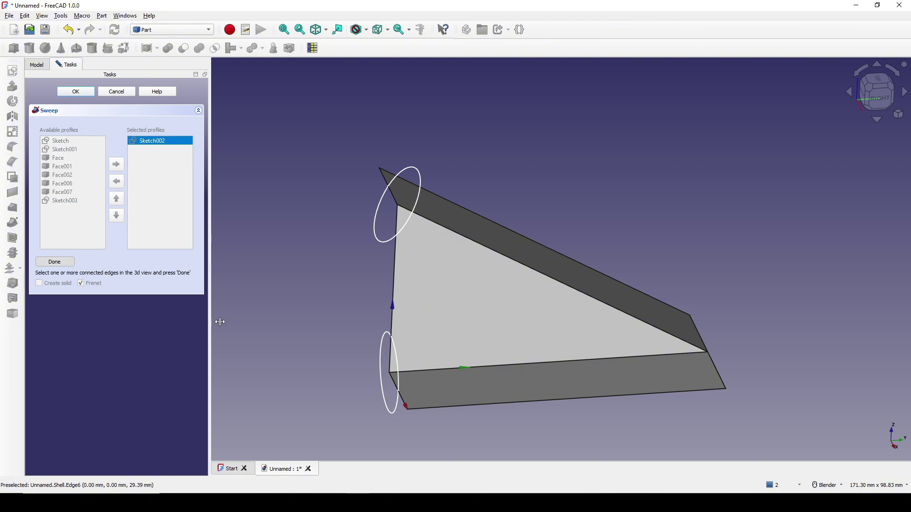
left_click(577, 361)
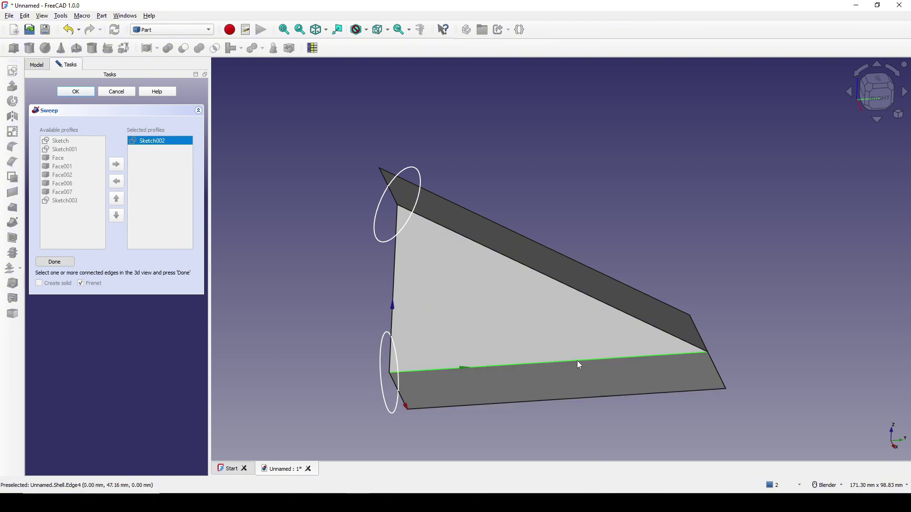
left_click(68, 265)
left_click(76, 91)
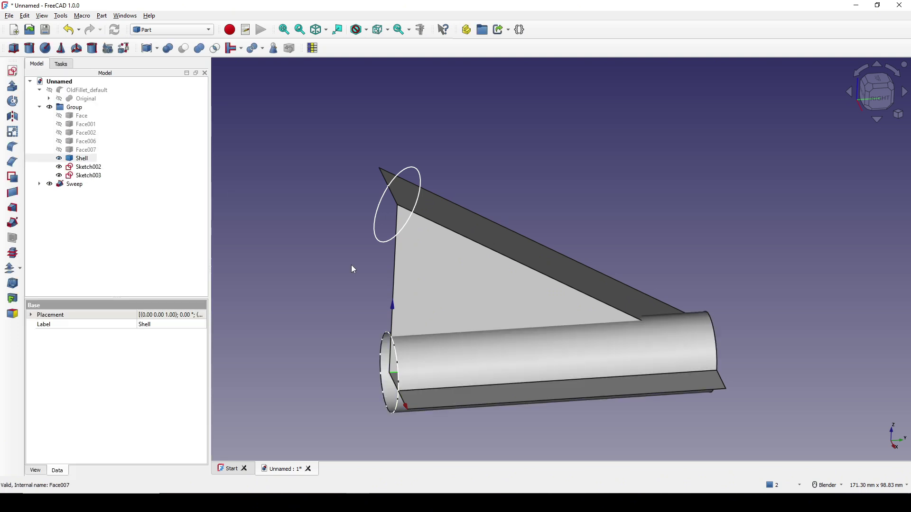
Change the sweep along the shell's base inner edge into a solid by setting its Solid property to true.
mouse_move(474, 319)
middle_mouse_down()
mouse_move(553, 320)
mouse_move(465, 301)
mouse_move(540, 309)
mouse_move(455, 398)
mouse_move(498, 407)
mouse_move(439, 417)
mouse_move(512, 372)
mouse_move(476, 336)
middle_mouse_up()
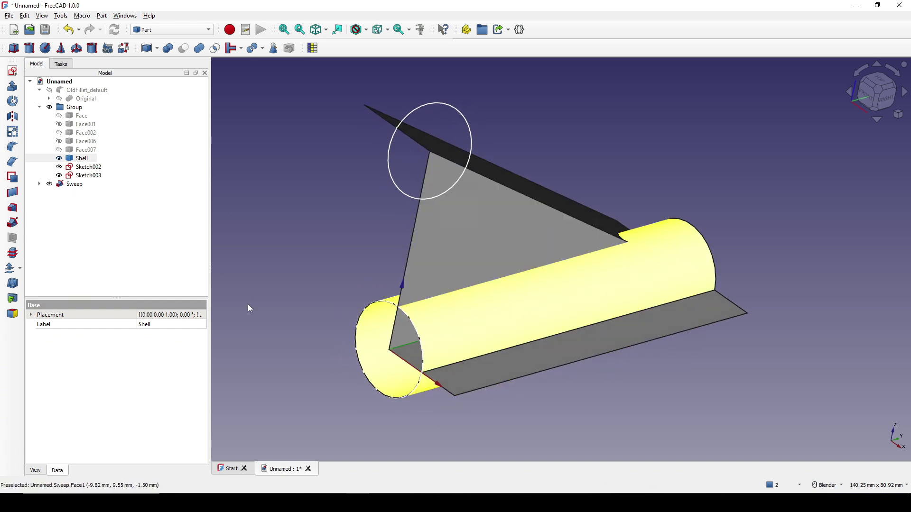
left_click(72, 184)
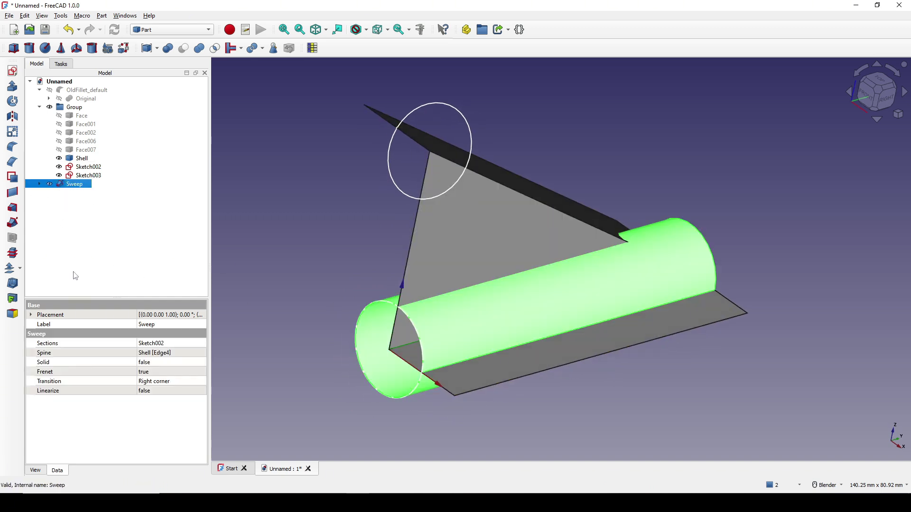
left_click(83, 364)
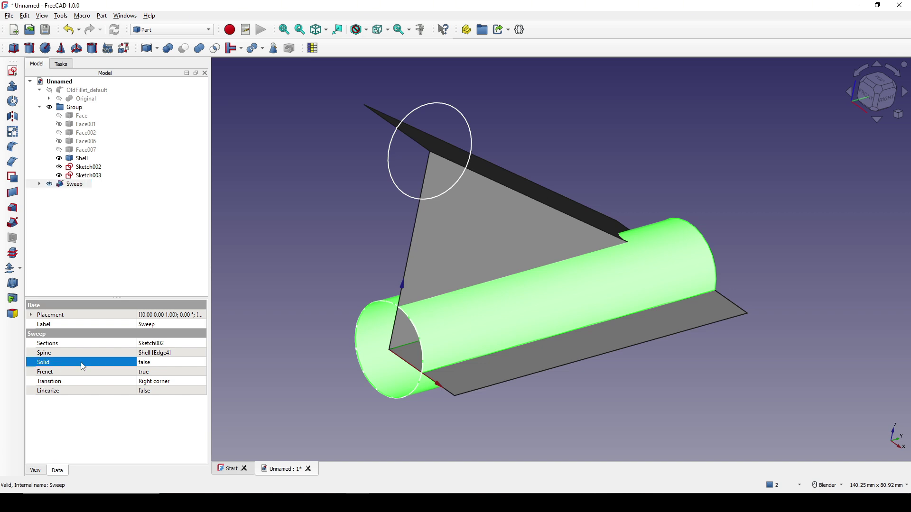
left_click(164, 365)
left_click(164, 375)
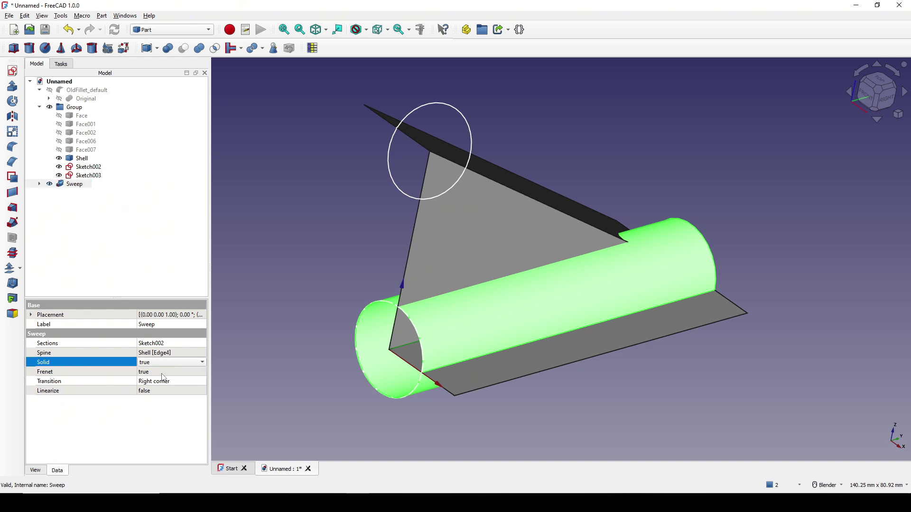
left_click(276, 288)
Sweep Sketch003 along the shell's sloped inner edge as a solid, with Create solid and Frenet on.
middle_click_drag(397, 340, 340, 298)
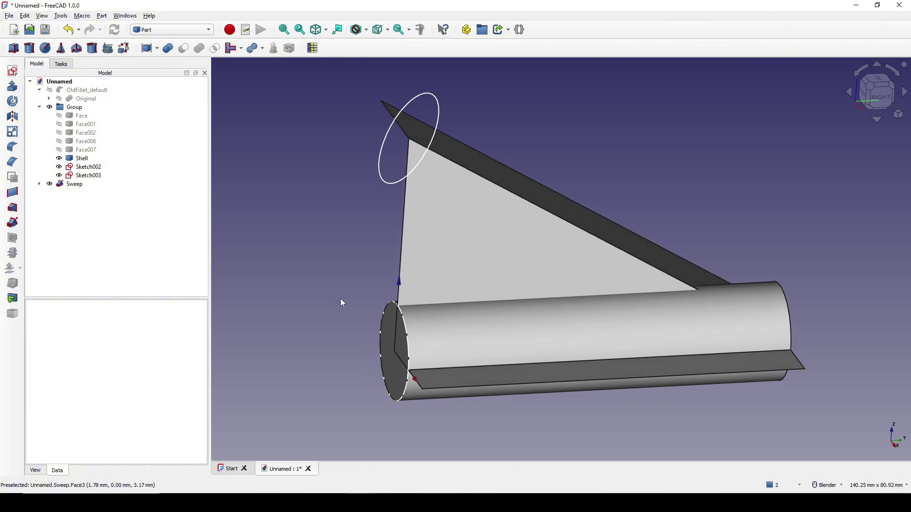
middle_click_drag(313, 242, 353, 293, "shift")
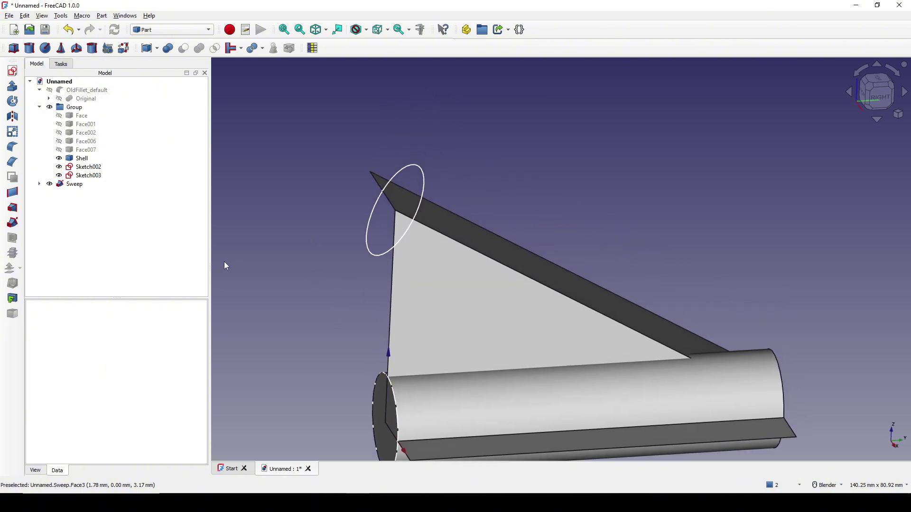
left_click(13, 222)
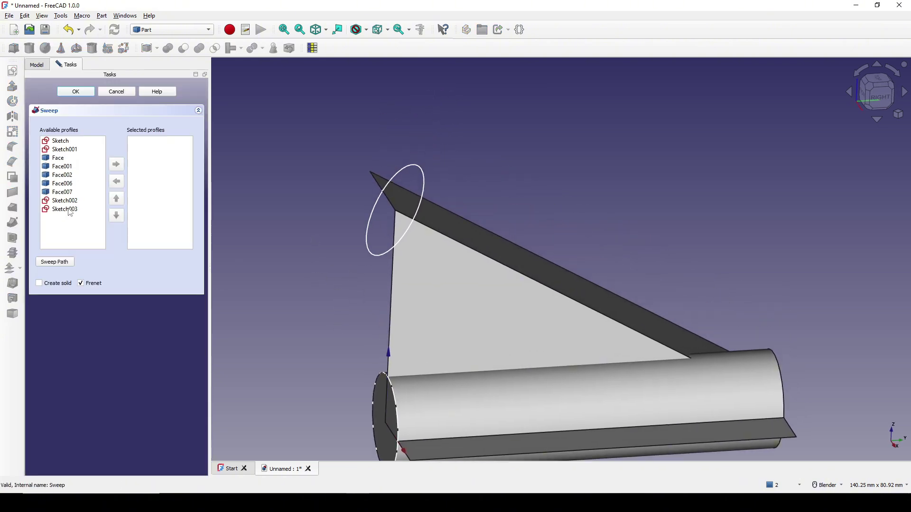
left_click(67, 213)
double_click(75, 215)
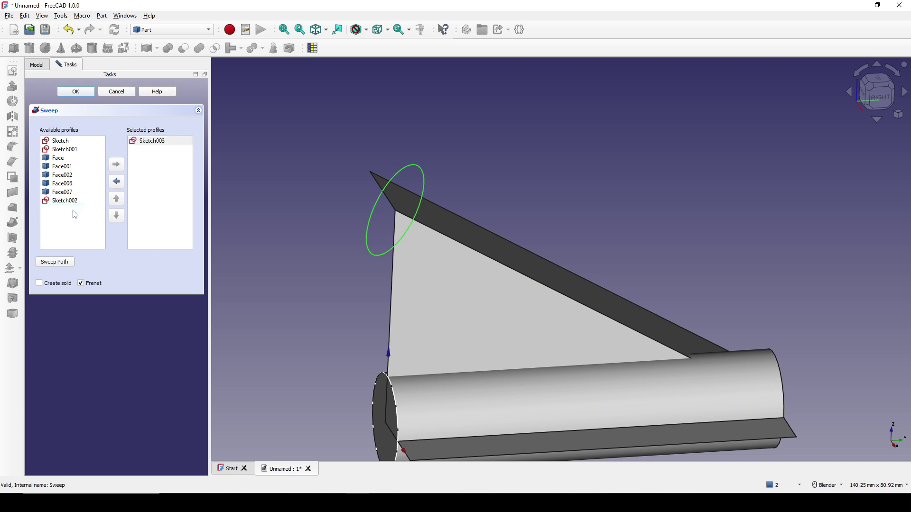
left_click(55, 262)
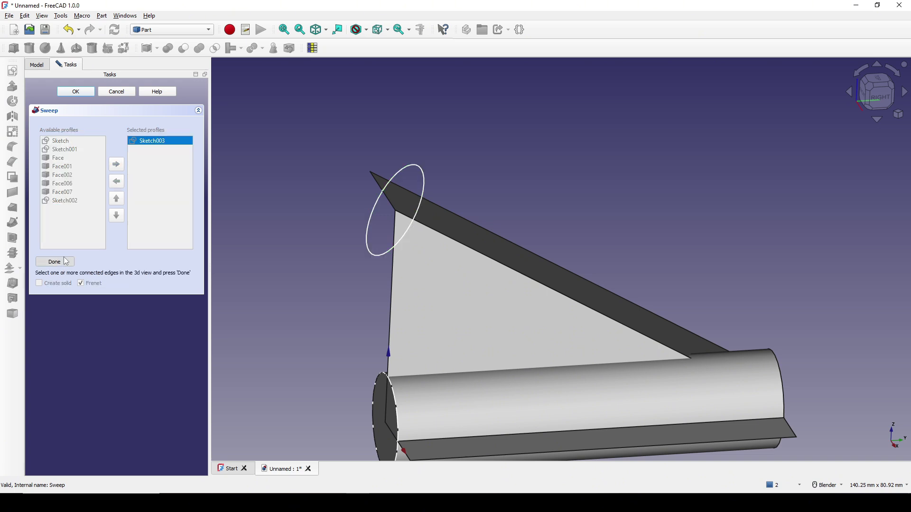
left_click(509, 273)
left_click(65, 265)
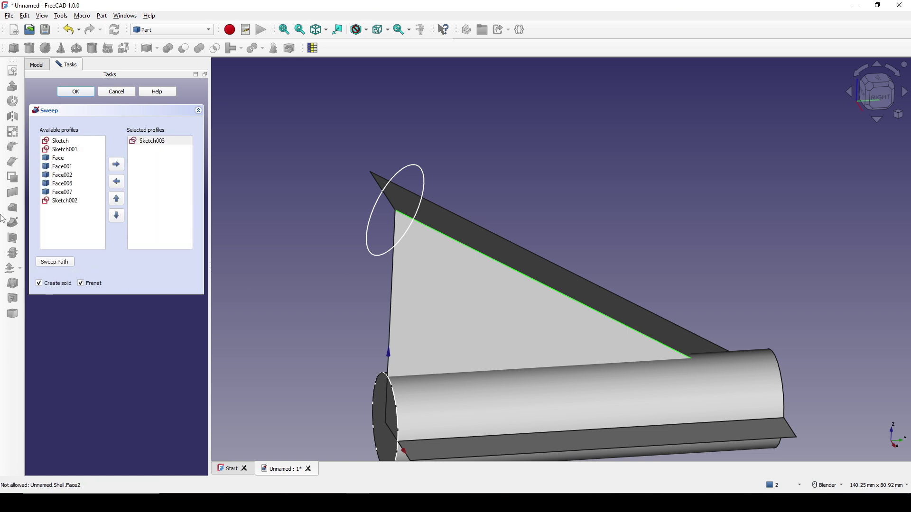
left_click(86, 93)
Cut the base-edge Sweep from the Shell.
middle_click_drag(505, 299, 564, 288)
left_click(622, 262)
middle_click_drag(520, 332, 491, 324)
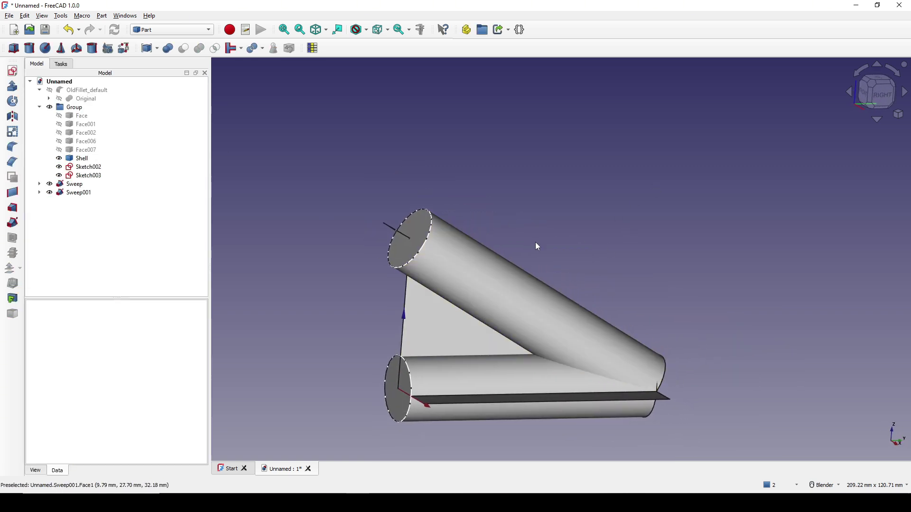
middle_click_drag(535, 246, 507, 258)
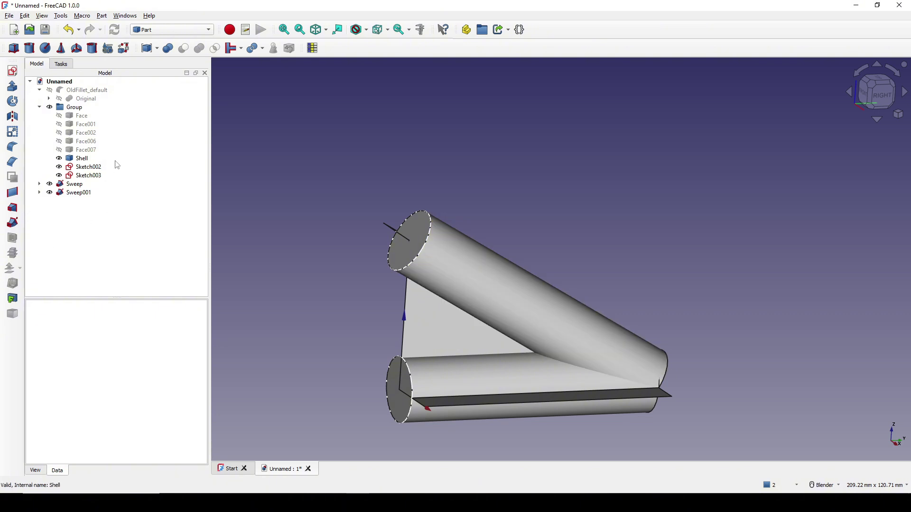
left_click(81, 162)
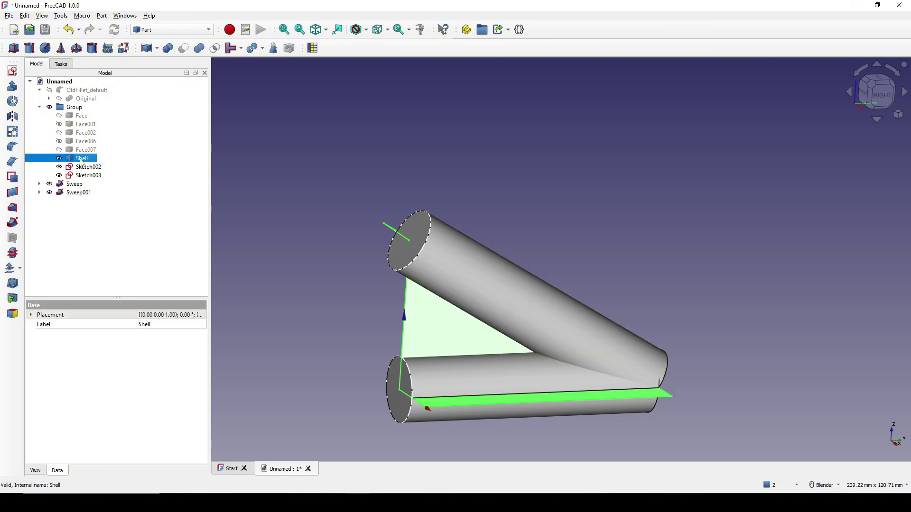
left_click(76, 186, "ctrl")
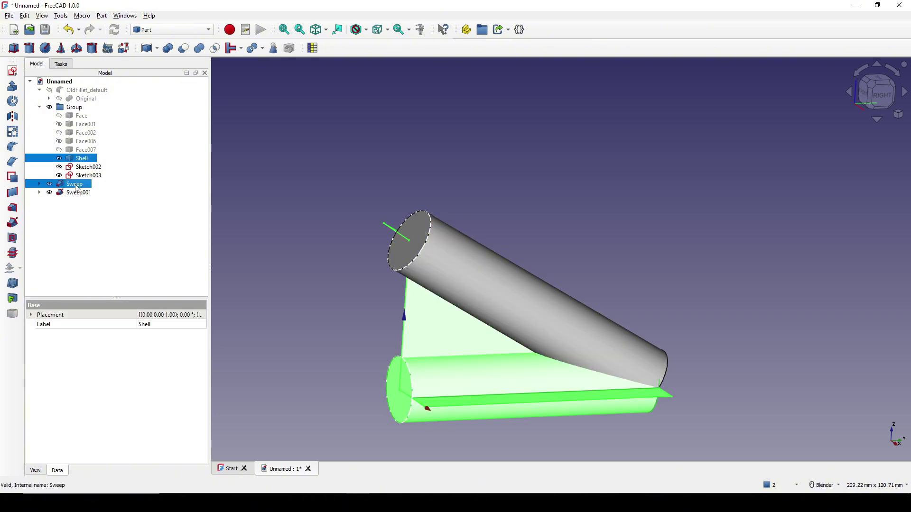
left_click(184, 48)
Cut the sloped-edge Sweep001 from the Cut result.
middle_click_drag(536, 340, 542, 366)
scroll(533, 371, "up", 1)
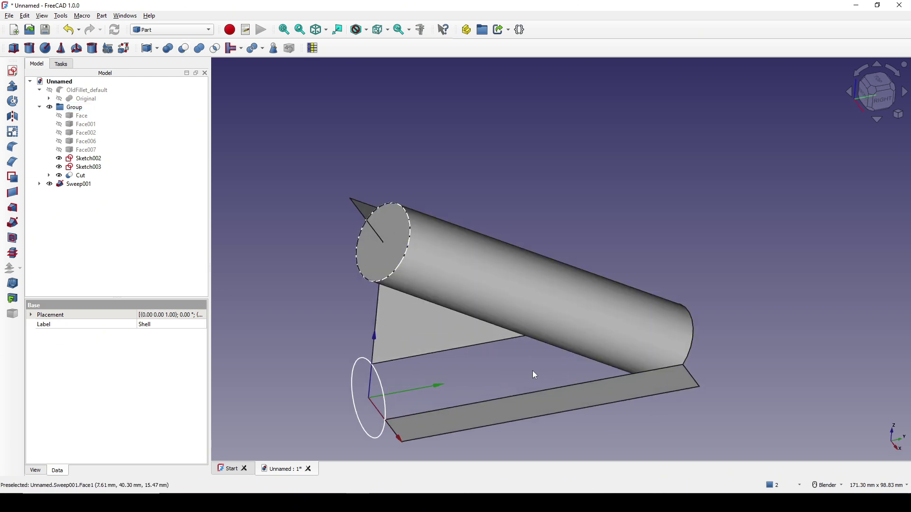
middle_click_drag(437, 370, 455, 359, "shift")
left_click(77, 176)
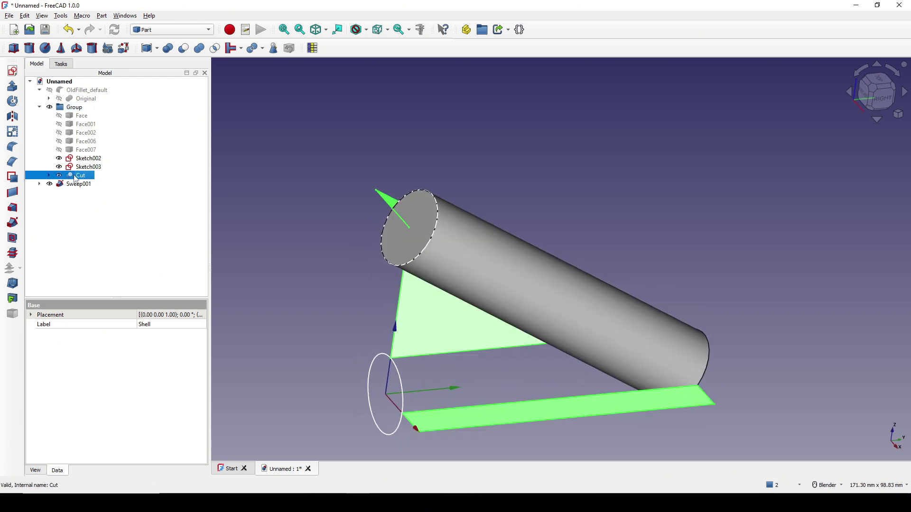
left_click(83, 189, "ctrl")
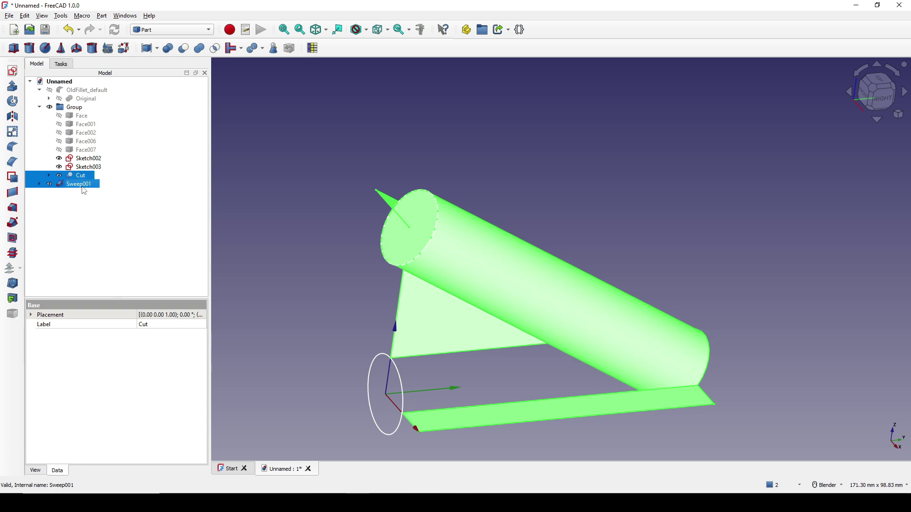
left_click(183, 48)
Hide the two circle sketches, Sketch002 and Sketch003.
middle_click_drag(511, 281, 388, 228)
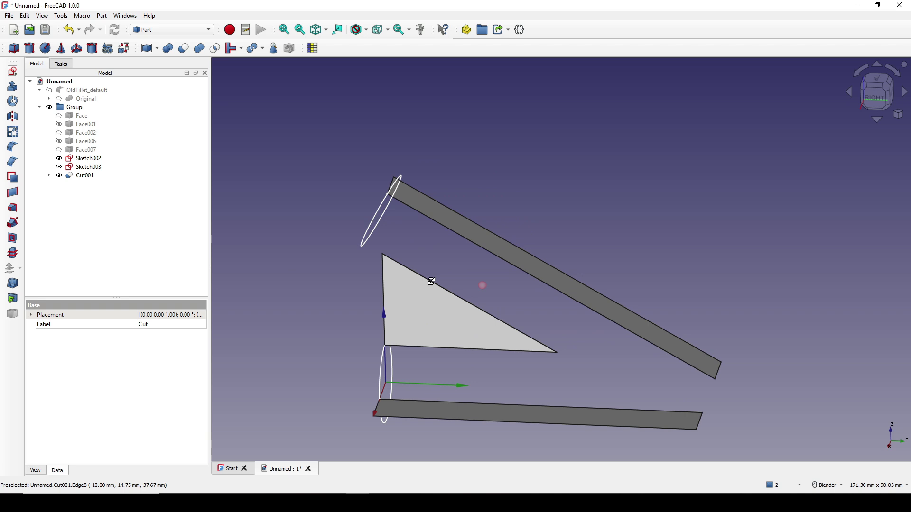
left_click(381, 214)
left_click(381, 360, "ctrl")
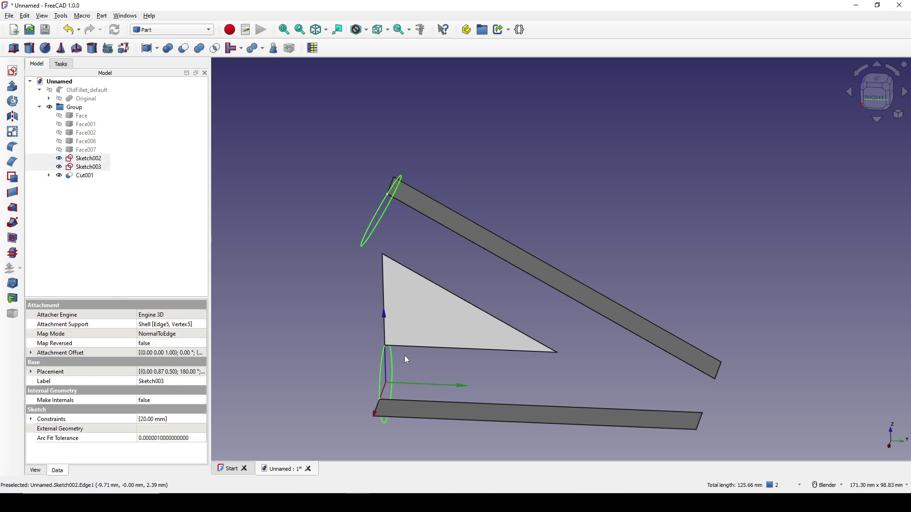
middle_click_drag(405, 355, 414, 350)
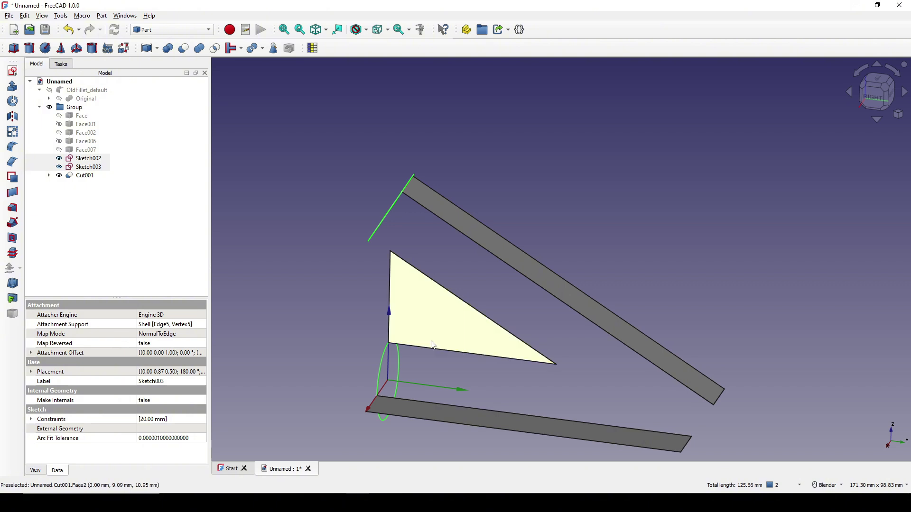
key("space")
mouse_move(484, 328)
middle_mouse_down("shift")
mouse_move(424, 314)
mouse_move(498, 396)
middle_mouse_up("shift")
left_click(497, 324)
In the Surface workbench, create a blend curve between the upper strip's short front edge and the triangular face's vertical edge.
mouse_move(382, 421)
middle_mouse_down()
mouse_move(311, 282)
mouse_move(417, 327)
middle_mouse_up()
middle_click_drag(484, 357, 351, 283)
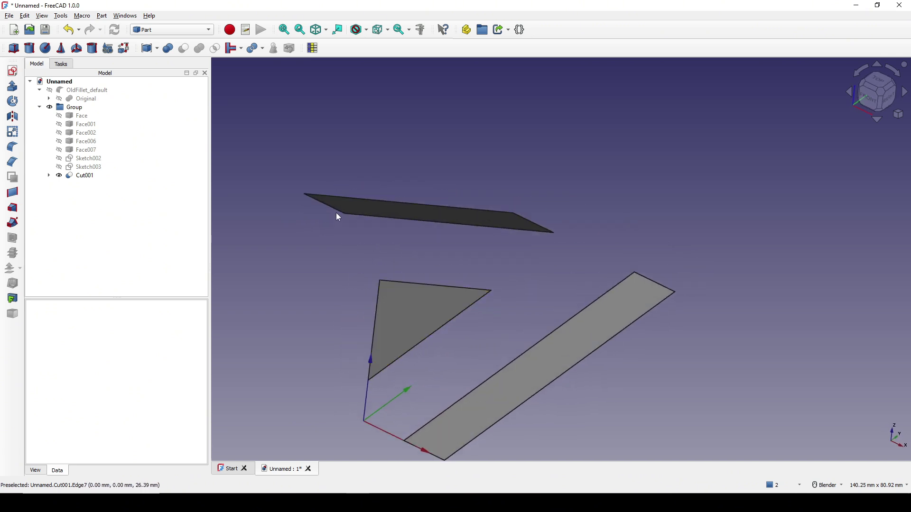
middle_click_drag(391, 311, 381, 319)
middle_click_drag(425, 261, 415, 304)
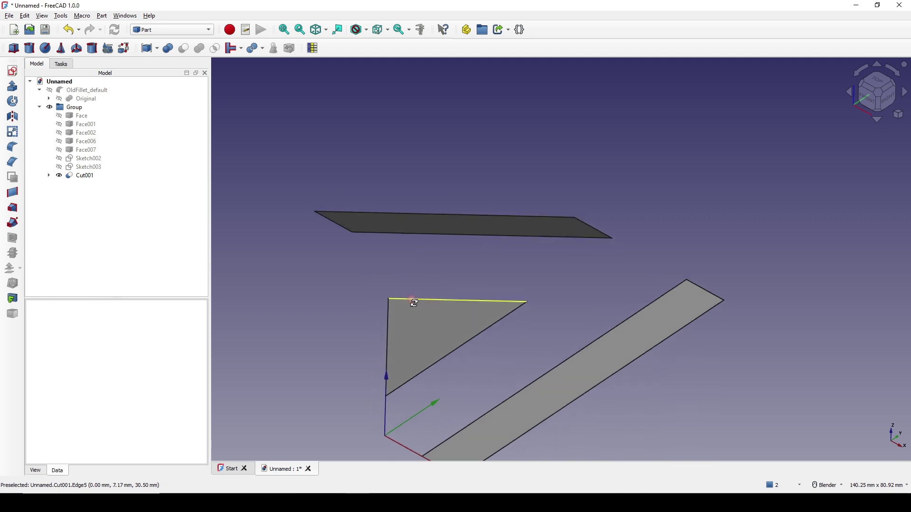
left_click(153, 33)
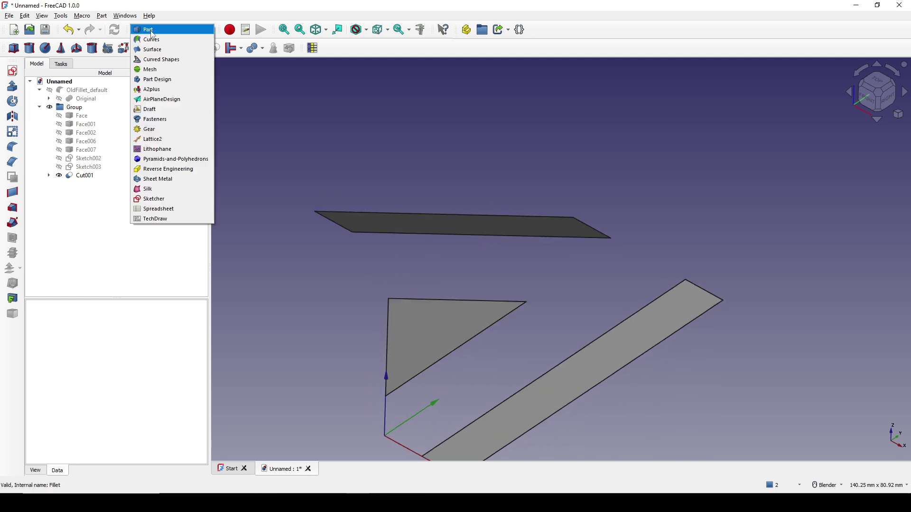
left_click(152, 50)
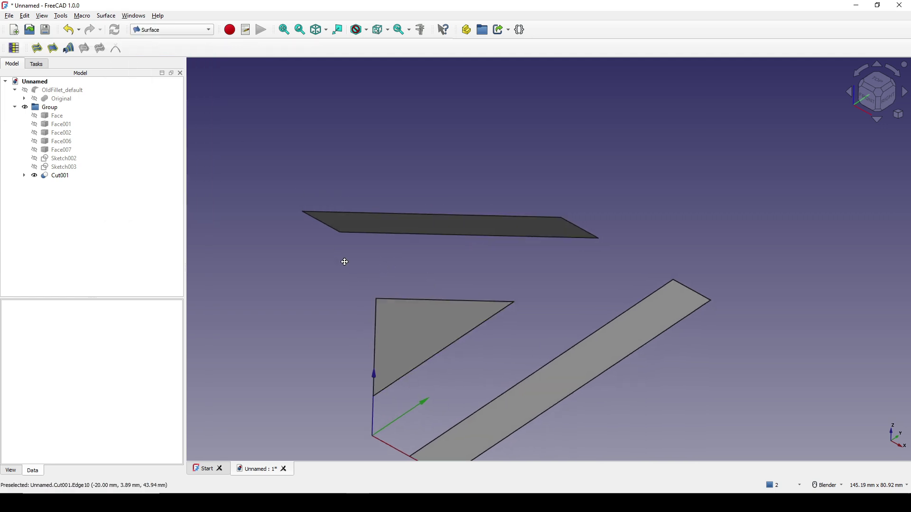
middle_click_drag(343, 261, 358, 285)
left_click(341, 244)
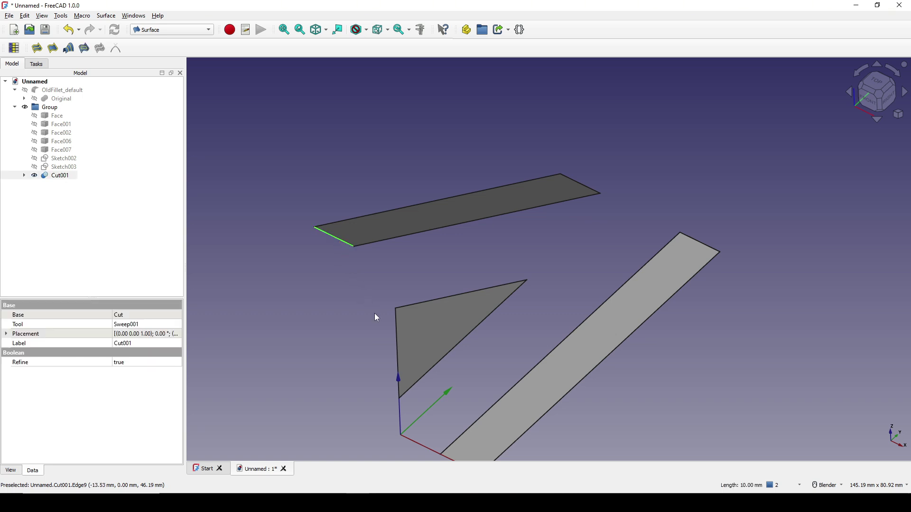
left_click(396, 332, "ctrl")
mouse_move(395, 332)
middle_mouse_down()
mouse_move(393, 308)
mouse_move(455, 284)
mouse_move(417, 307)
middle_mouse_up()
left_click(115, 48)
Set the blend curve's Start Size and End Size to 0.
left_click(50, 184)
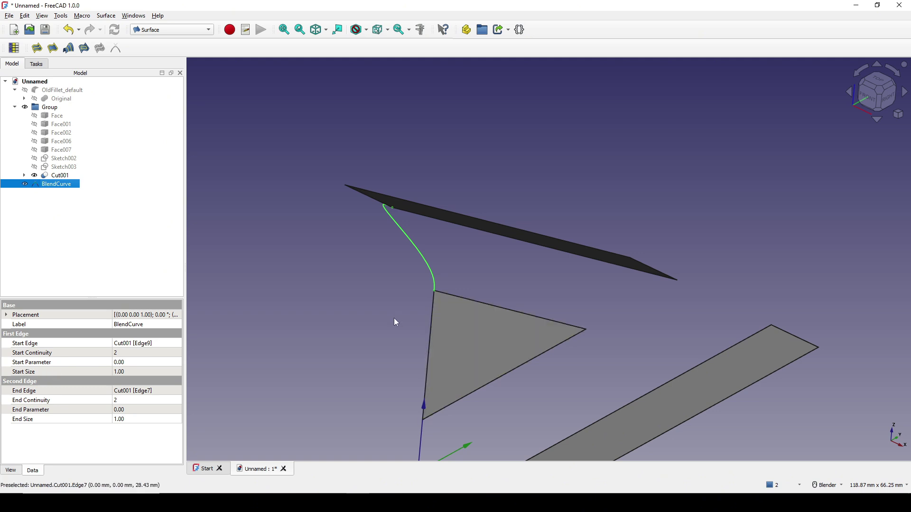
left_click(129, 372)
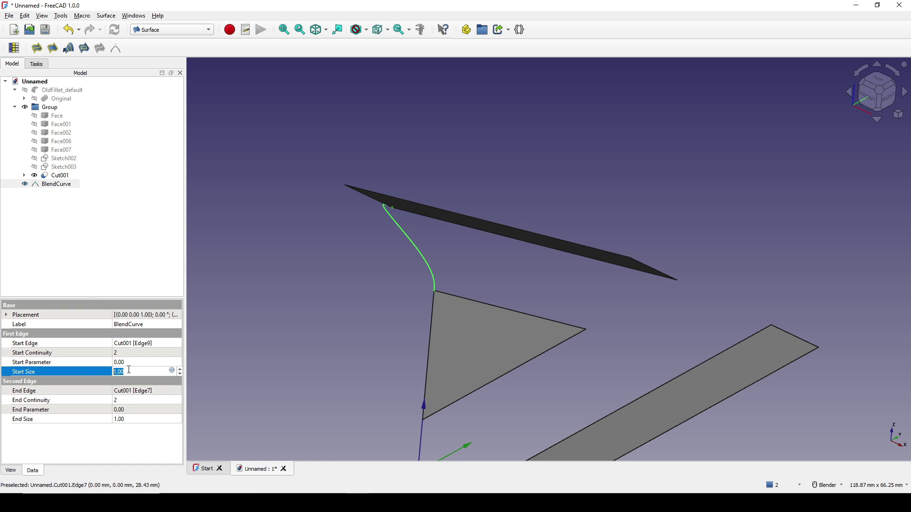
type("0")
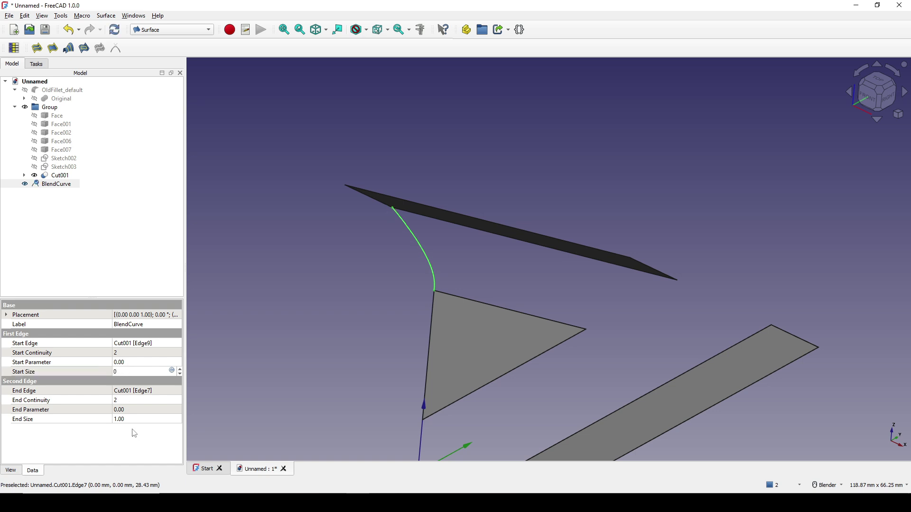
left_click(134, 420)
type("0")
key("Return")
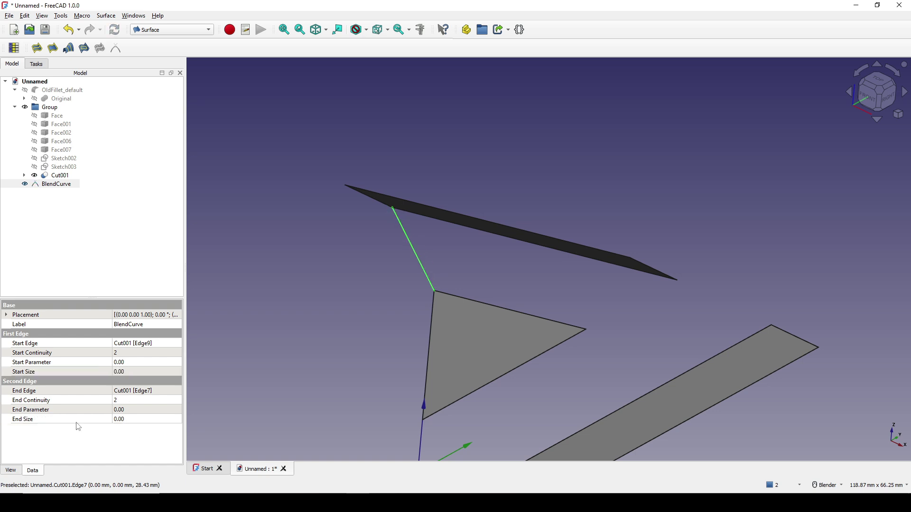
Try a Start Size of 1 on the blend curve and set it to -1 instead.
middle_click_drag(385, 269, 458, 256)
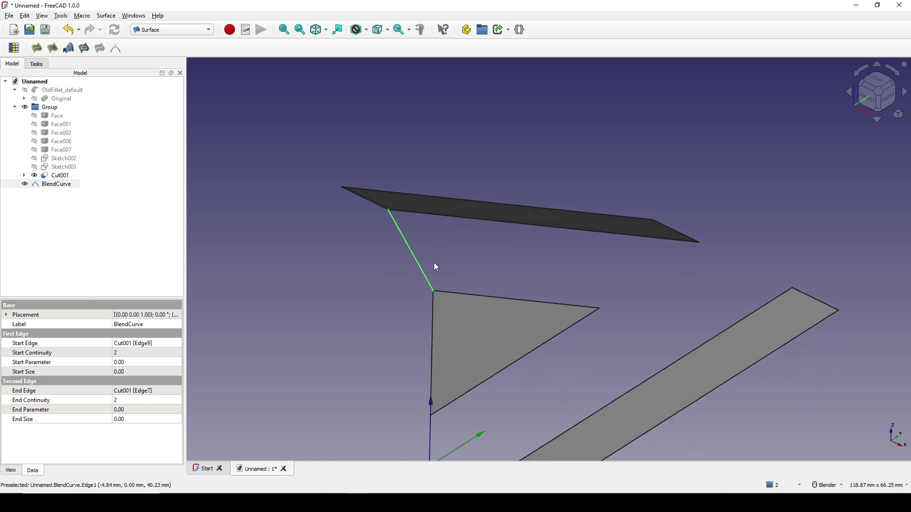
scroll(434, 264, "up", 2)
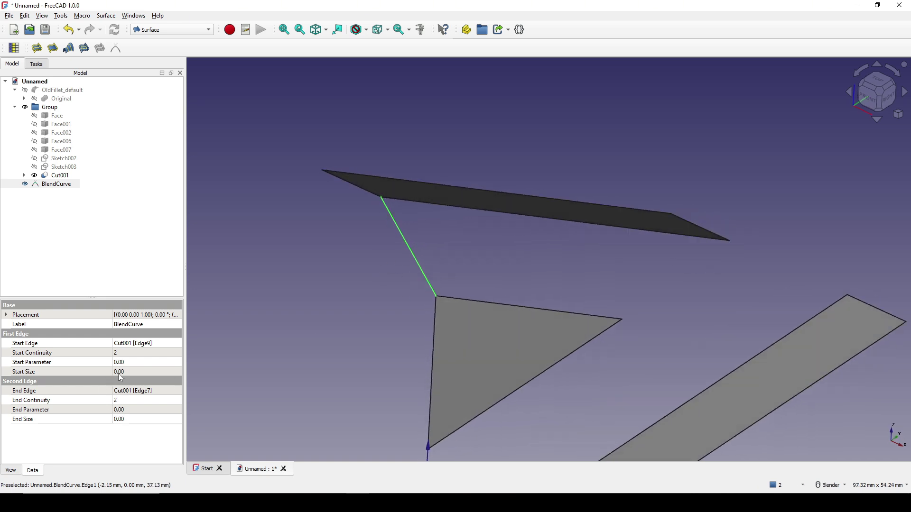
left_click(132, 371)
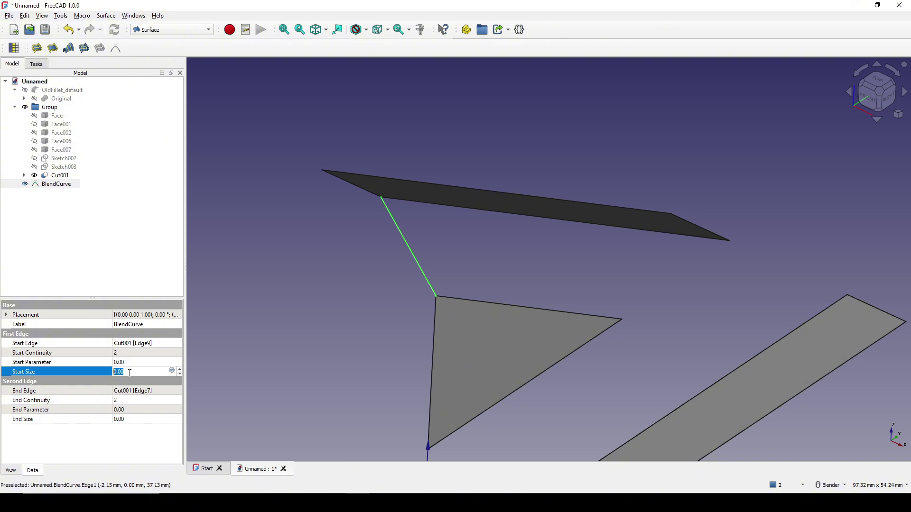
type("1")
left_click(83, 375)
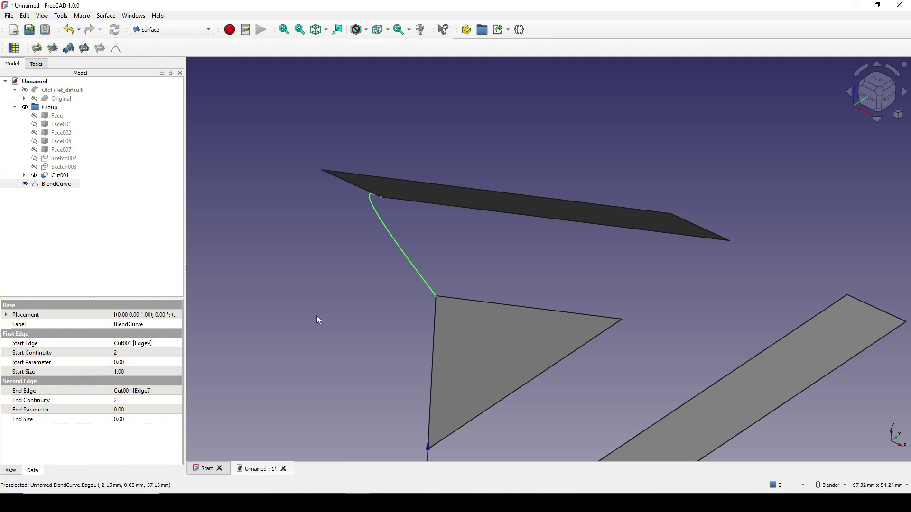
left_click(136, 370)
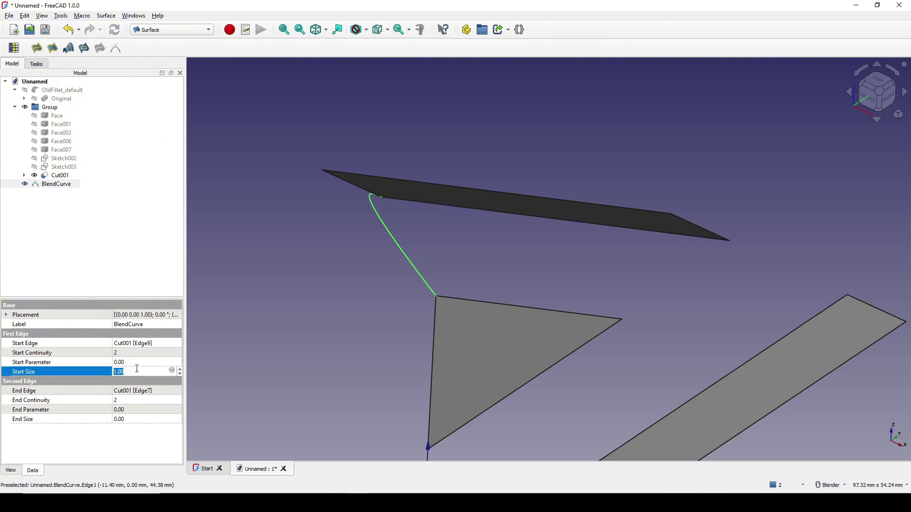
type("-1")
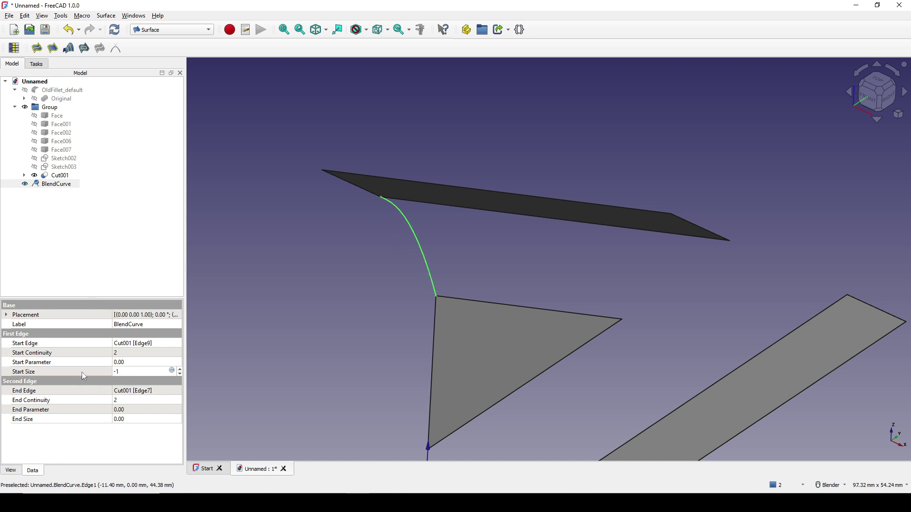
Set the blend curve's End Size to 1 and check its start and end continuity values.
left_click(81, 371)
left_click(90, 422)
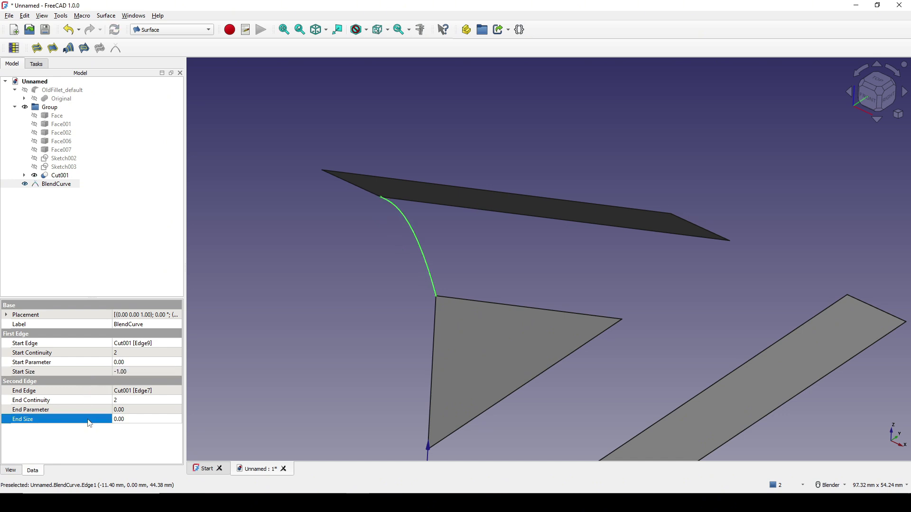
left_click(127, 420)
type("1")
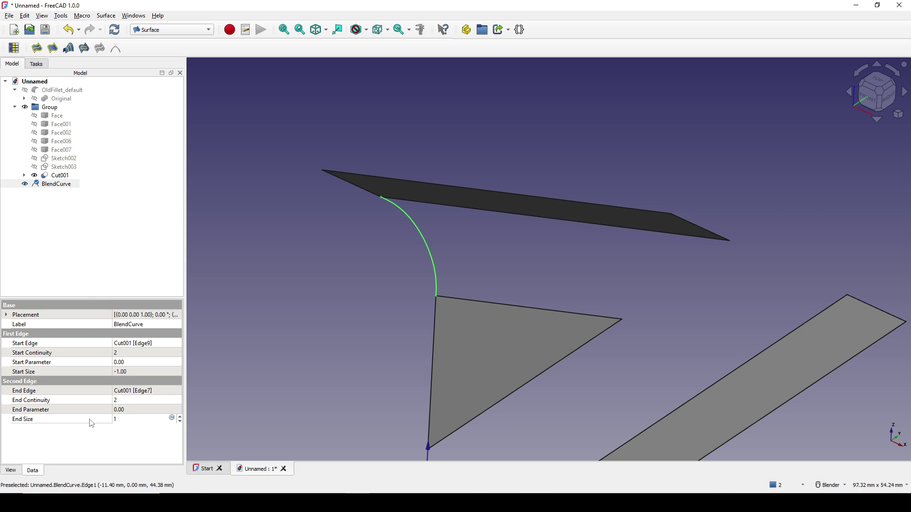
left_click(185, 389)
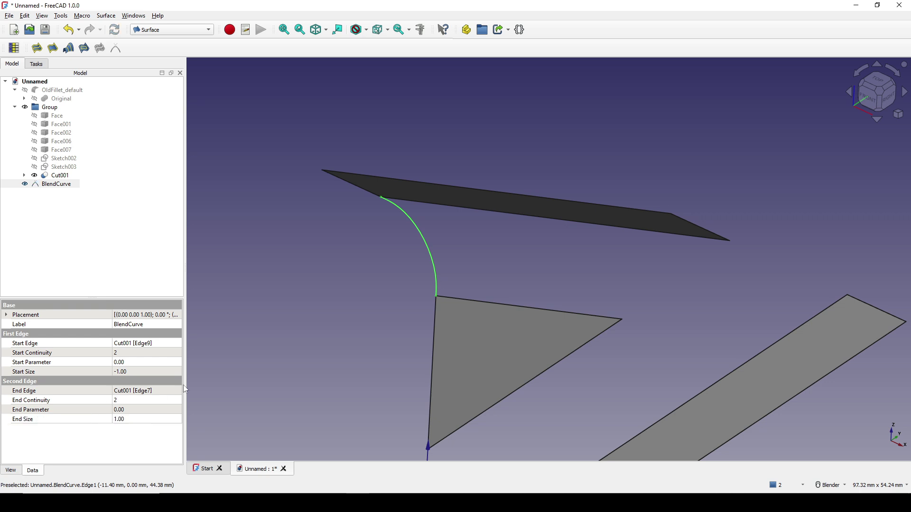
left_click(37, 355)
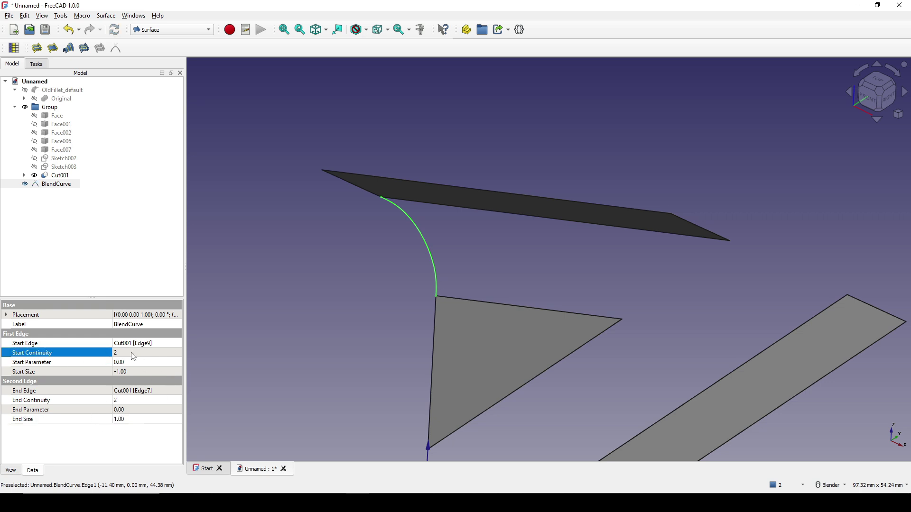
left_click(48, 401)
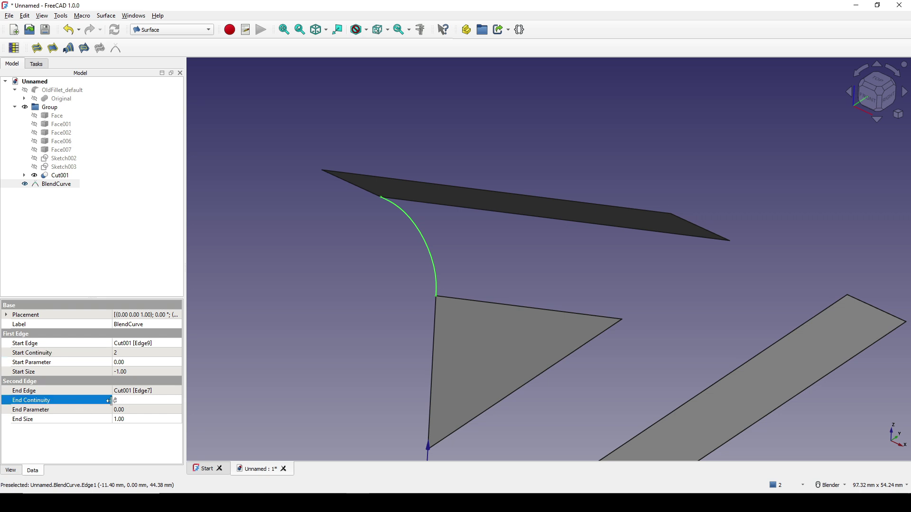
Create a second blend curve between the triangular face's vertical edge and the lower strip's short edge along the X axis.
scroll(488, 338, "down", 2)
middle_click_drag(496, 366, 488, 264, "shift")
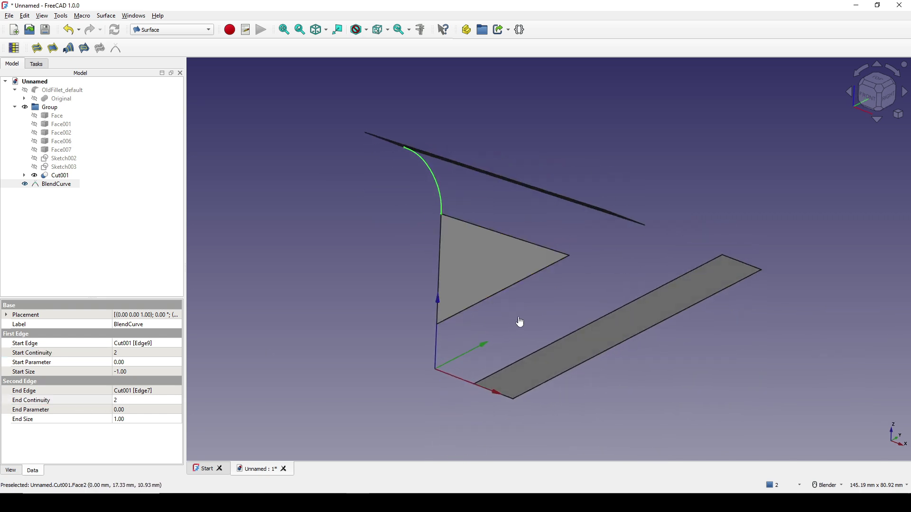
left_click(517, 321)
scroll(498, 320, "up", 1)
middle_click_drag(473, 328, 446, 285)
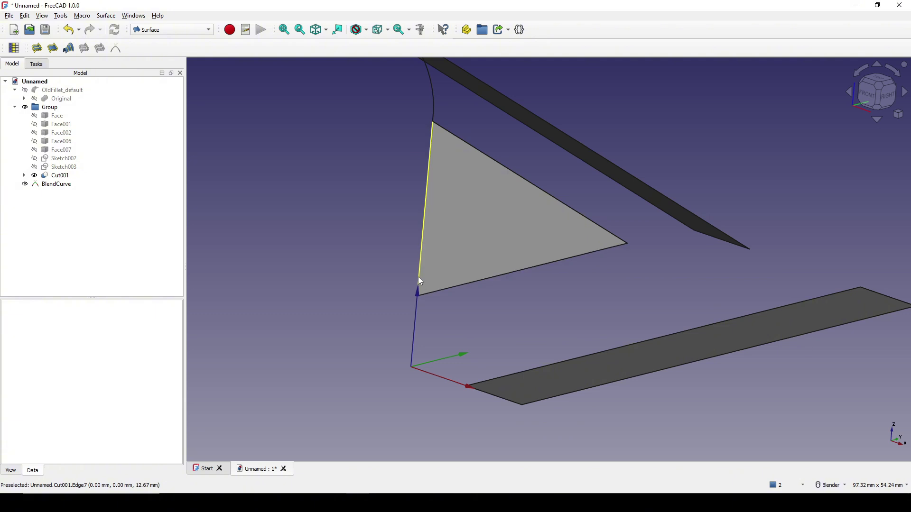
left_click(417, 277)
middle_click_drag(470, 319, 464, 346)
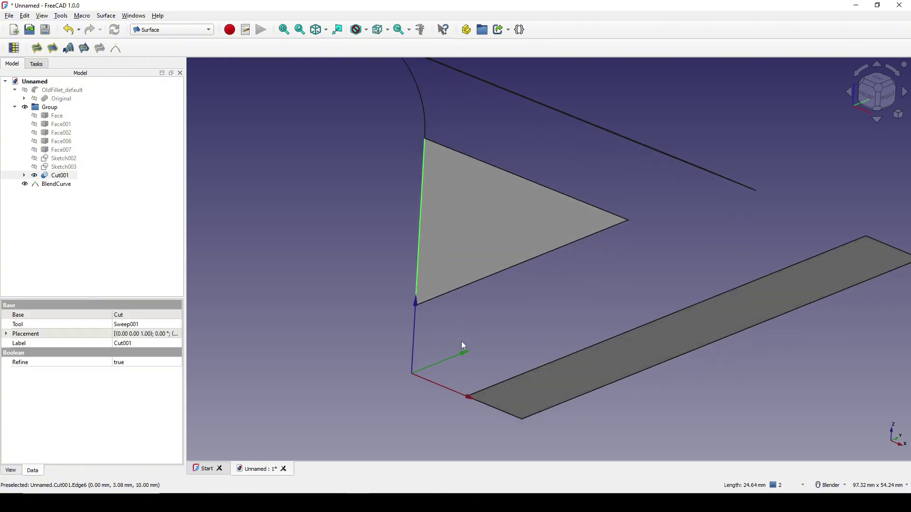
left_click(485, 402, "ctrl")
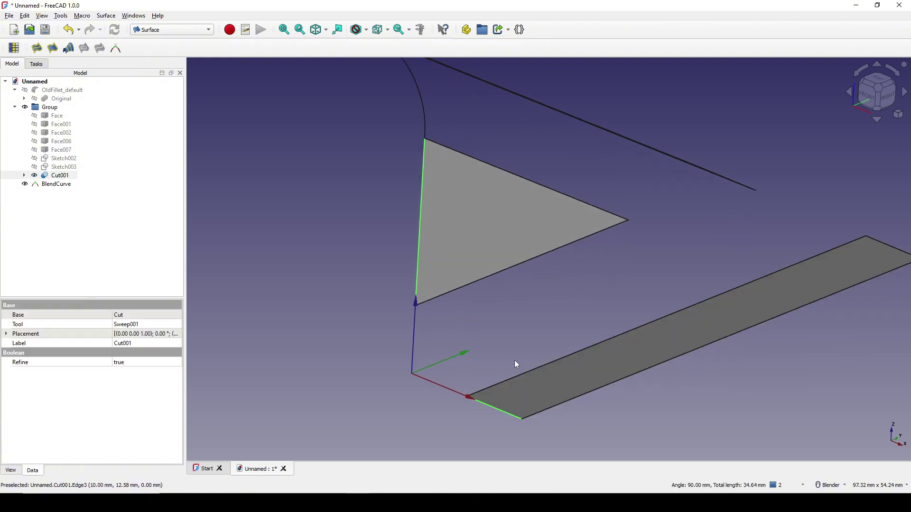
left_click(114, 51)
Set the Start Size and End Size of BlendCurve001 to 0.
middle_click_drag(482, 254, 511, 271)
left_click(62, 193)
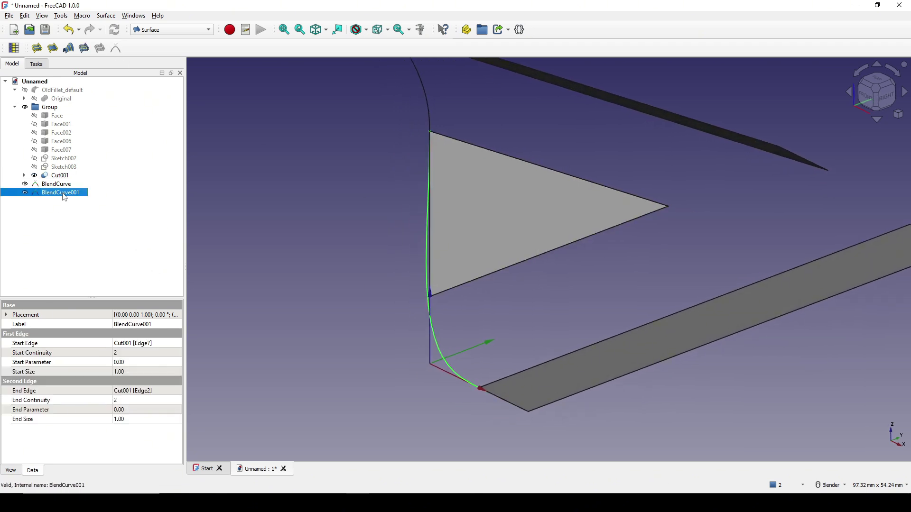
left_click(132, 372)
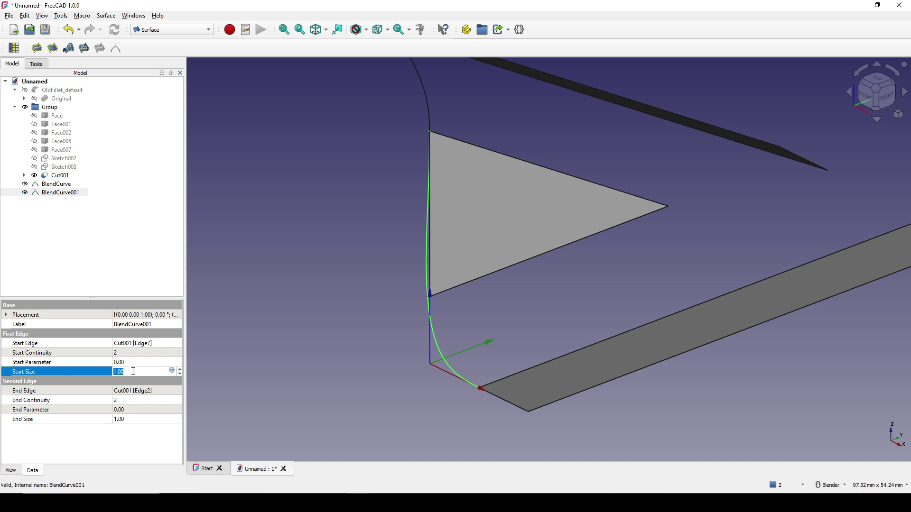
type("0")
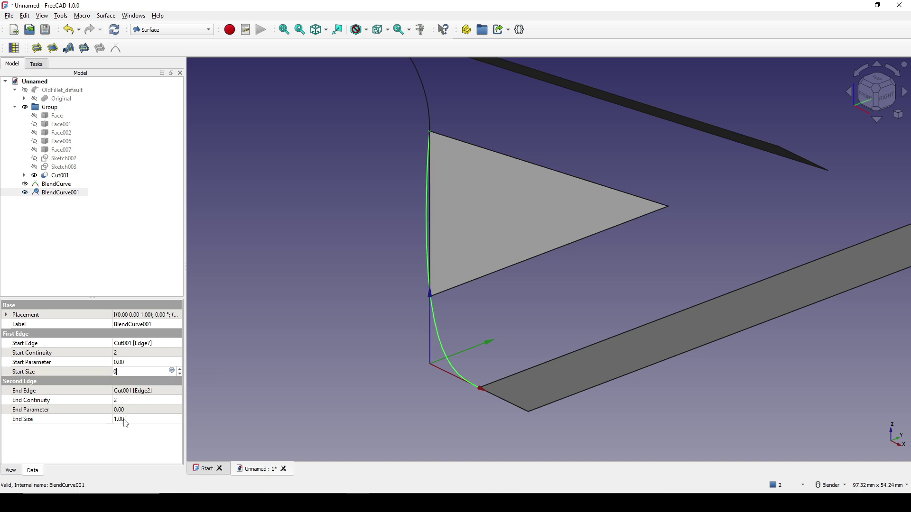
left_click(126, 422)
type("0")
left_click(88, 420)
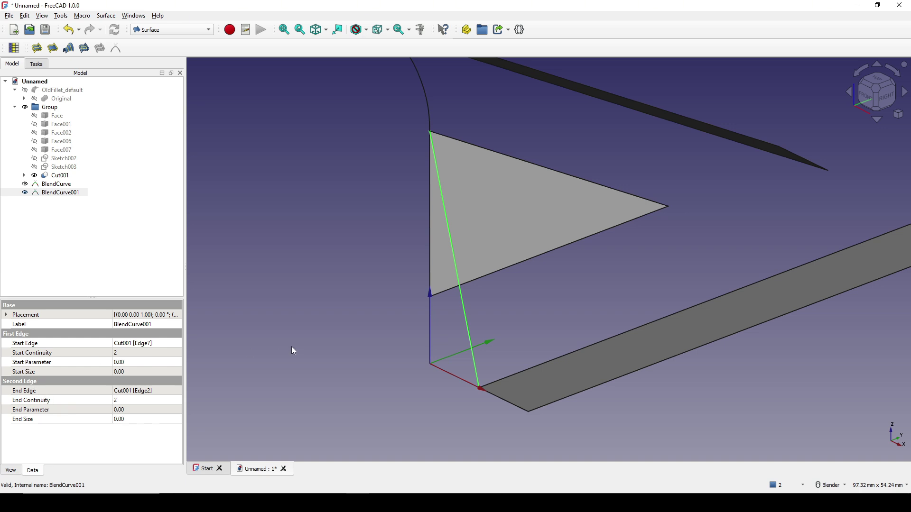
middle_click_drag(387, 334, 377, 360, "shift")
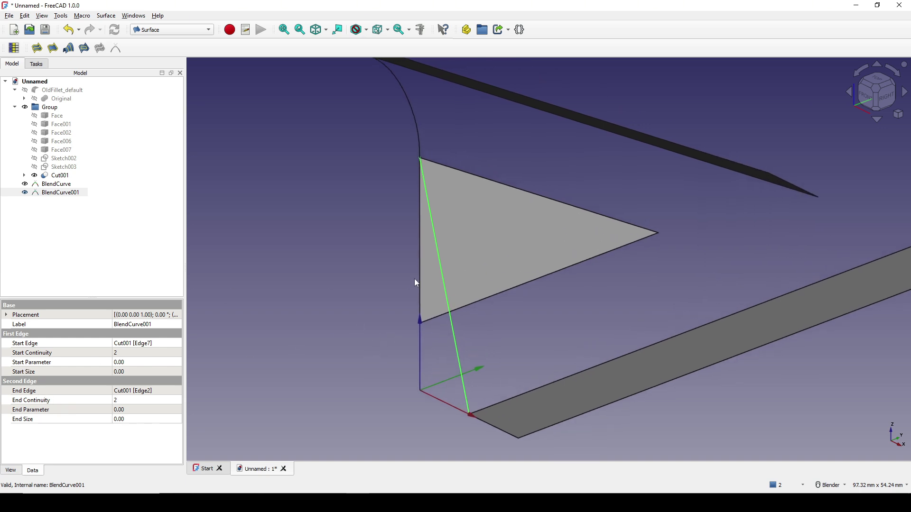
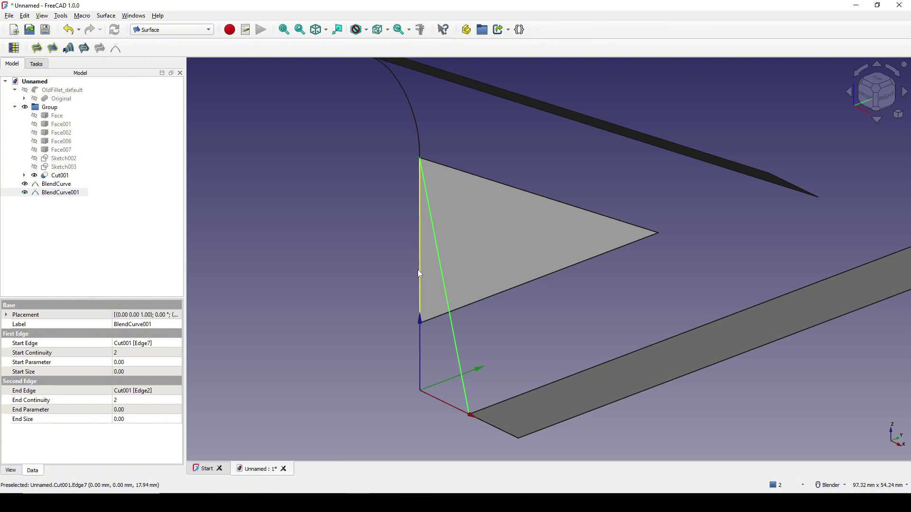
Set the Start Parameter of BlendCurve001 to 1 so it starts from the lower end of the triangular face's vertical edge.
scroll(439, 221, "up", 4)
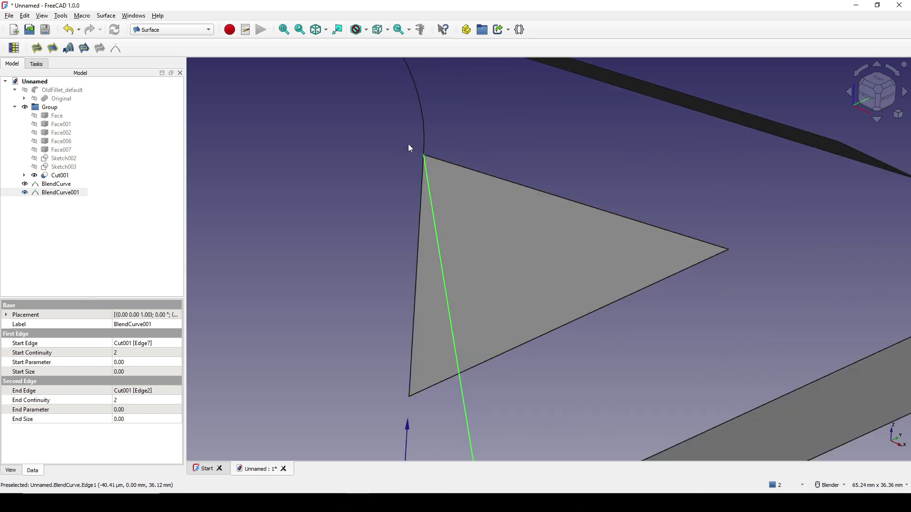
scroll(424, 161, "up", 2)
scroll(448, 210, "down", 2)
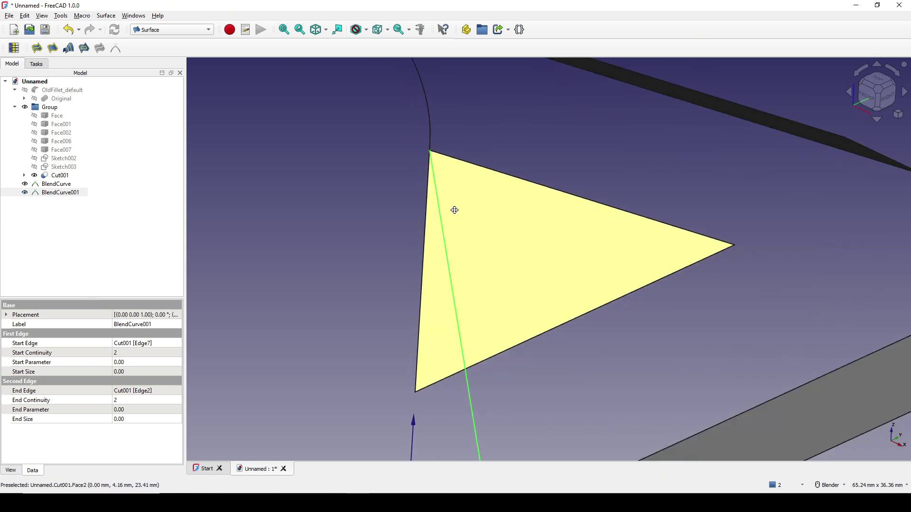
scroll(438, 218, "up", 1)
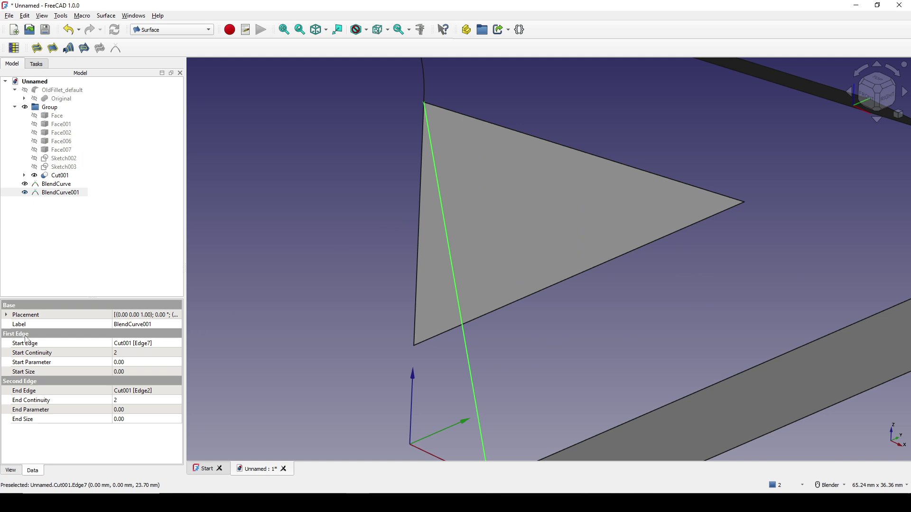
left_click(41, 363)
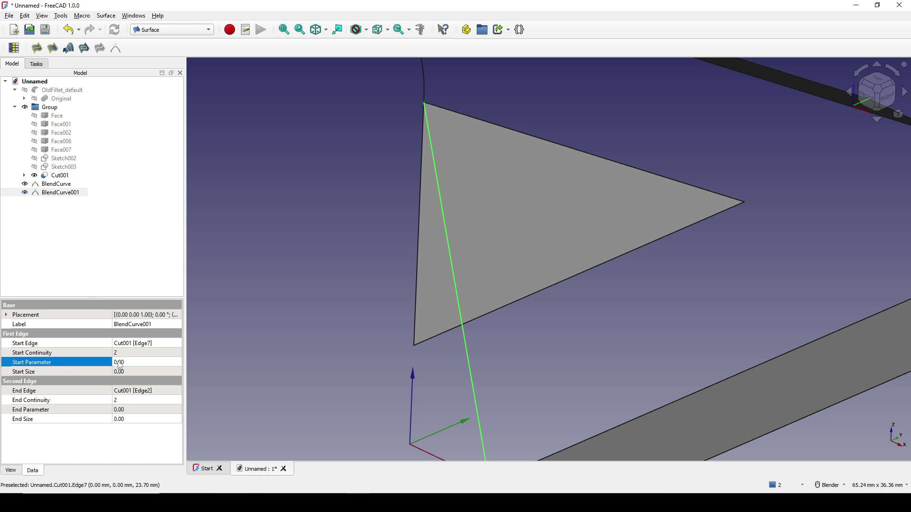
left_click(148, 362)
type("1")
key("Return")
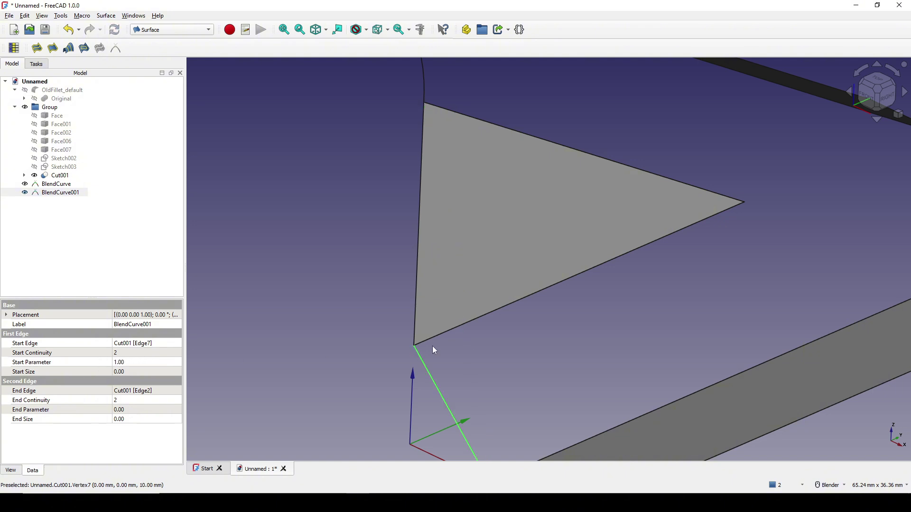
Set both the Start Size and the End Size of BlendCurve001 to 1.
middle_click_drag(464, 353, 483, 282, "shift")
scroll(483, 282, "up", 2)
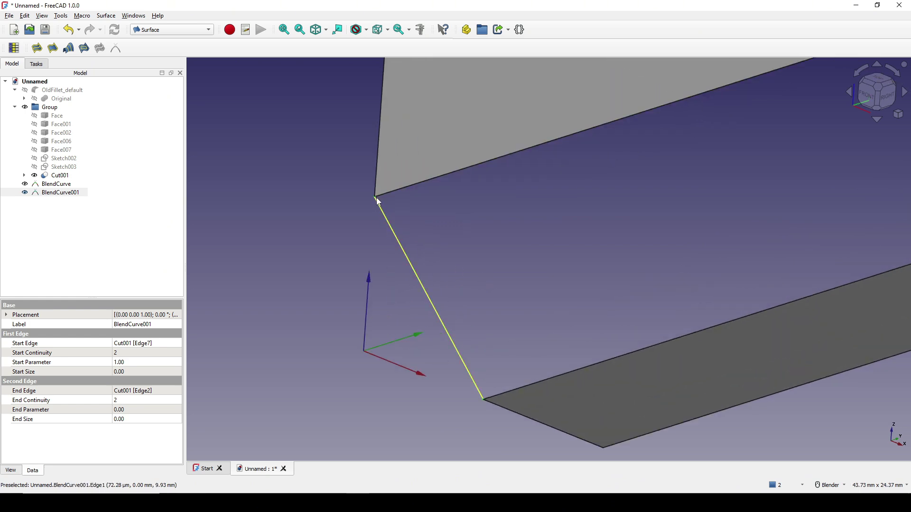
scroll(437, 235, "down", 1)
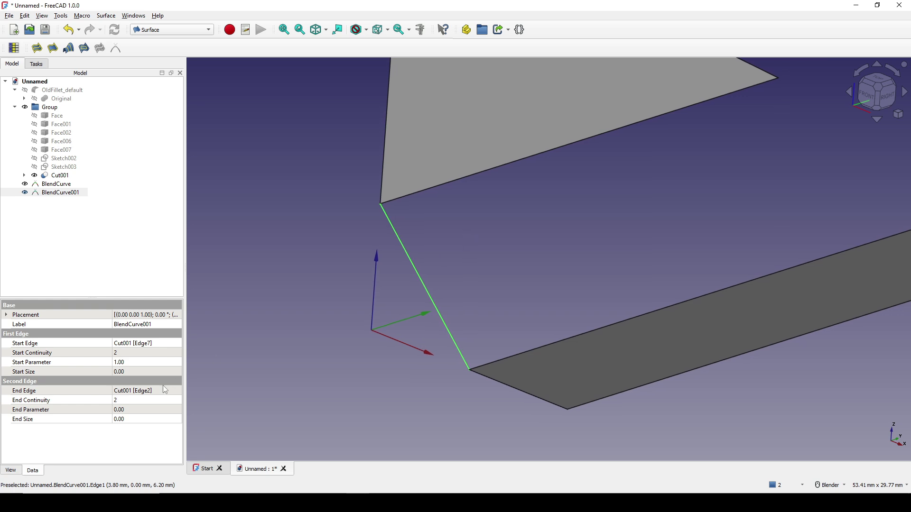
left_click(133, 373)
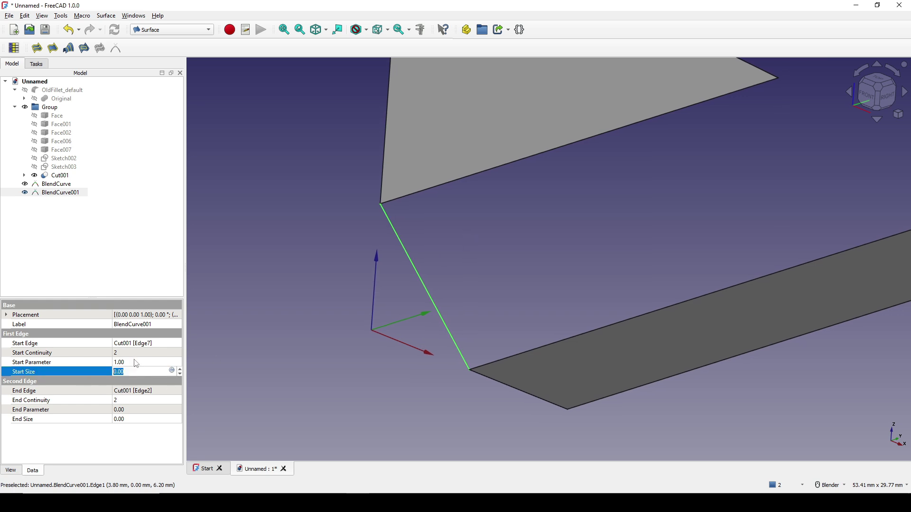
type("1")
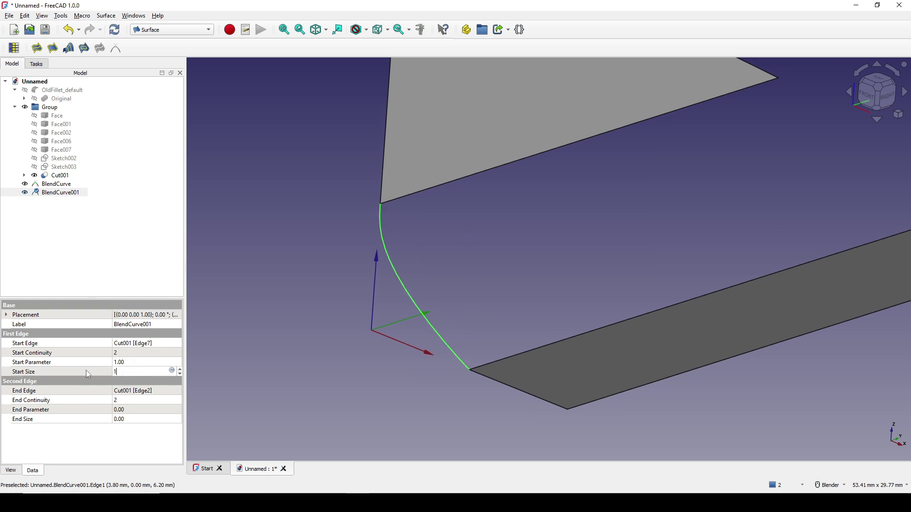
key("Return")
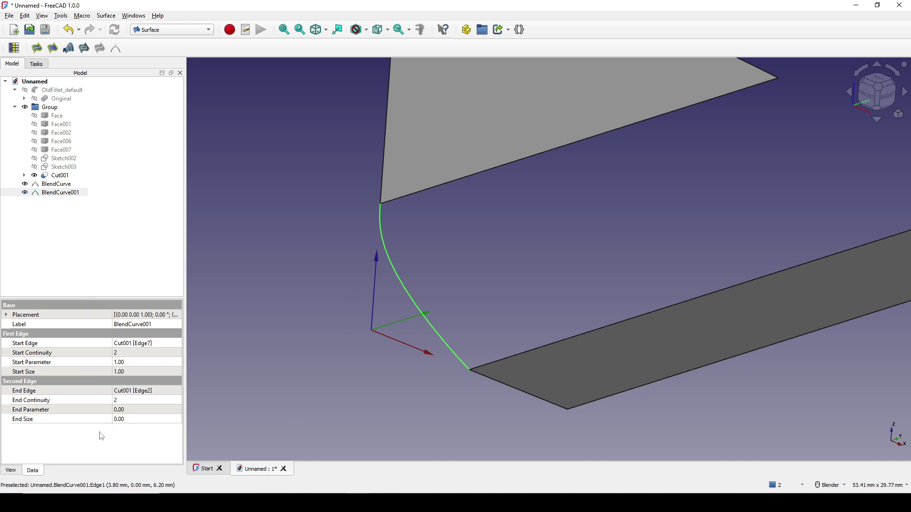
left_click(48, 420)
left_click(140, 419)
type("1")
key("Return")
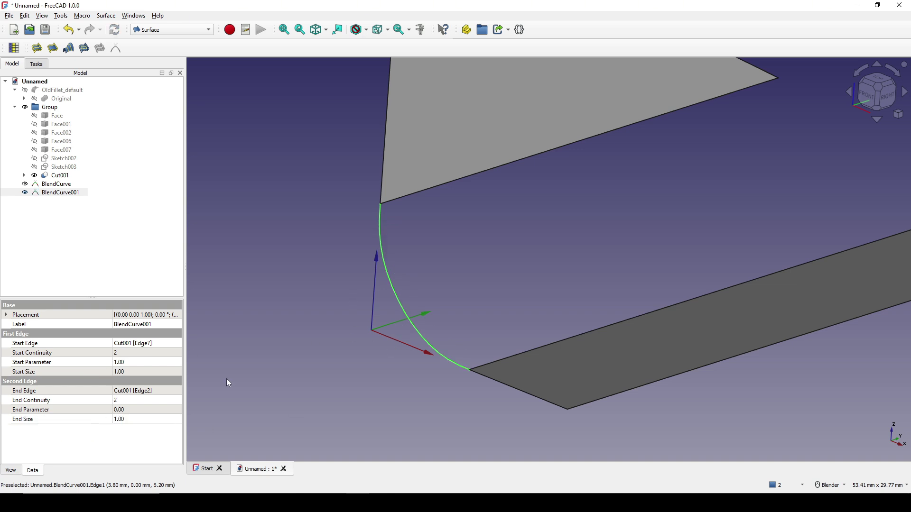
Deselect BlendCurve001 and switch to the Part workbench.
scroll(508, 333, "down", 2)
middle_click_drag(545, 328, 515, 410, "shift")
left_click(548, 366)
scroll(549, 369, "down", 3)
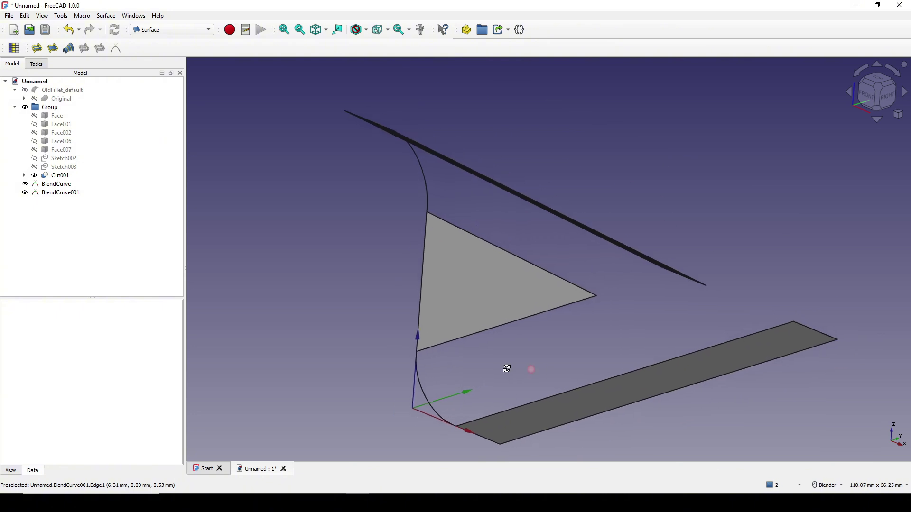
middle_click_drag(509, 368, 560, 349)
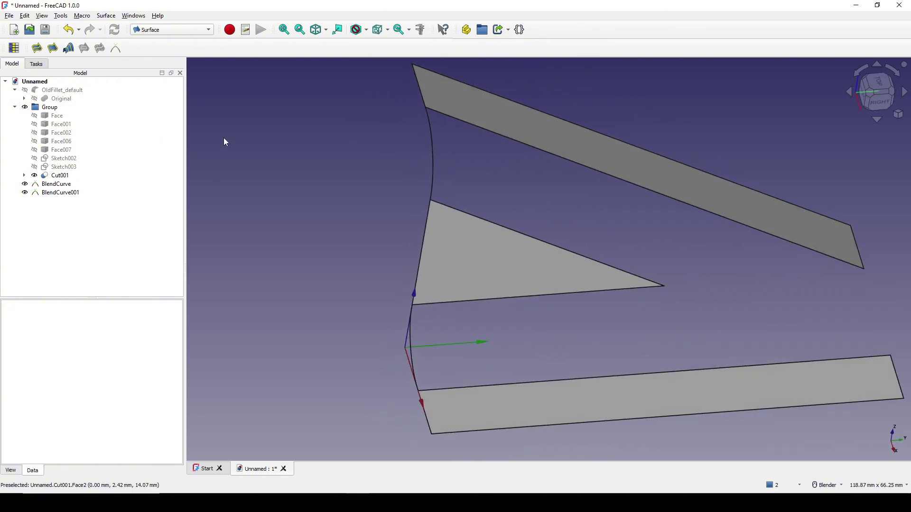
left_click(171, 32)
left_click(157, 11)
middle_click_drag(560, 271, 478, 275)
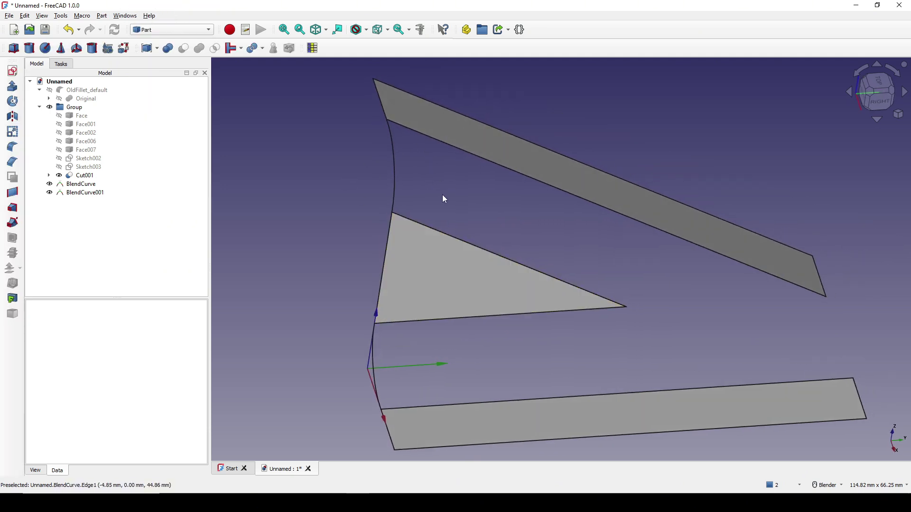
Sweep BlendCurve along the upper strip's long edge that faces the triangular face.
left_click(13, 222)
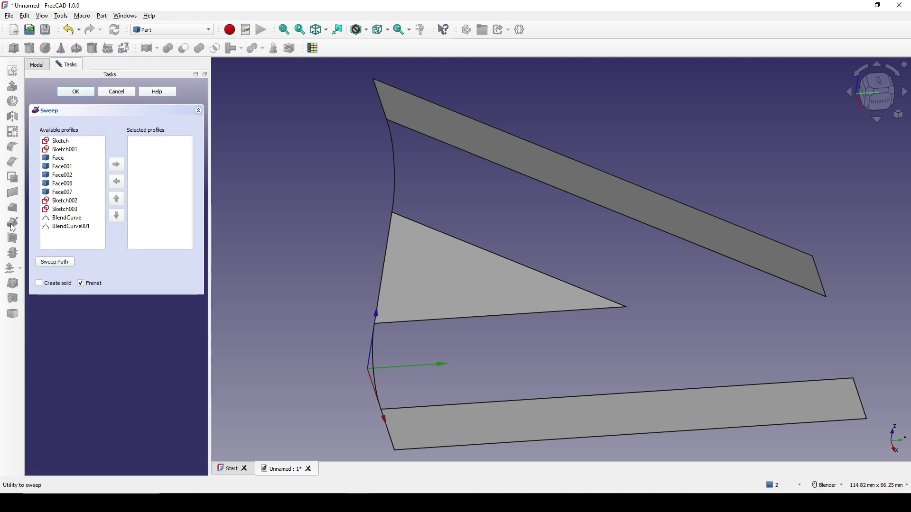
double_click(78, 219)
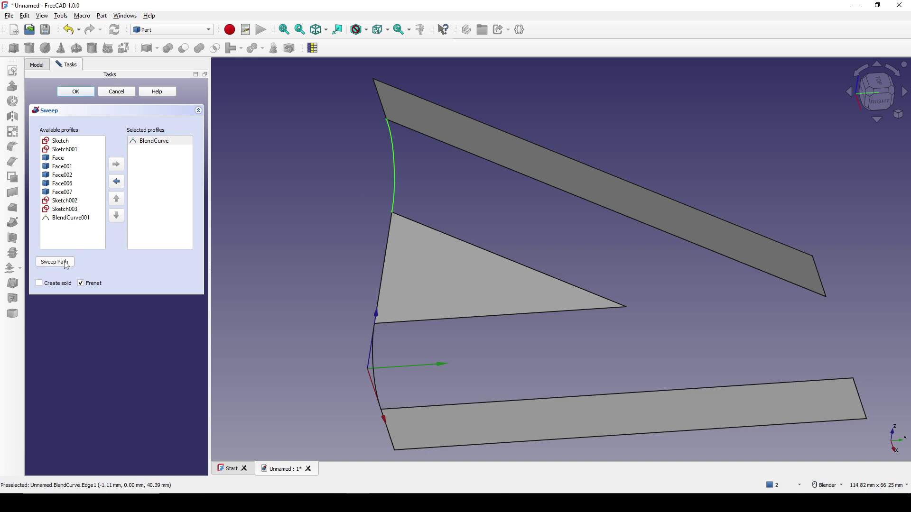
left_click(55, 262)
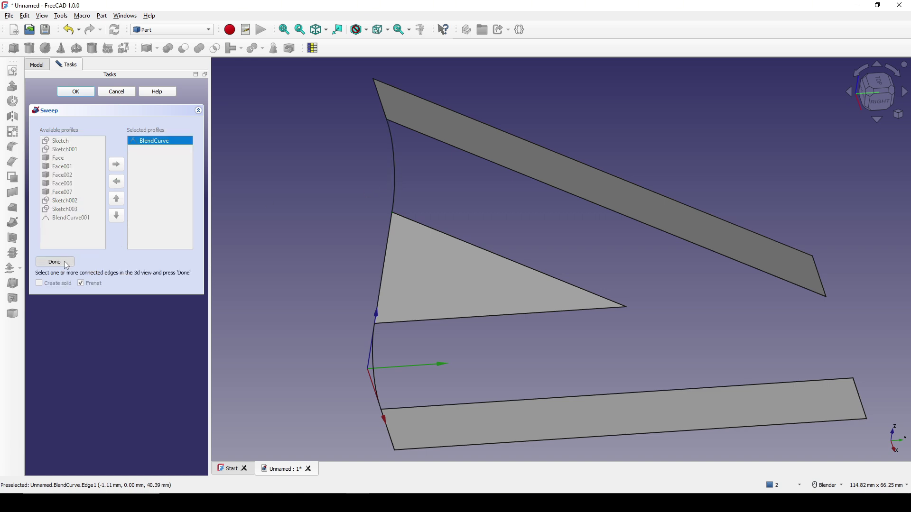
left_click(506, 170)
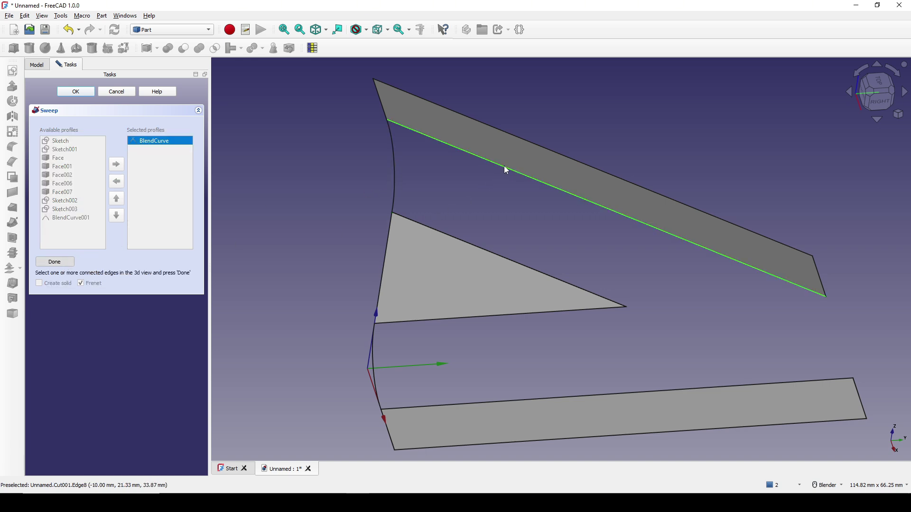
left_click(61, 263)
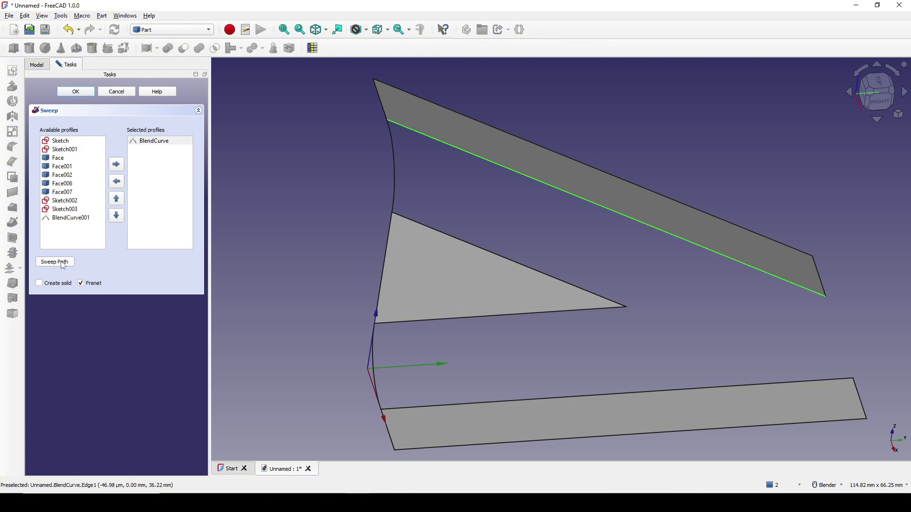
left_click(76, 92)
middle_click_drag(541, 282, 584, 206)
left_click(599, 330)
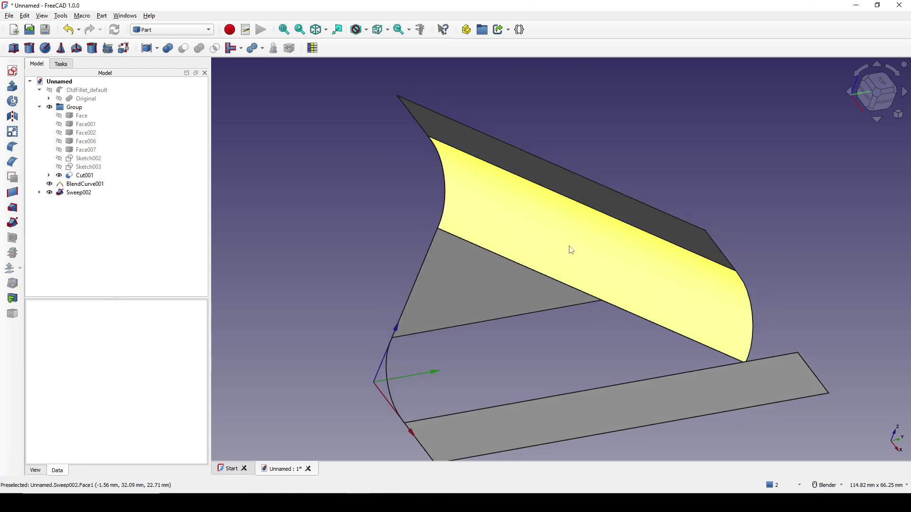
Sweep BlendCurve001 along the lower strip's long edge that faces the triangular face.
middle_click_drag(570, 251, 512, 282)
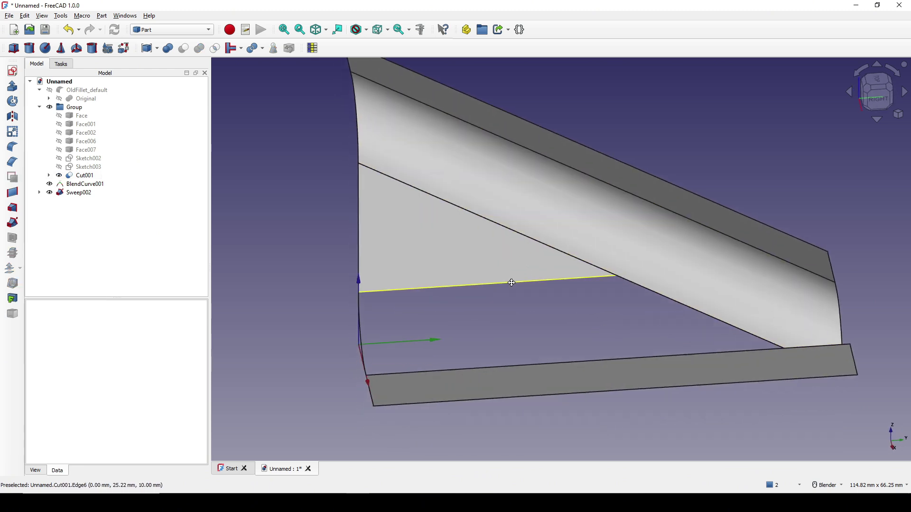
middle_click_drag(460, 328, 456, 363)
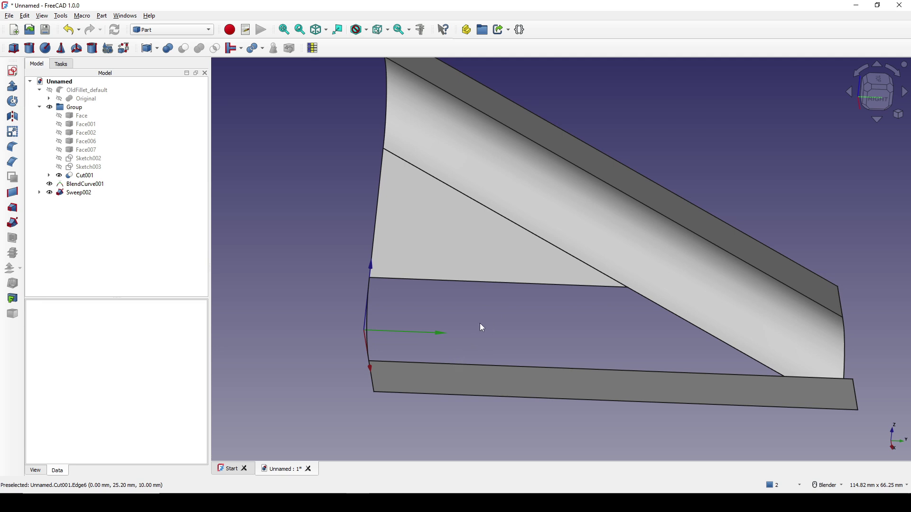
left_click(12, 223)
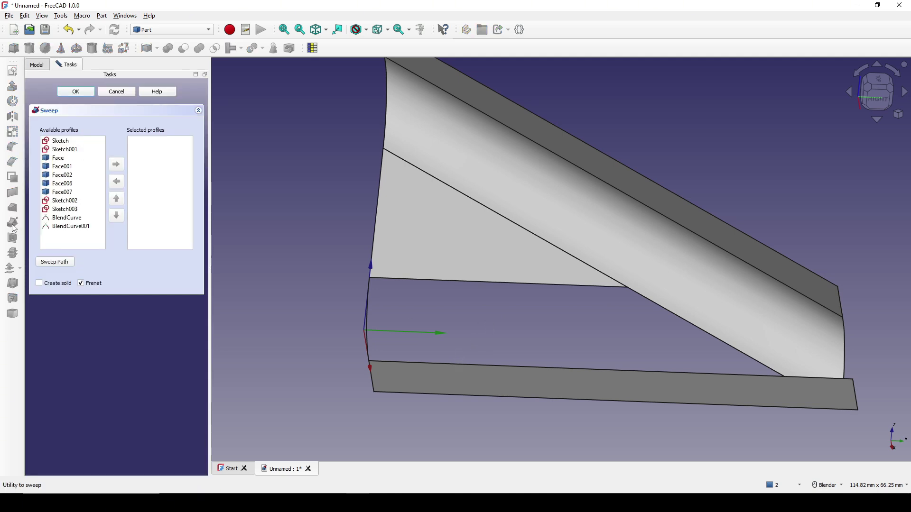
double_click(69, 227)
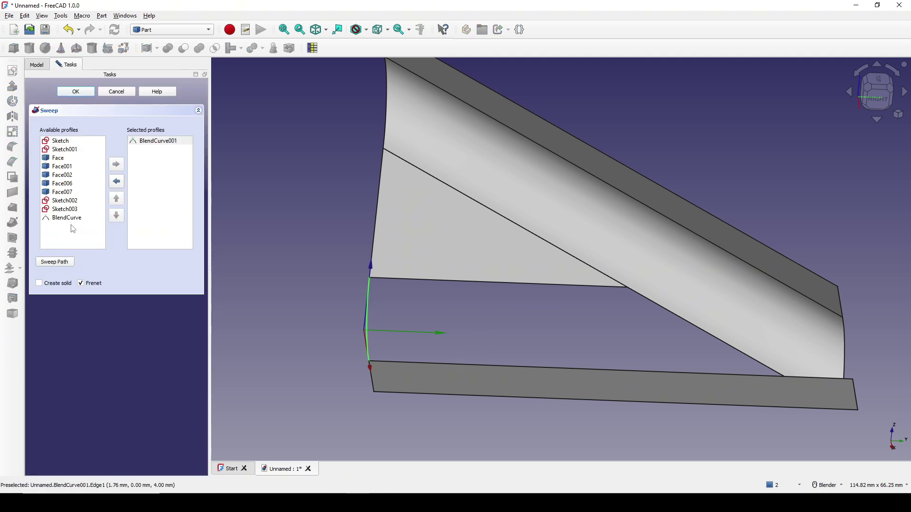
left_click(55, 263)
middle_click_drag(494, 289, 503, 365)
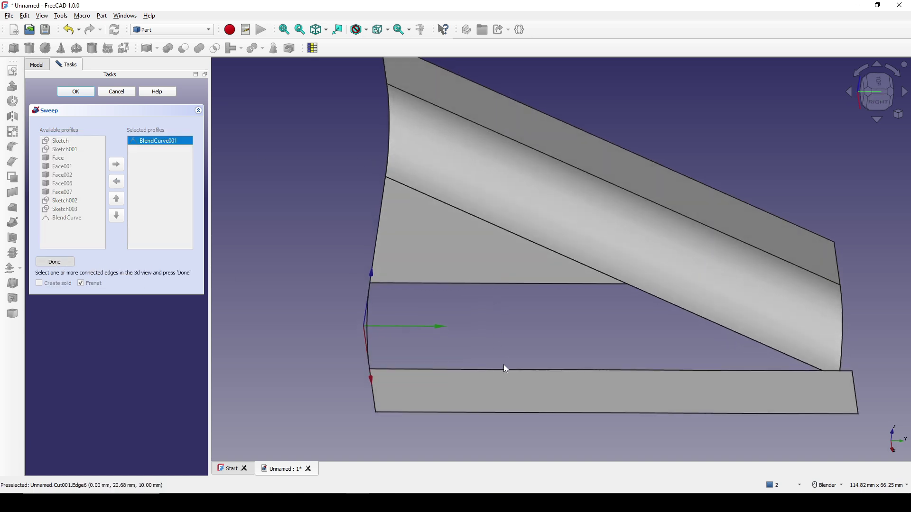
left_click(504, 368)
middle_click_drag(427, 352, 484, 341)
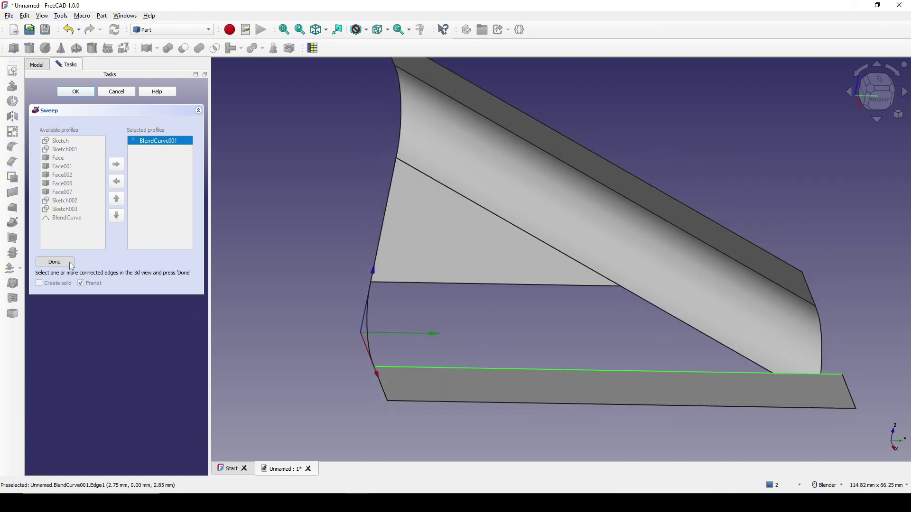
left_click(54, 262)
left_click(67, 93)
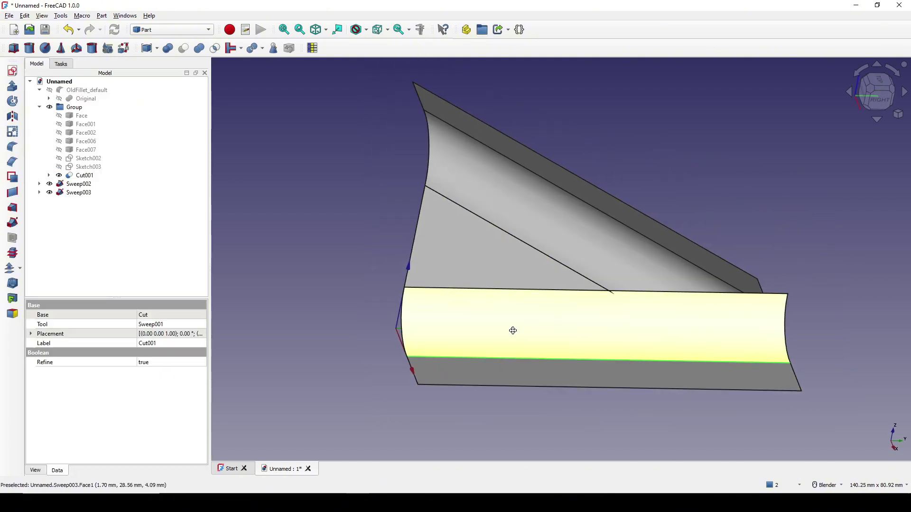
Combine Sweep002 and Sweep003 into a compound.
middle_click_drag(512, 329, 586, 223)
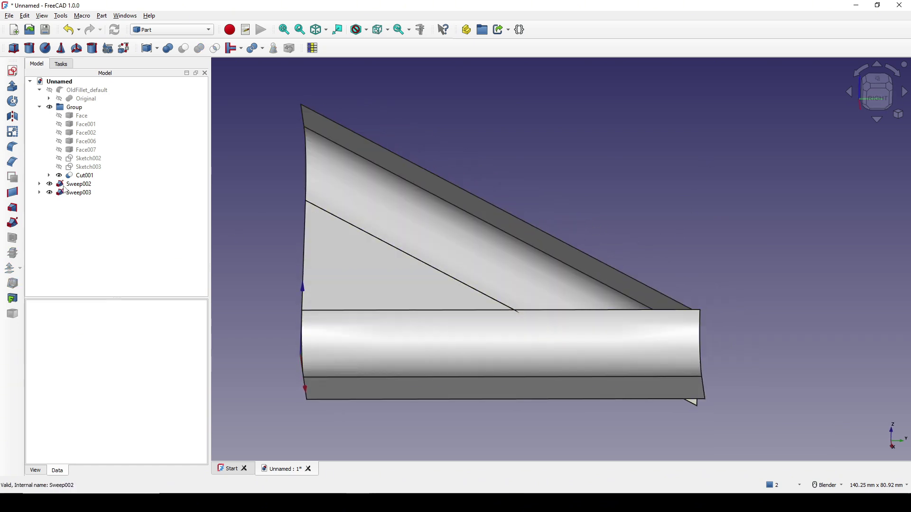
left_click(72, 184)
left_click(72, 192, "ctrl")
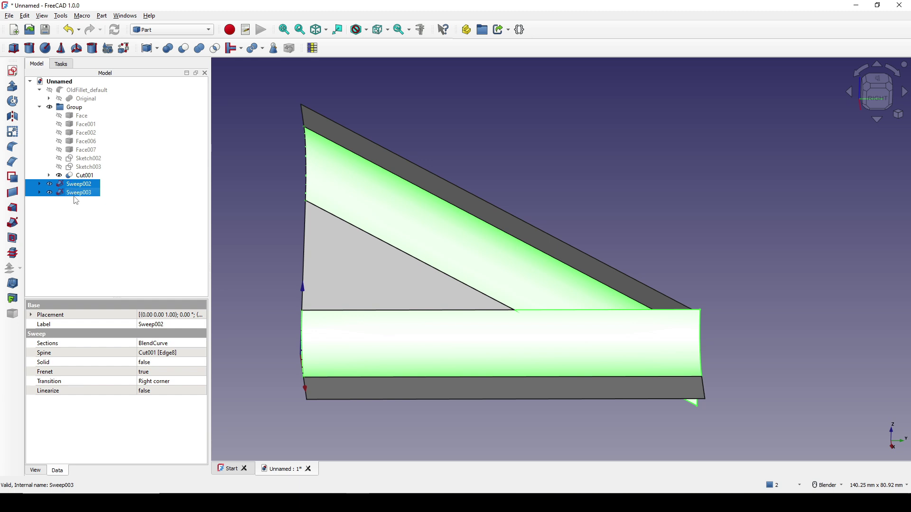
left_click(102, 16)
mouse_move(125, 226)
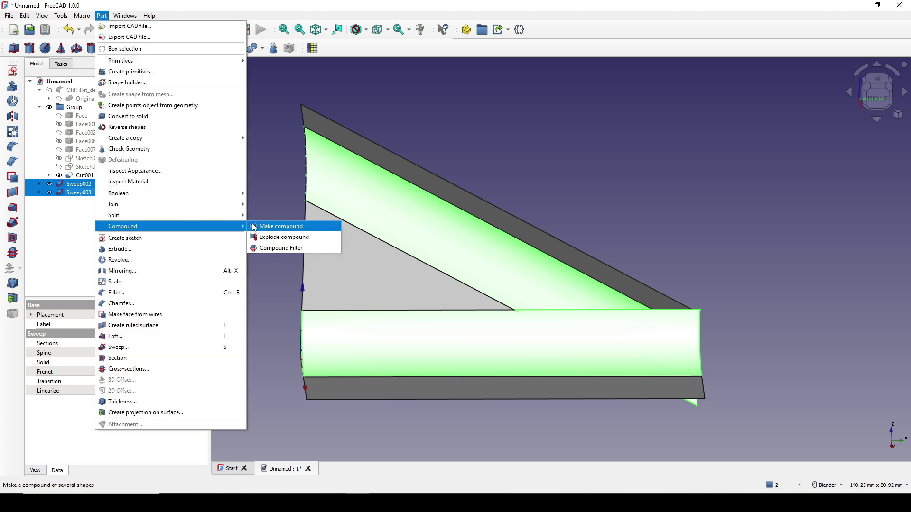
left_click(278, 227)
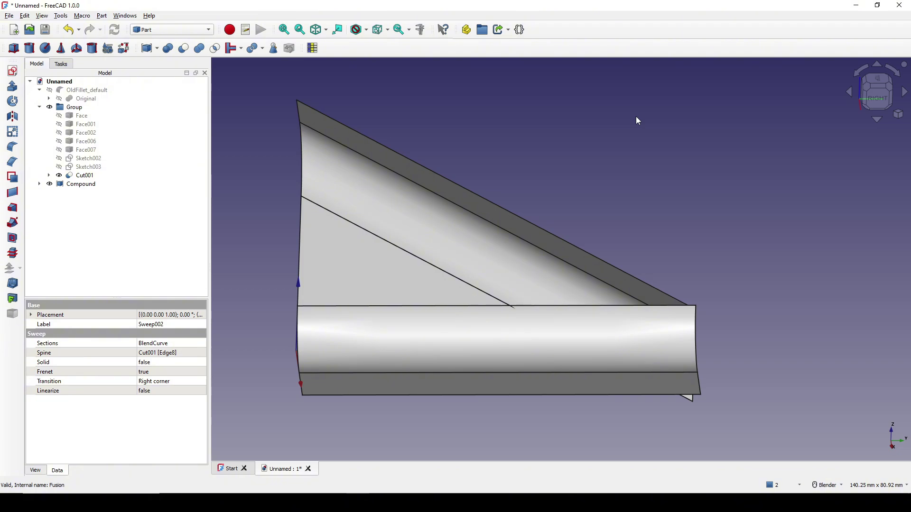
Mark the area where the two sweeps meet with a red rectangle and freehand strokes on a screen capture, and discard the capture.
key("F1")
left_click_drag(214, 59, 816, 448)
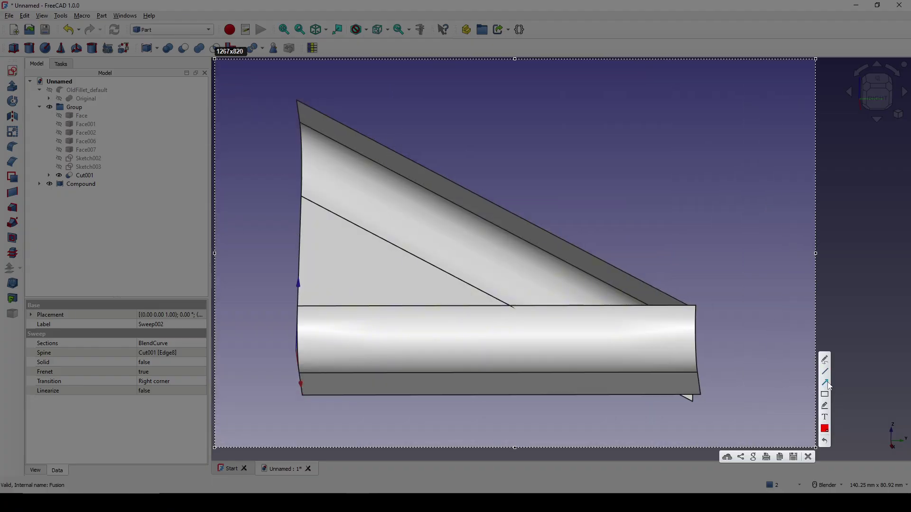
left_click(825, 394)
left_click_drag(508, 160, 762, 426)
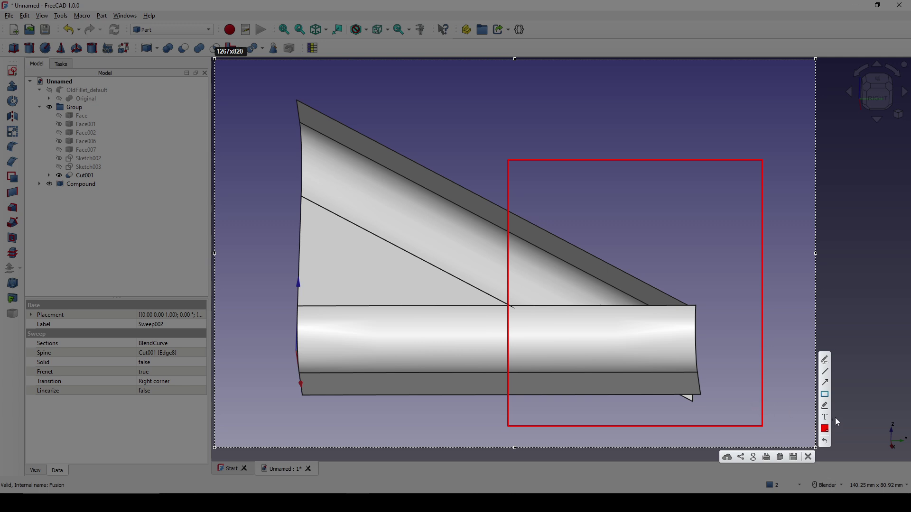
left_click_drag(542, 344, 612, 302)
left_click_drag(591, 338, 656, 319)
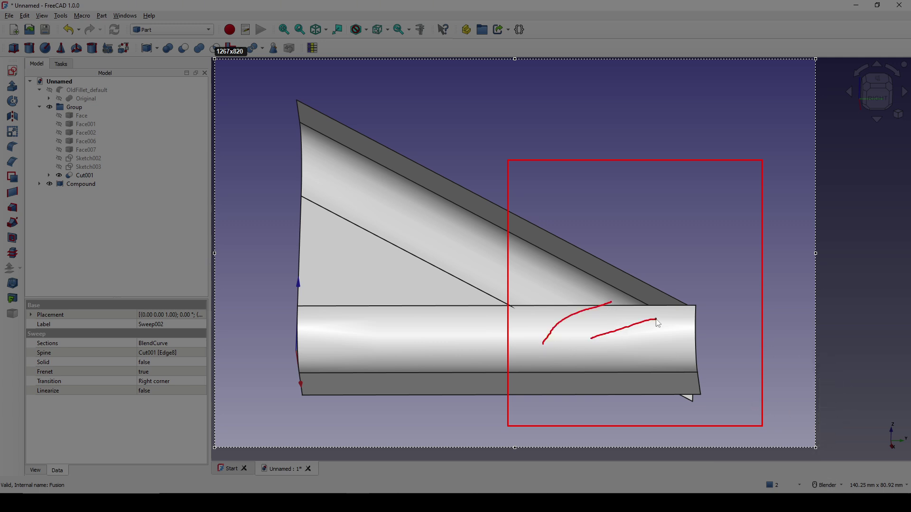
left_click(809, 457)
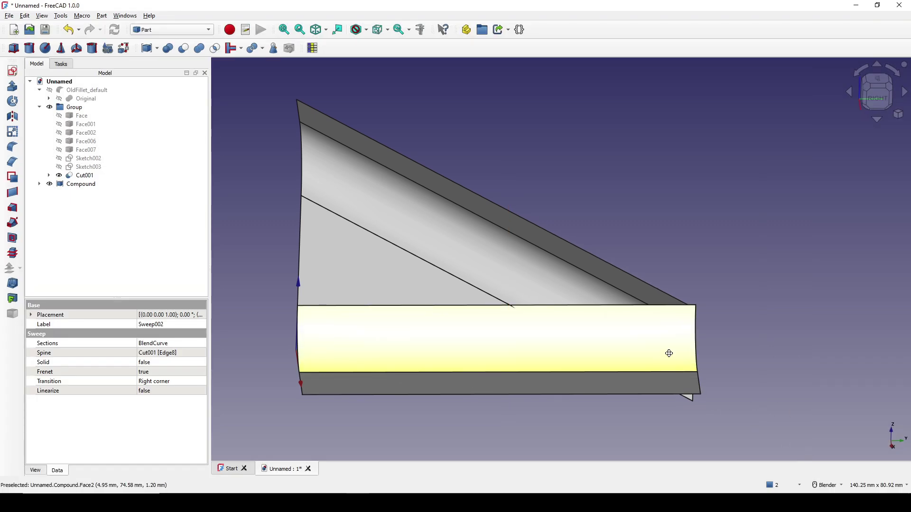
Create a sketch on the YZ plane and draw a rectangle enclosing the strips' far ends and the area where the sweeps meet.
middle_click_drag(668, 352, 667, 341, "shift")
left_click(733, 280)
middle_click_drag(733, 280, 723, 287, "shift")
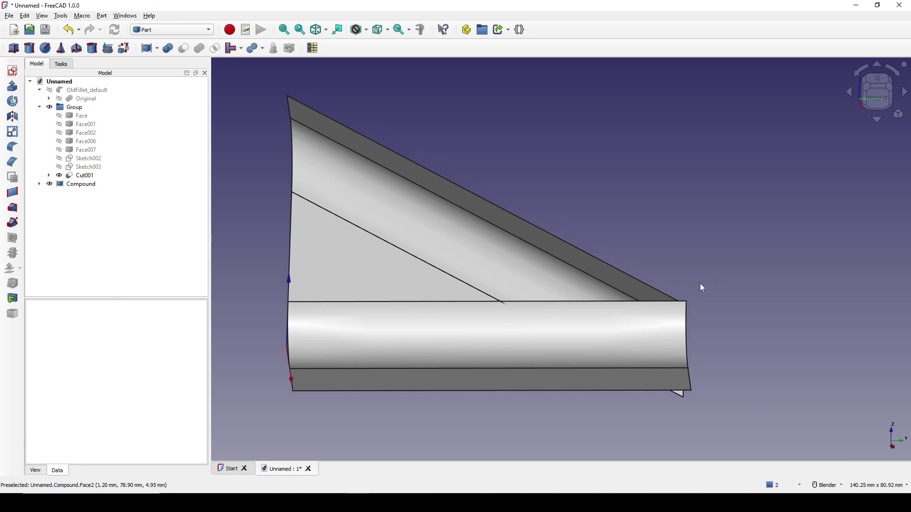
left_click(16, 72)
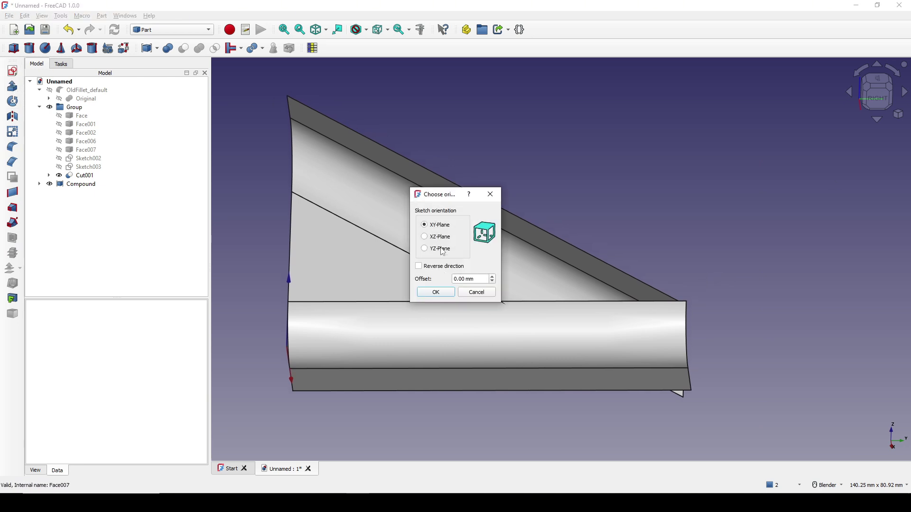
left_click(443, 250)
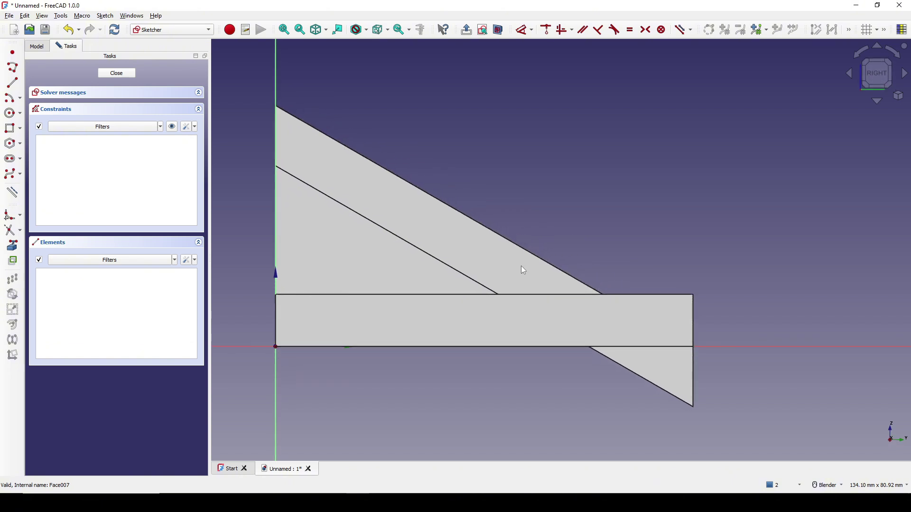
left_click(10, 128)
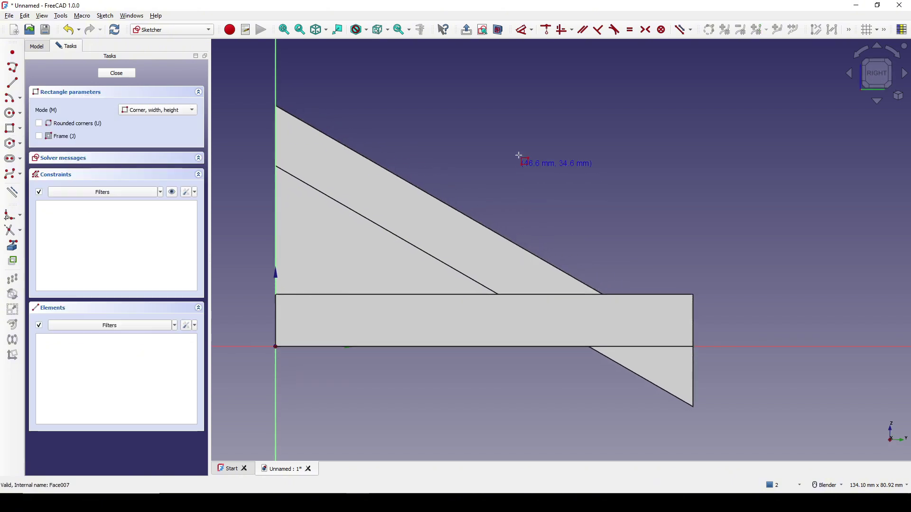
left_click(520, 144)
left_click(804, 439)
right_click(405, 362)
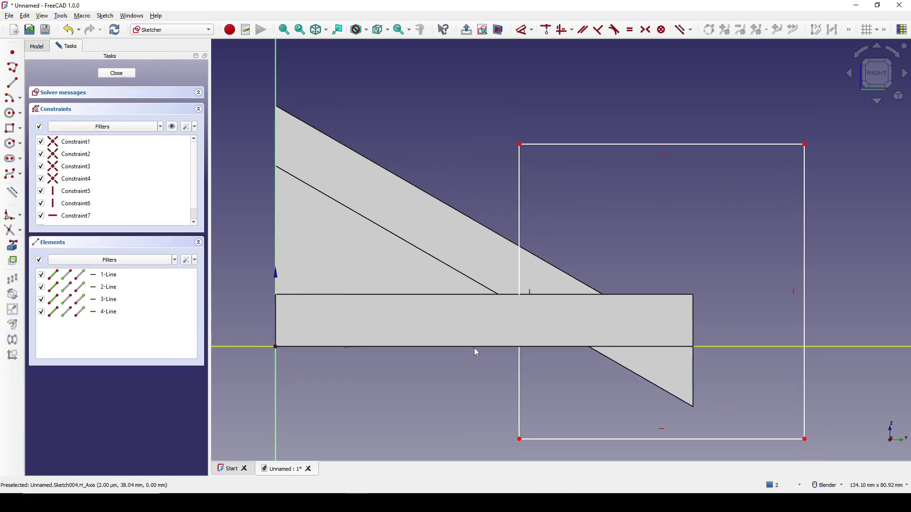
Reference the triangular face's slanted edge in the sketch, constrain the rectangle's near vertical side to its lower endpoint, and close the sketch.
middle_click_drag(350, 336, 360, 298, "shift")
left_click(12, 246)
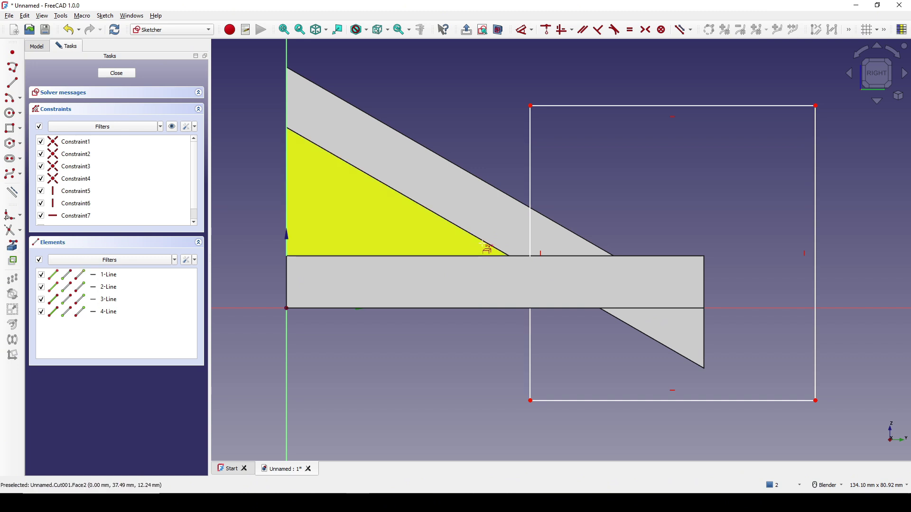
left_click(484, 242)
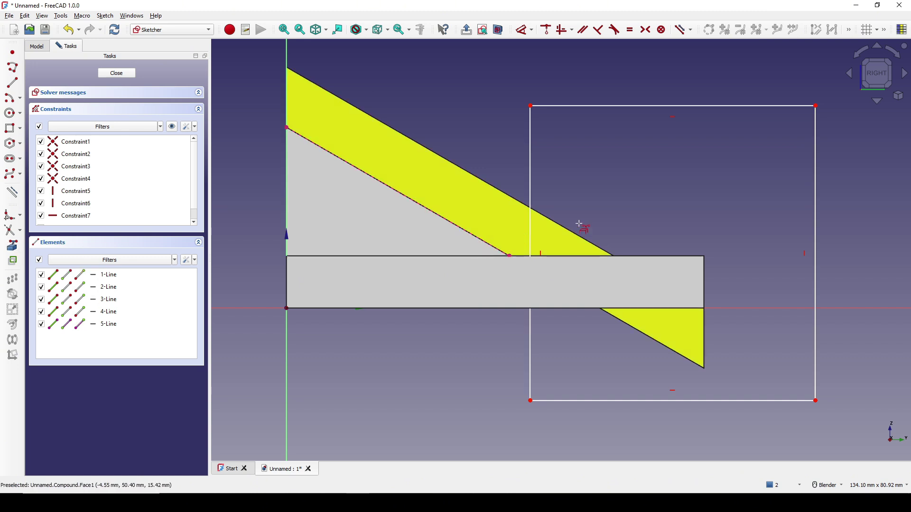
left_click(510, 255)
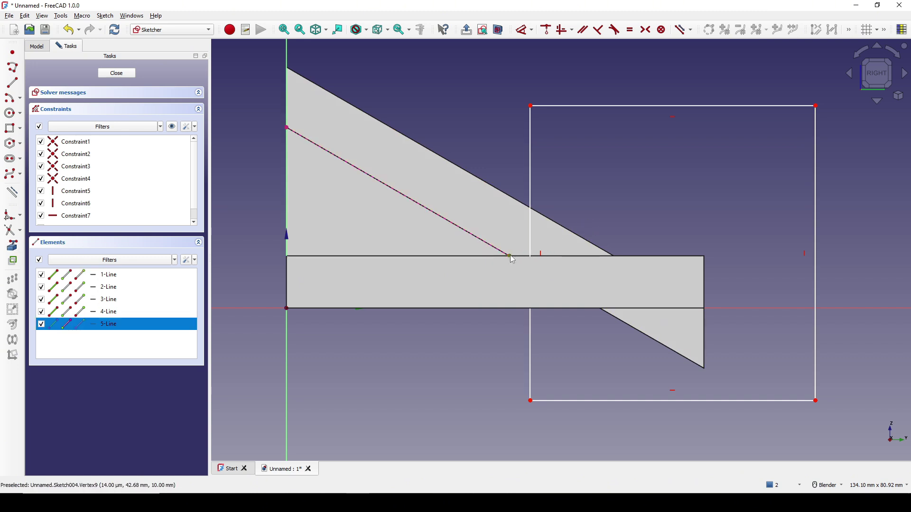
left_click(532, 235)
key("c")
middle_click_drag(589, 200, 592, 219, "shift")
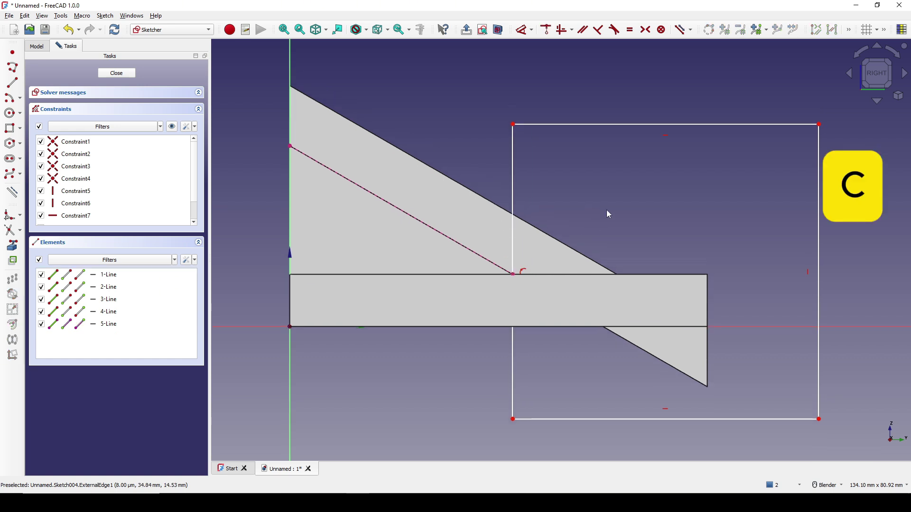
left_click(117, 73)
Extrude Sketch004 symmetrically by 40 mm along its normal as a solid.
scroll(576, 296, "down", 1)
middle_click_drag(575, 297, 569, 335)
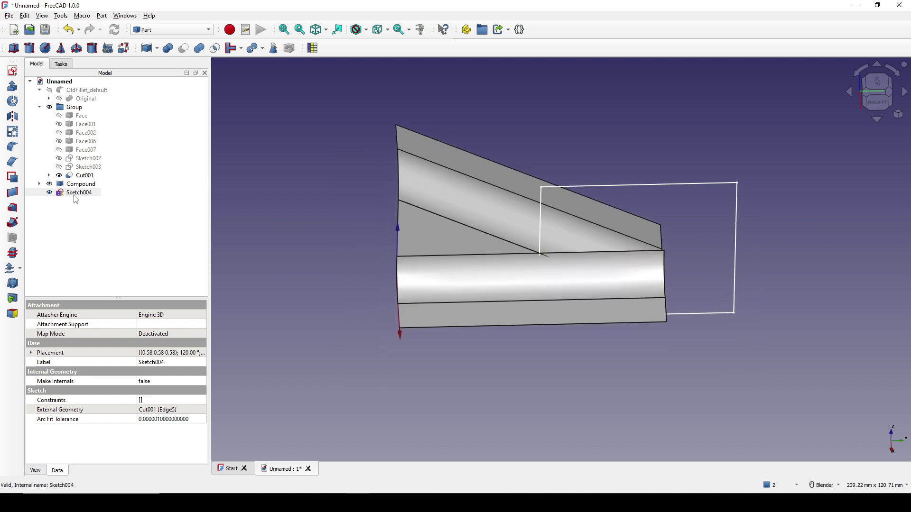
left_click(76, 196)
left_click(12, 86)
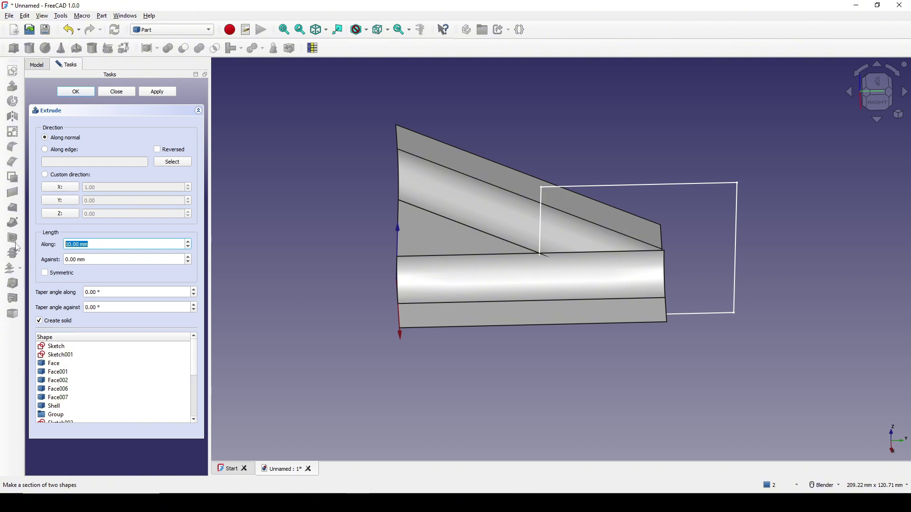
type("40")
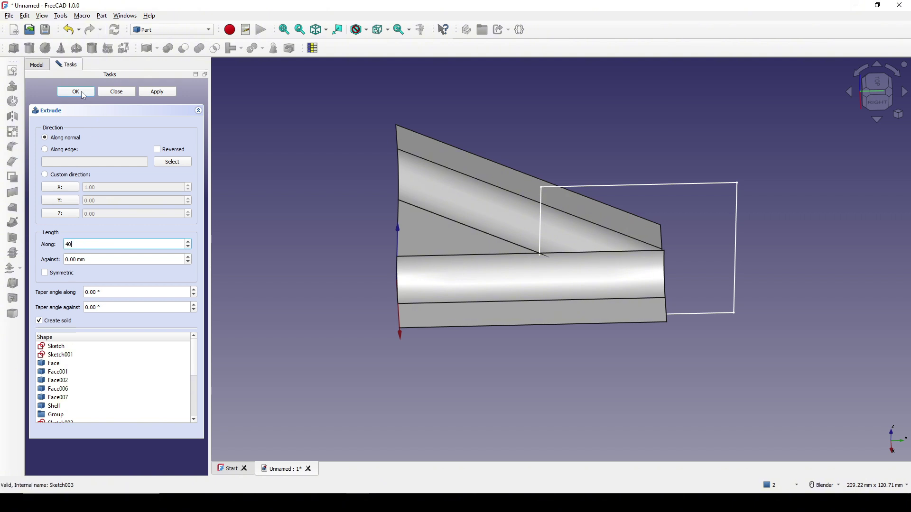
left_click(56, 275)
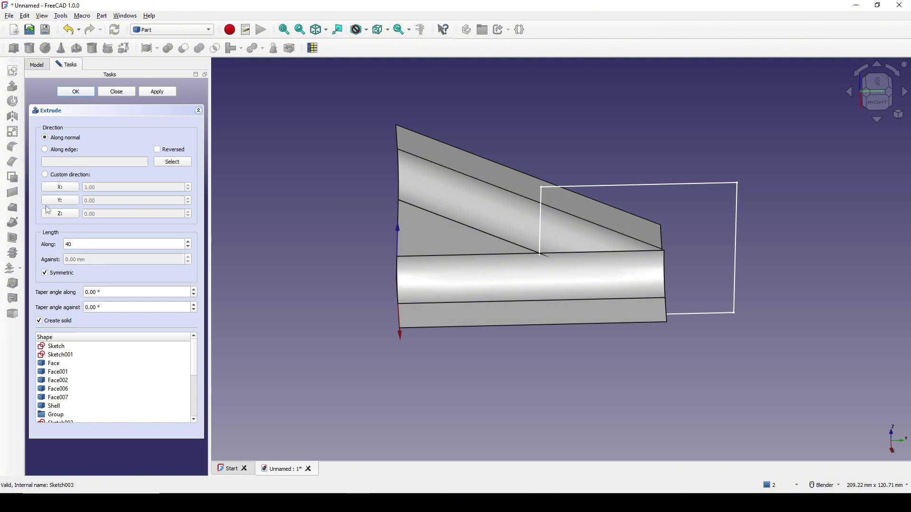
left_click(77, 93)
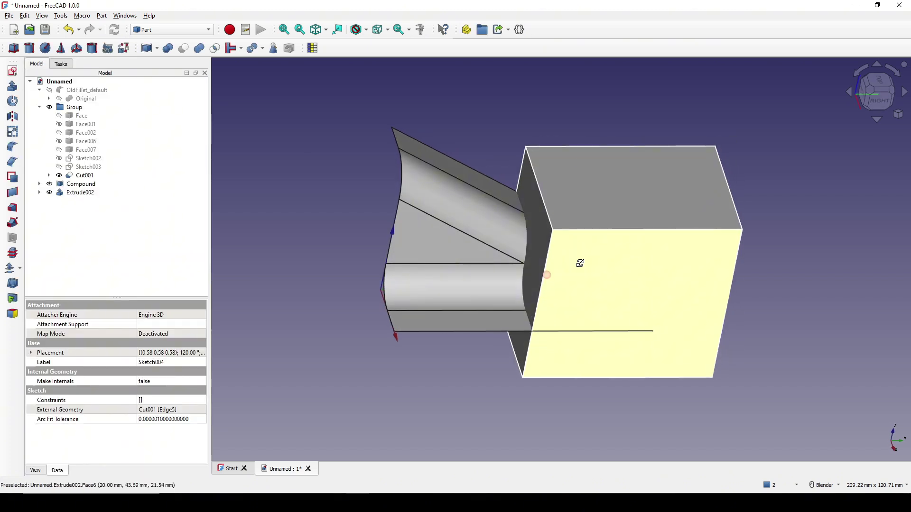
Cut the extruded block Extrude002 from the compound of the two sweeps.
scroll(541, 285, "up", 2)
left_click(495, 295)
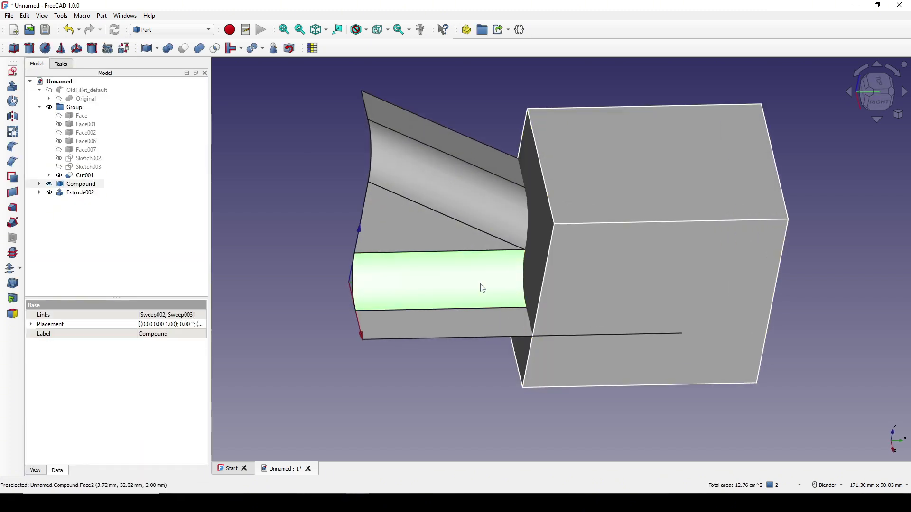
left_click(622, 280, "ctrl")
middle_click_drag(592, 309, 572, 278)
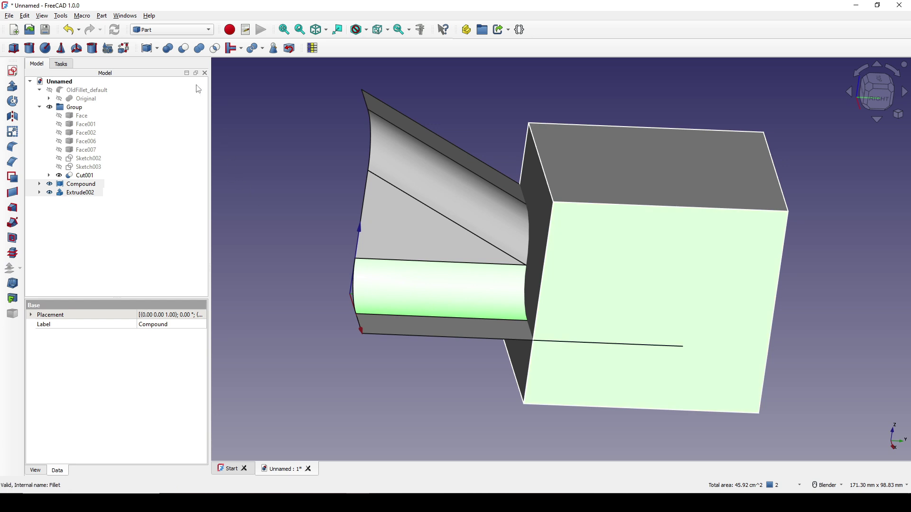
left_click(184, 48)
middle_click_drag(614, 322, 487, 335)
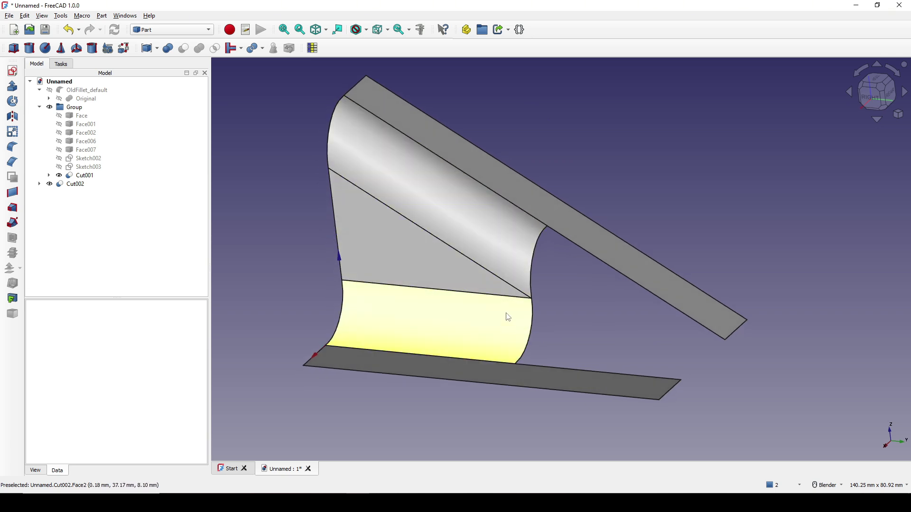
mouse_move(484, 340)
middle_mouse_down()
mouse_move(565, 336)
mouse_move(596, 319)
mouse_move(539, 320)
mouse_move(556, 318)
mouse_move(592, 340)
mouse_move(485, 336)
mouse_move(496, 341)
middle_mouse_up()
scroll(592, 340, "up", 1)
scroll(526, 345, "up", 1)
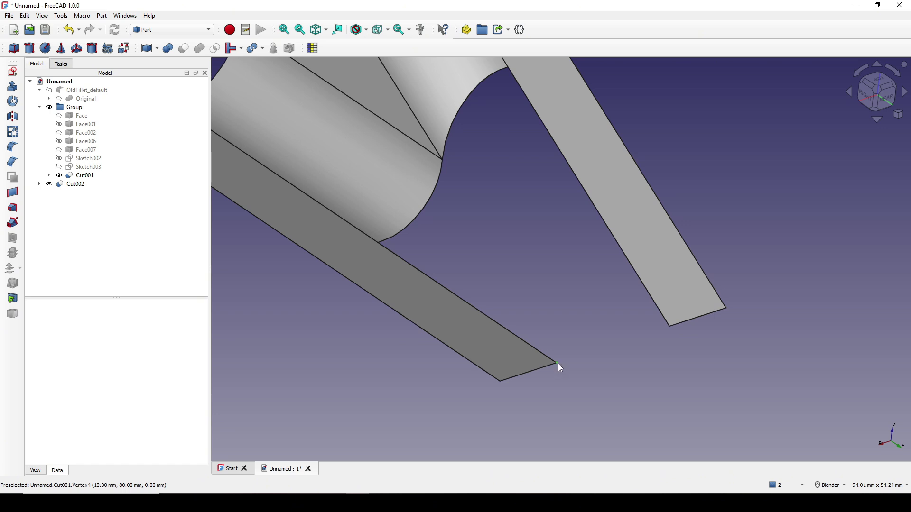
left_click(558, 364)
left_click(670, 326, "ctrl")
scroll(609, 369, "down", 4)
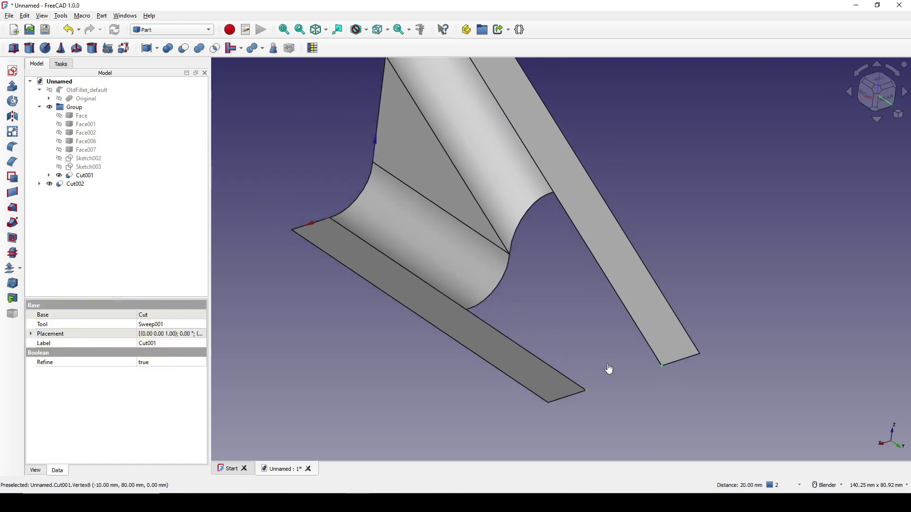
left_click(609, 368)
In the Curves workbench, create a line joining the facing inner corners at the far ends of the two strips.
left_click(158, 31)
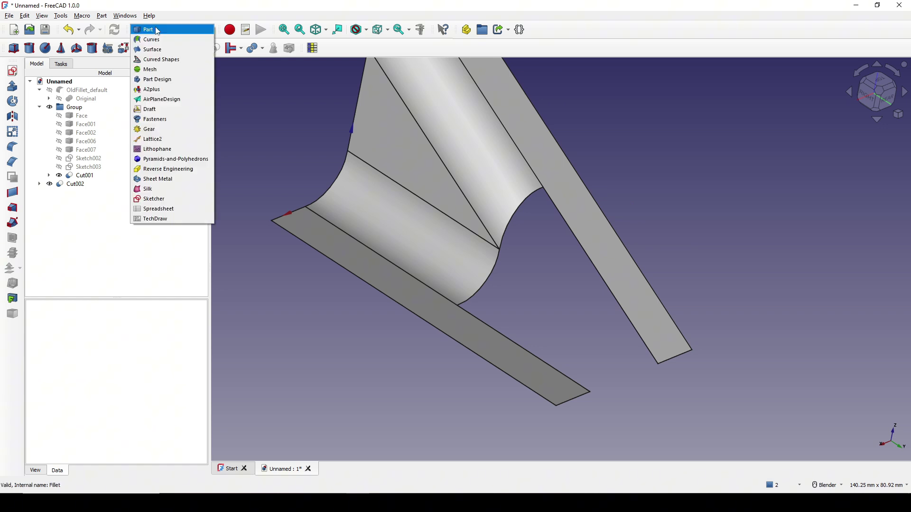
left_click(156, 39)
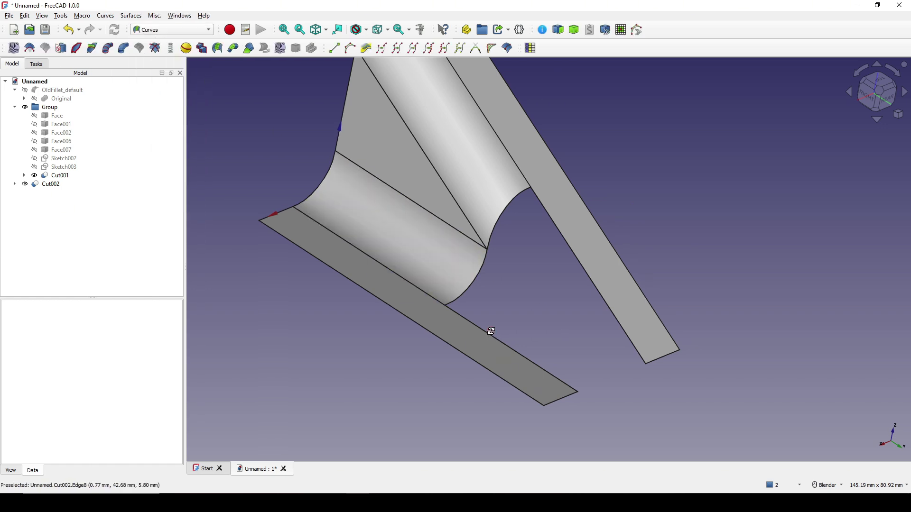
middle_click_drag(500, 341, 569, 400)
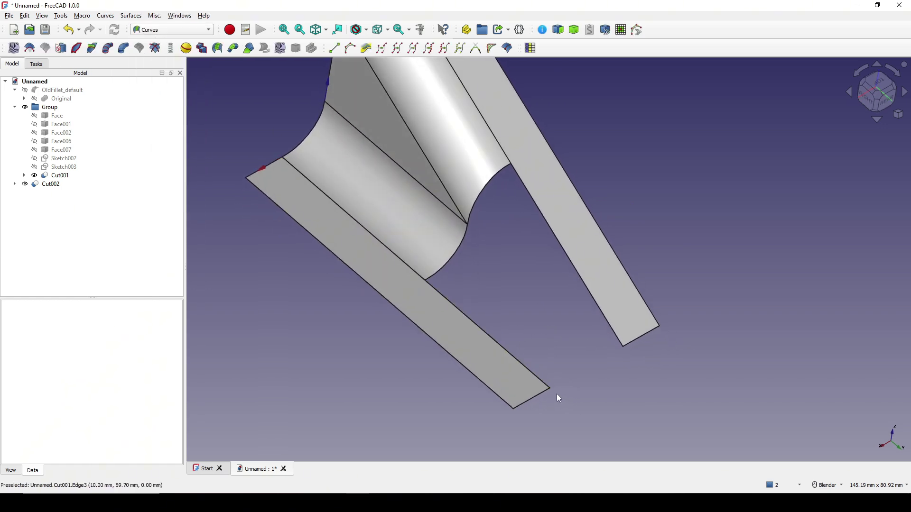
left_click(550, 388)
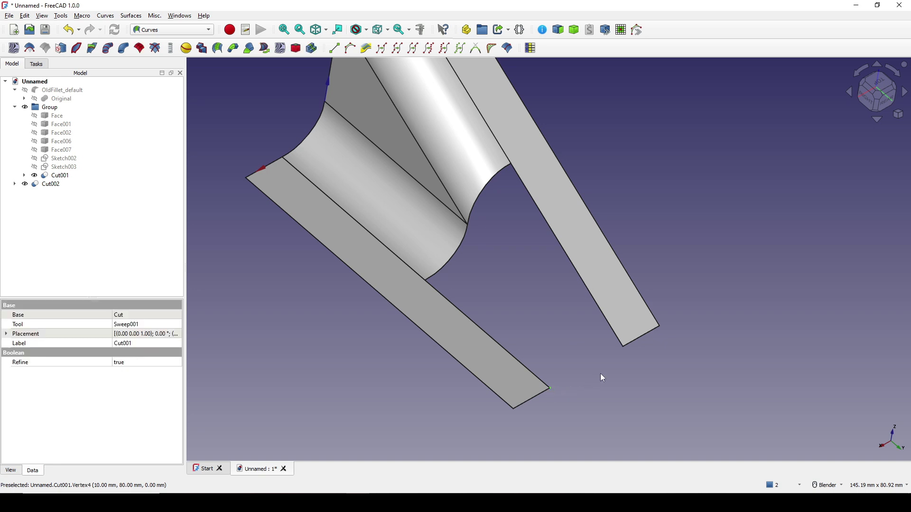
left_click(622, 347)
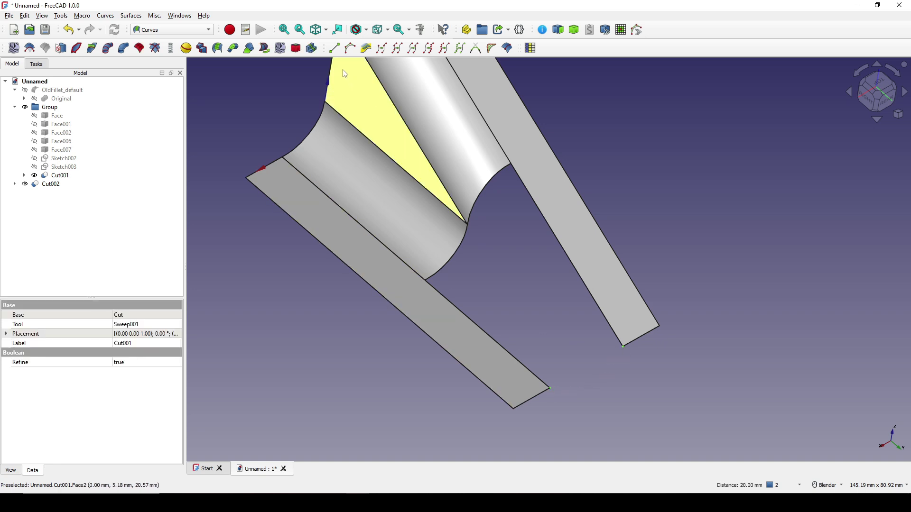
left_click(334, 49)
middle_click_drag(494, 441, 622, 388)
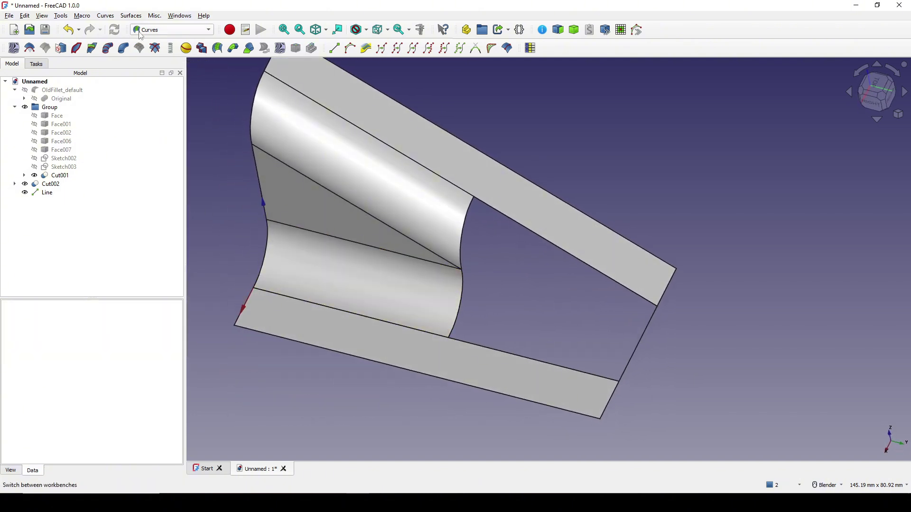
left_click(149, 31)
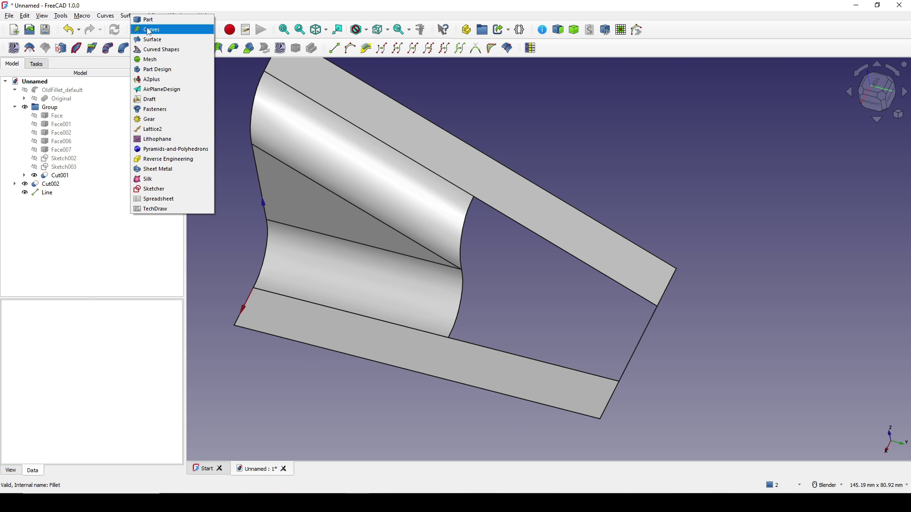
left_click(182, 42)
middle_click_drag(372, 259, 349, 257)
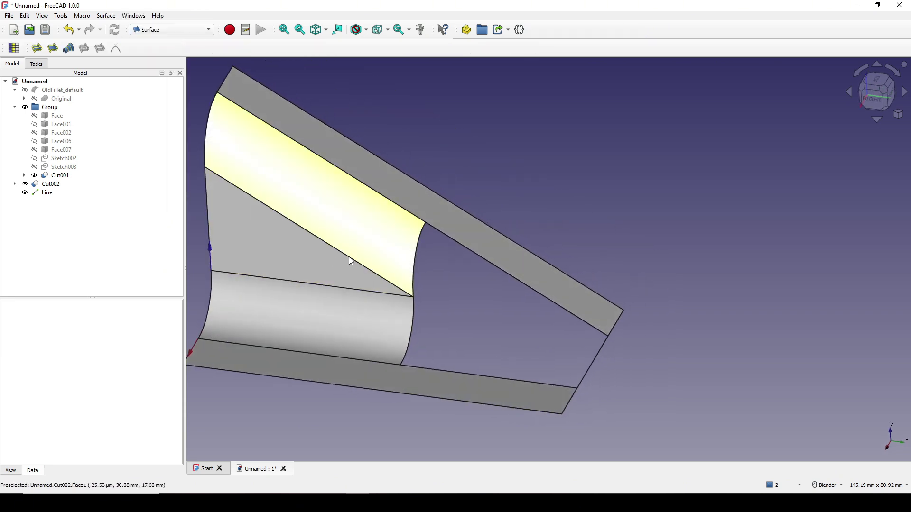
left_click(37, 48)
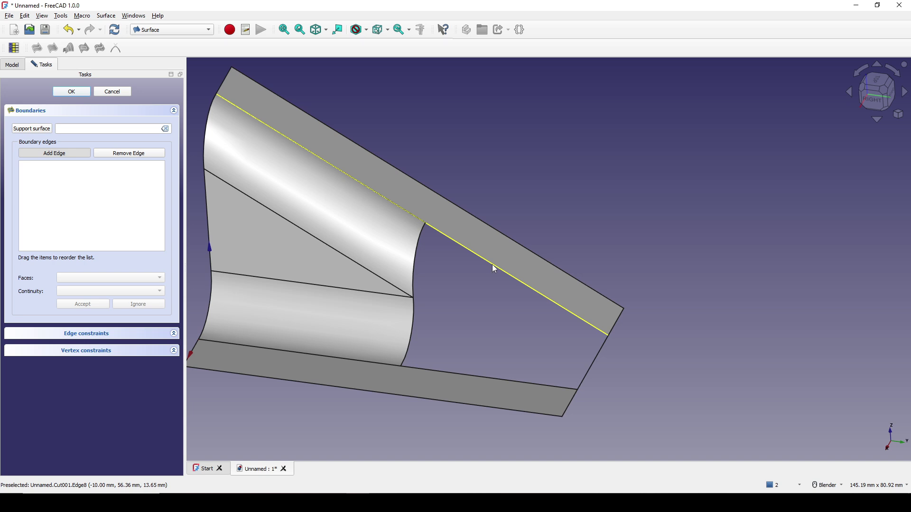
Mark the open stretch of the upper strip's inner edge in red on a screen capture, discard the capture and cancel the filling surface.
key("Print")
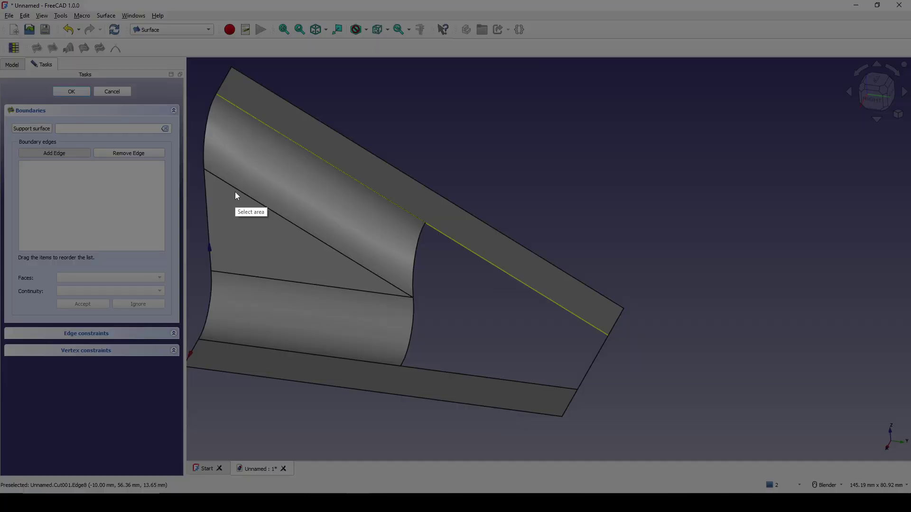
left_click_drag(181, 78, 712, 471)
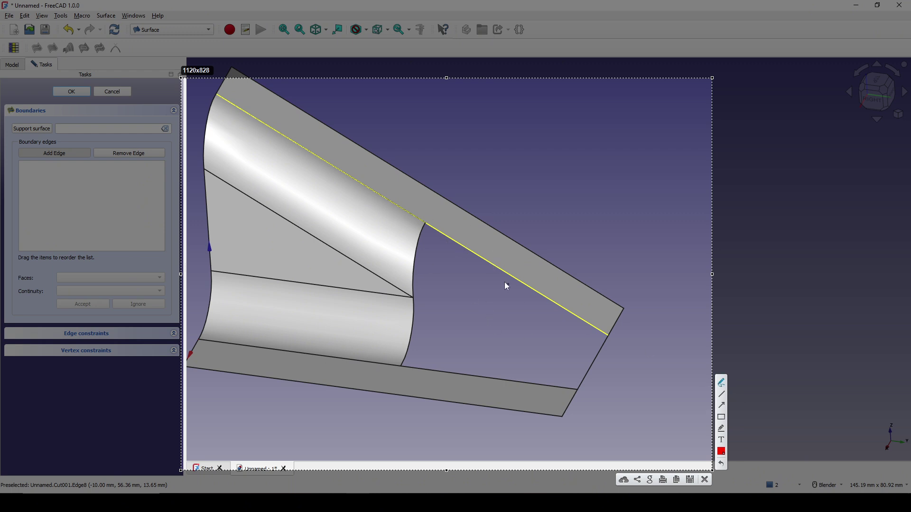
left_click_drag(424, 224, 426, 224)
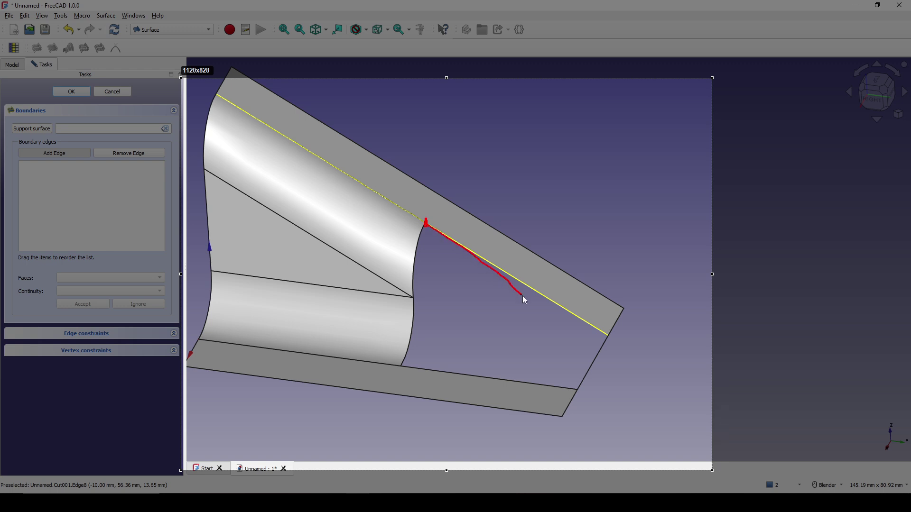
left_click_drag(600, 334, 609, 339)
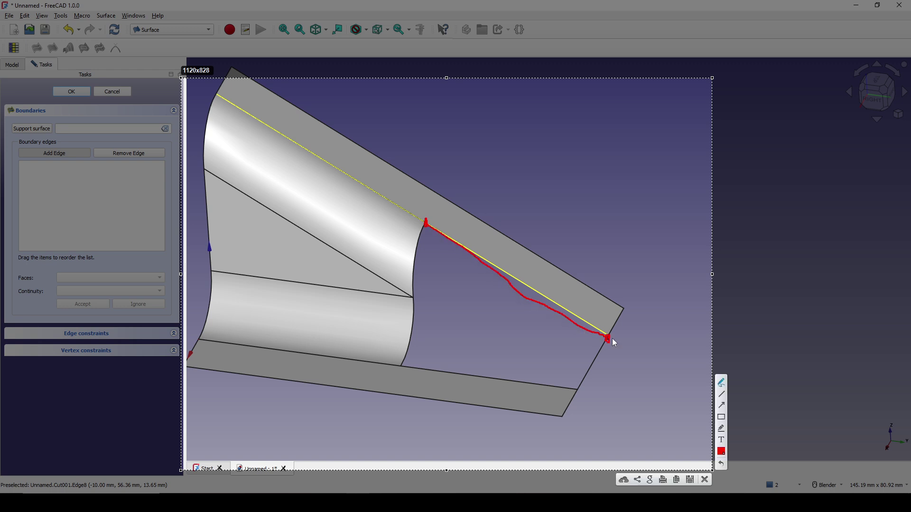
left_click(705, 480)
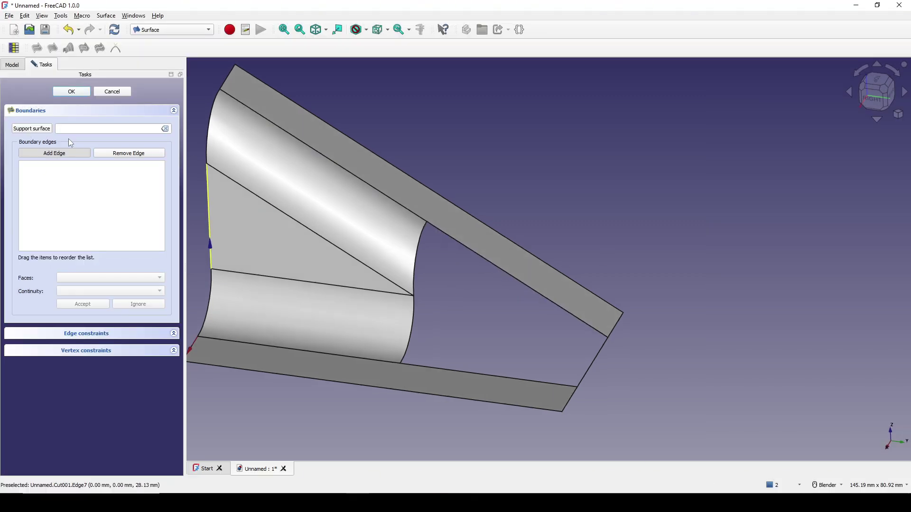
left_click(122, 93)
Switch to the Part workbench.
scroll(490, 295, "down", 2)
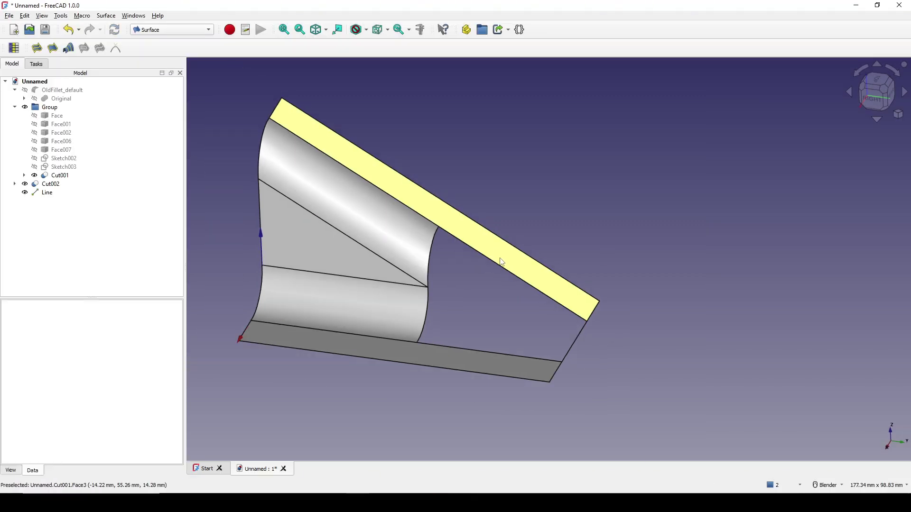
left_click(171, 29)
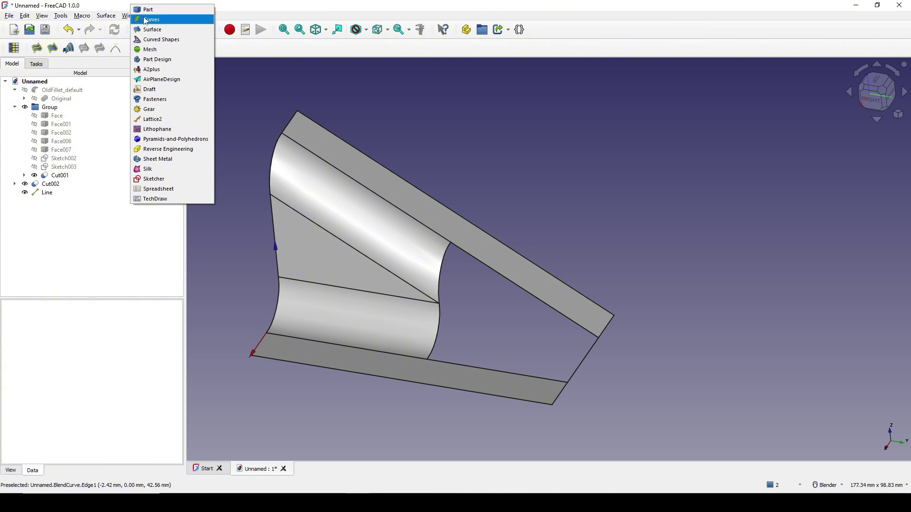
left_click(156, 10)
middle_click_drag(524, 294, 489, 307)
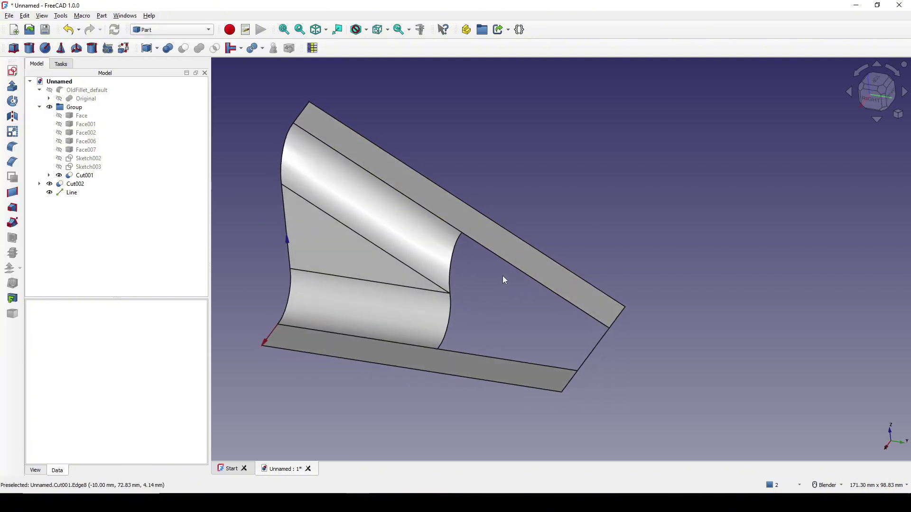
Toggle the visibility of Cut001 and then Cut002 to examine which faces belong to each object.
left_click(513, 252)
key("space")
key("space")
key("space")
key("space")
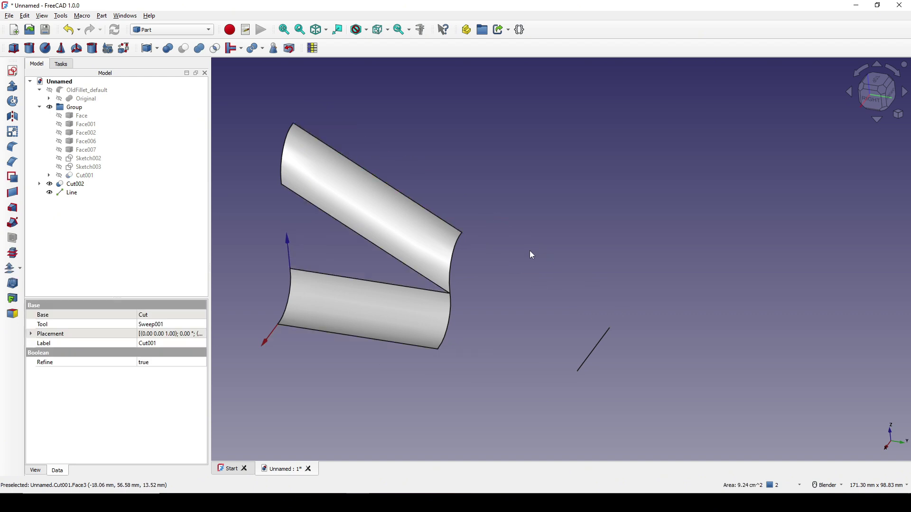
key("space")
key("space")
key("space")
key("space")
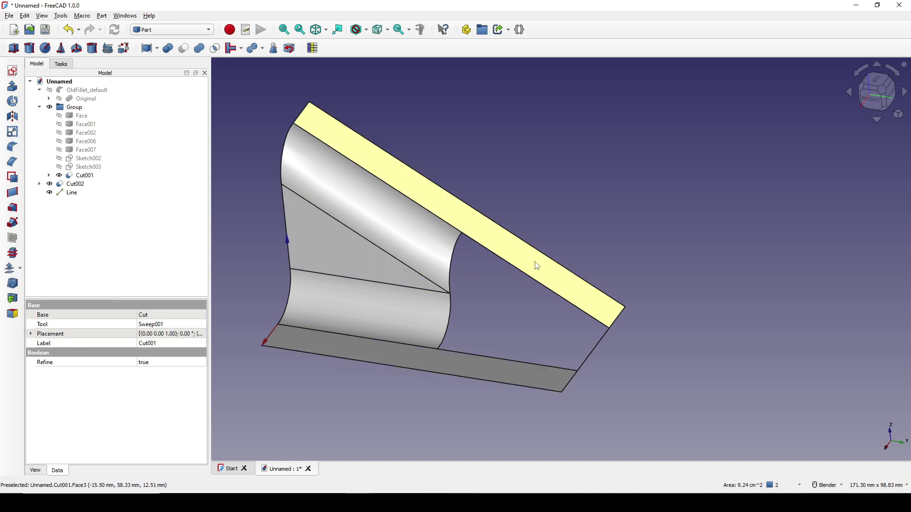
key("space")
key("space")
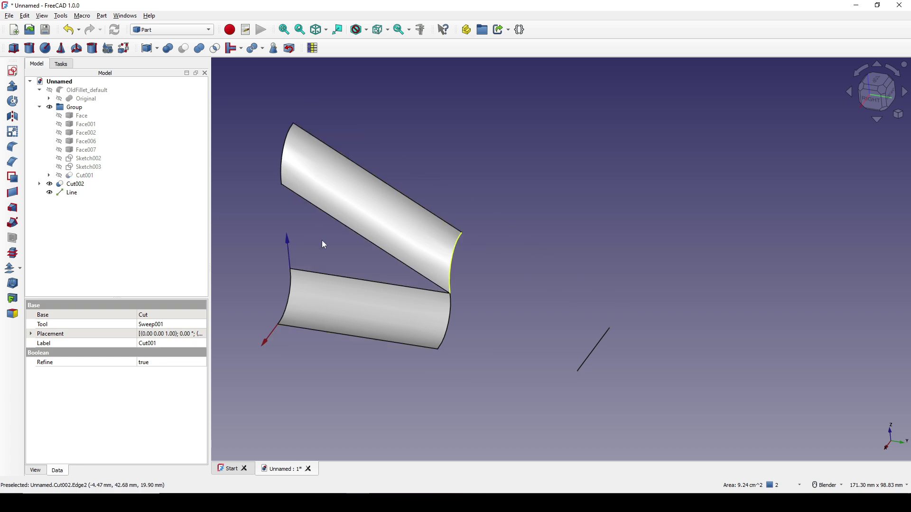
left_click(442, 250)
key("space")
key("space")
key("space")
key("space")
key("space")
key("space")
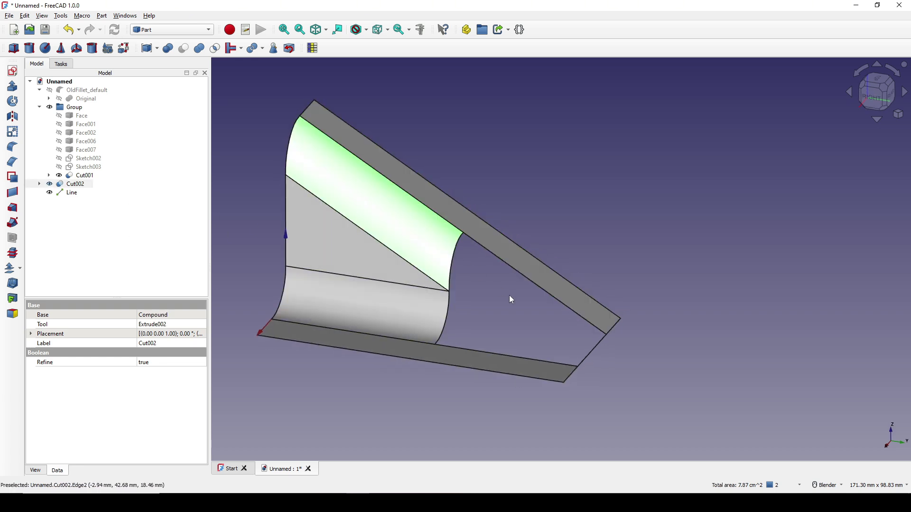
Slice Cut001 with the trimmed sweeps Cut002 using Slice to compound.
middle_click_drag(497, 301, 457, 297)
left_click(487, 300)
left_click(495, 249)
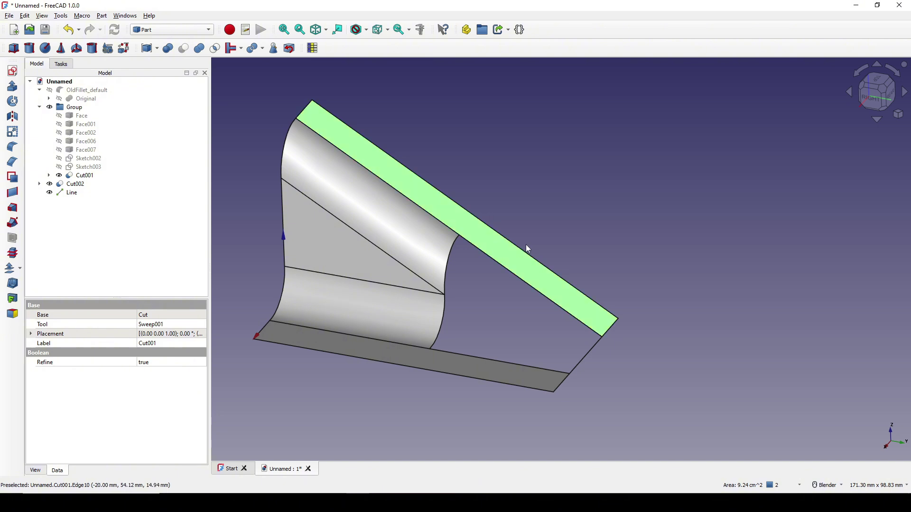
left_click(428, 248, "ctrl")
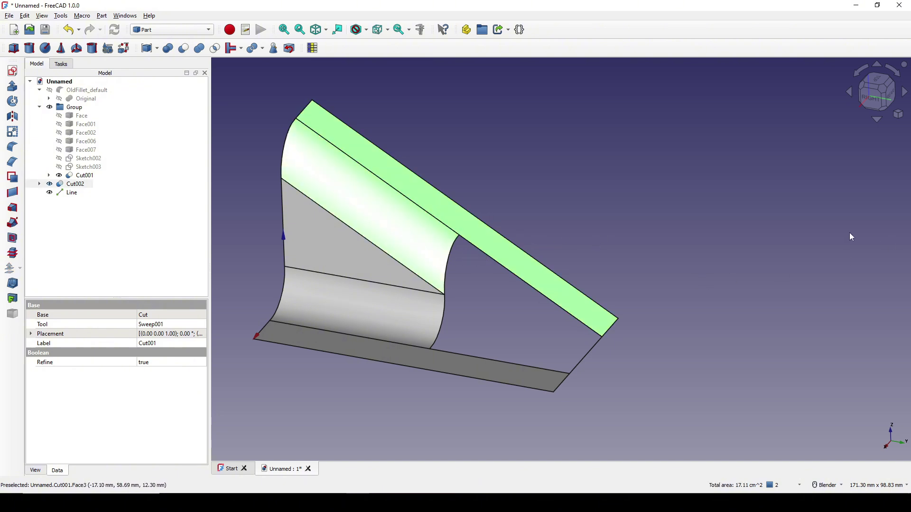
left_click(102, 16)
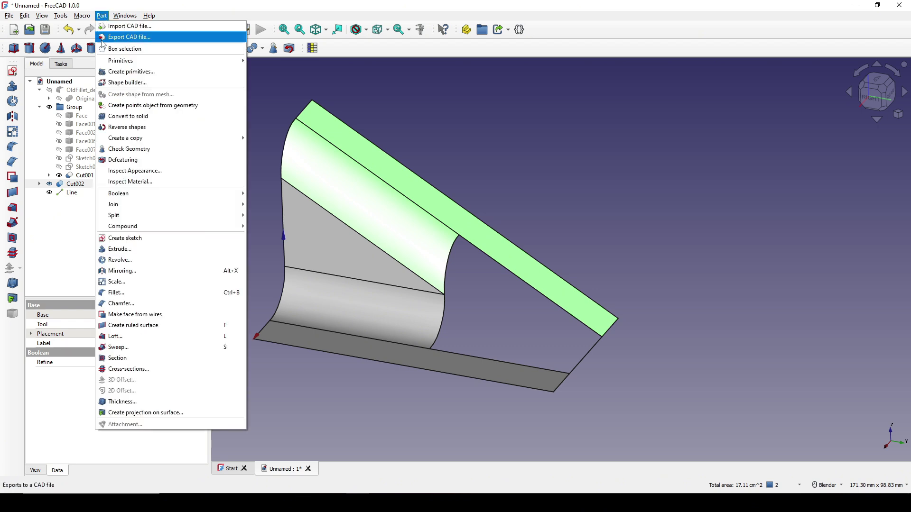
mouse_move(118, 217)
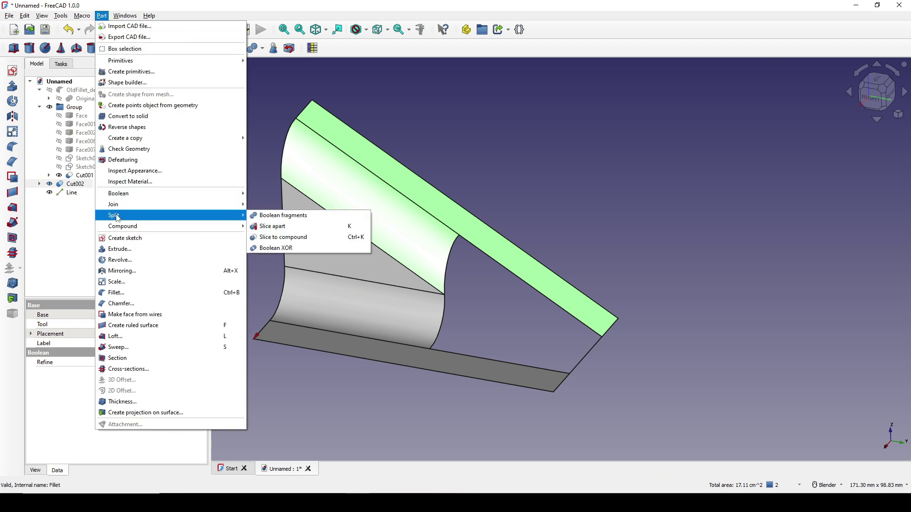
left_click(308, 238)
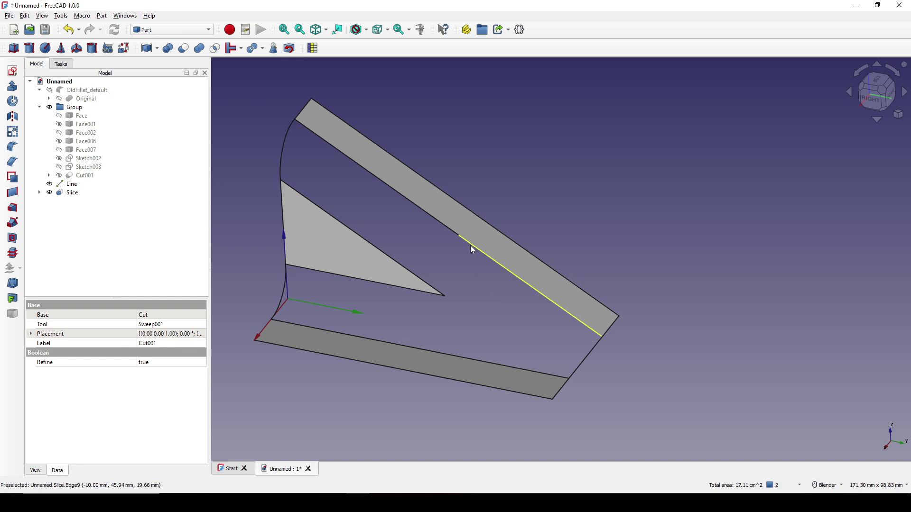
Show Cut002 inside the Slice compound again.
middle_click_drag(461, 272, 482, 278)
left_click(491, 257)
scroll(481, 293, "up", 1)
left_click(480, 292)
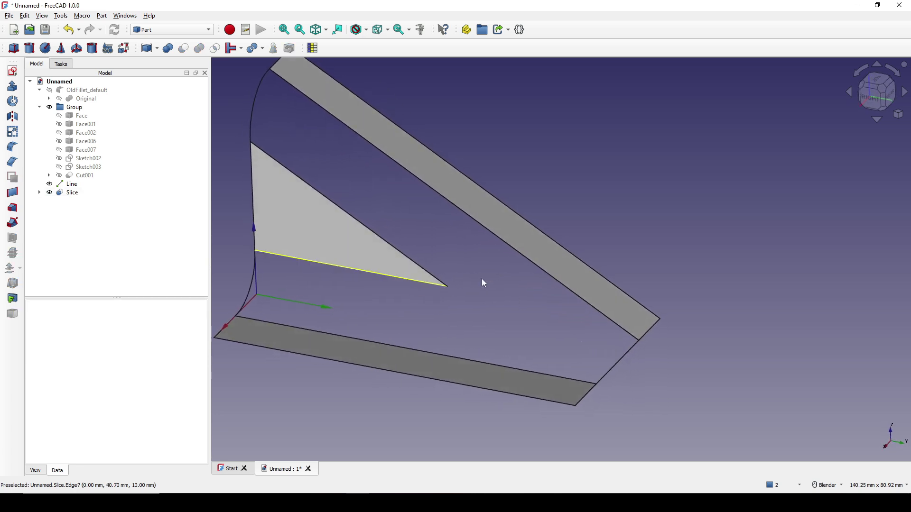
left_click(39, 192)
left_click(88, 210)
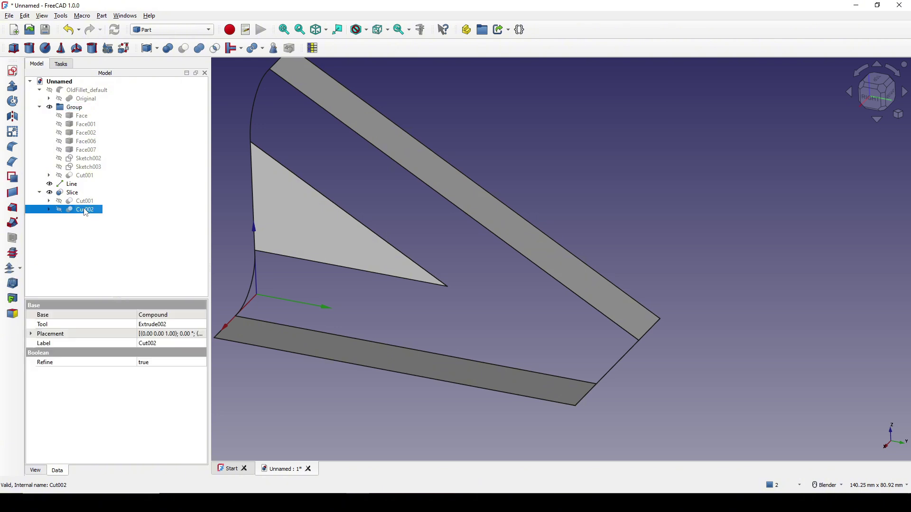
key("space")
middle_click_drag(447, 283, 420, 298)
left_click(472, 314)
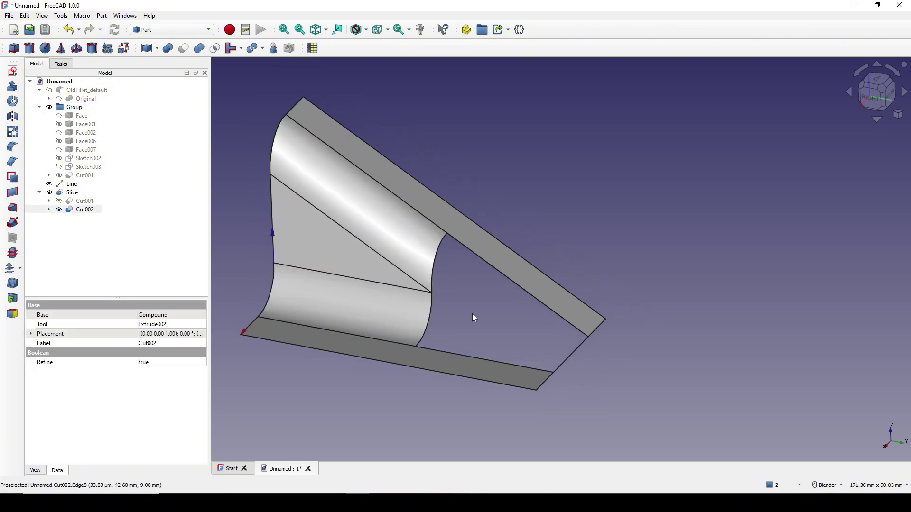
mouse_move(472, 314)
middle_mouse_down()
mouse_move(470, 326)
mouse_move(481, 304)
middle_mouse_up()
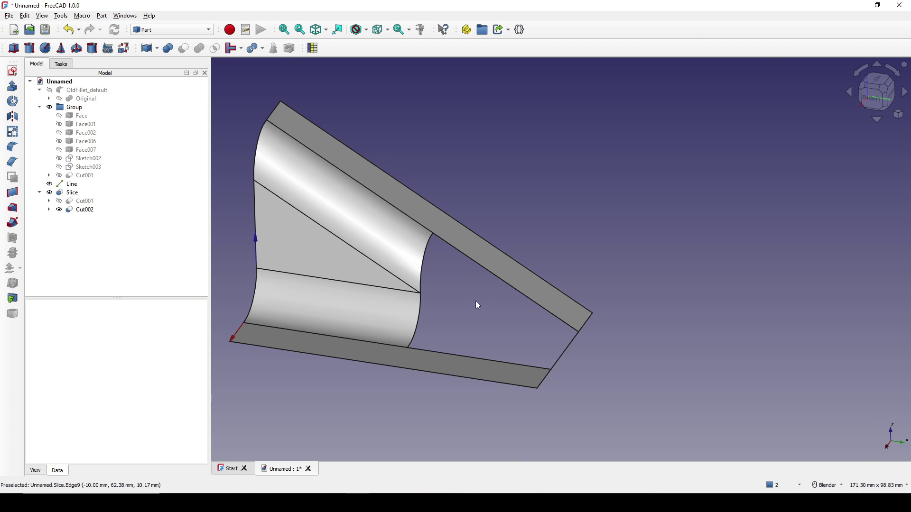
In the Surface workbench, start a filling surface bounded by the two open strip edges, both curved sweep ends and the closing line.
left_click(159, 30)
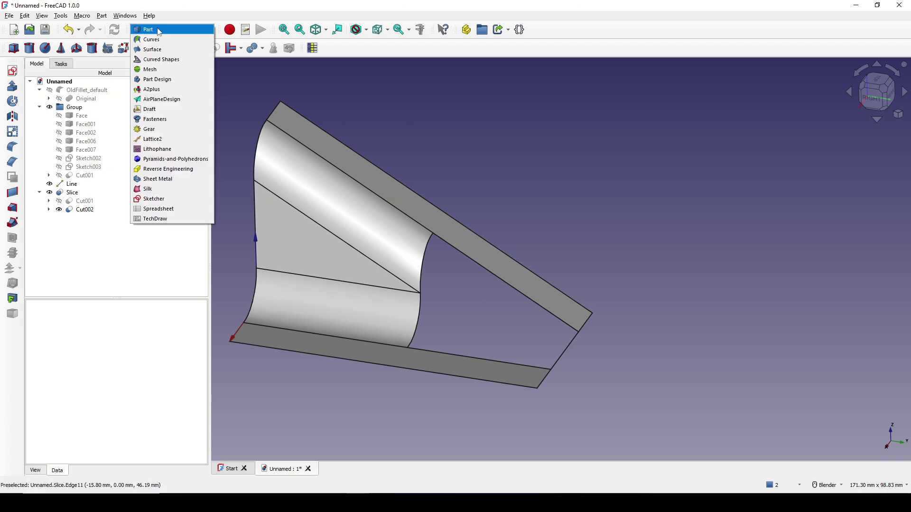
left_click(153, 50)
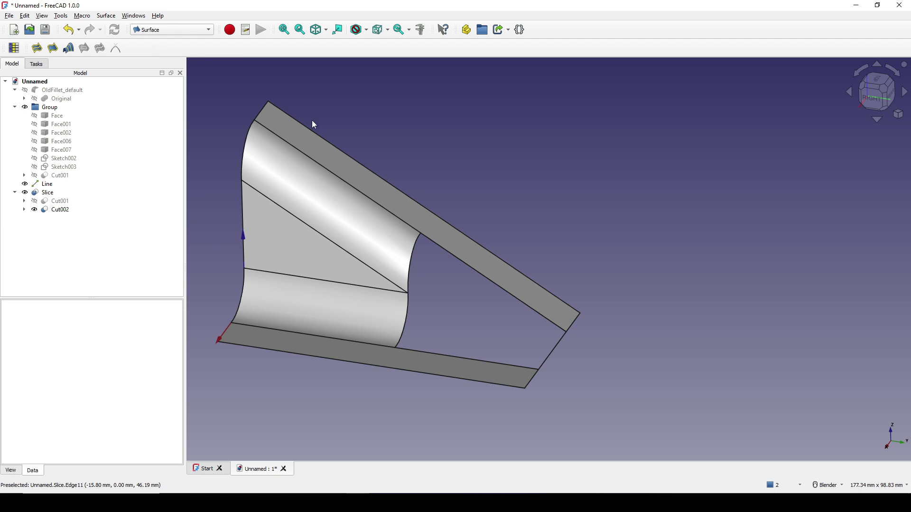
left_click(36, 48)
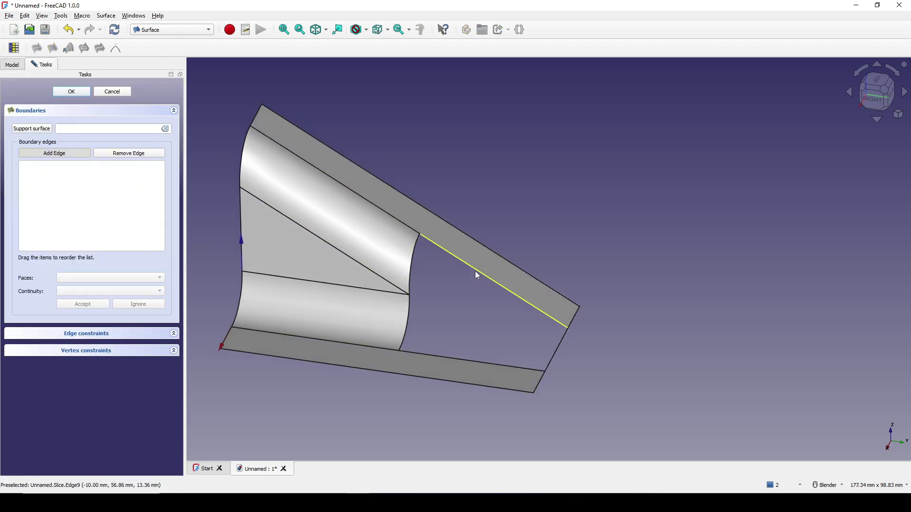
left_click(475, 271)
left_click(416, 262)
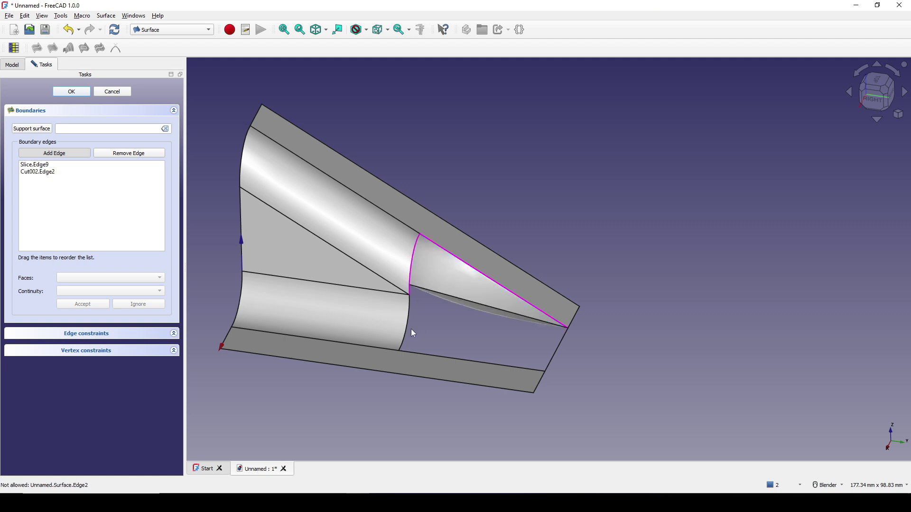
left_click(406, 329)
left_click(446, 356)
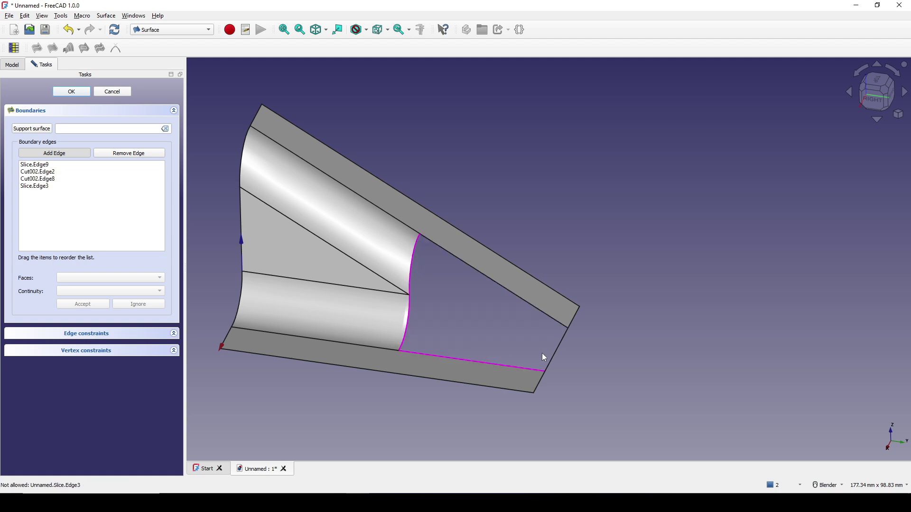
left_click(550, 356)
middle_click_drag(550, 357, 498, 331)
Constrain the upper strip's boundary edge Slice.Edge9 to Face3 with G2 continuity.
left_click(36, 166)
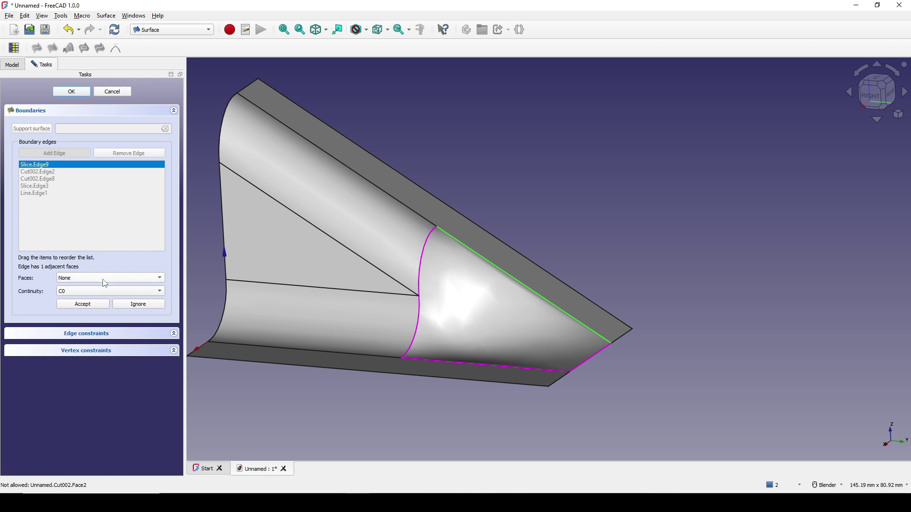
left_click(105, 279)
left_click(99, 287)
left_click(94, 292)
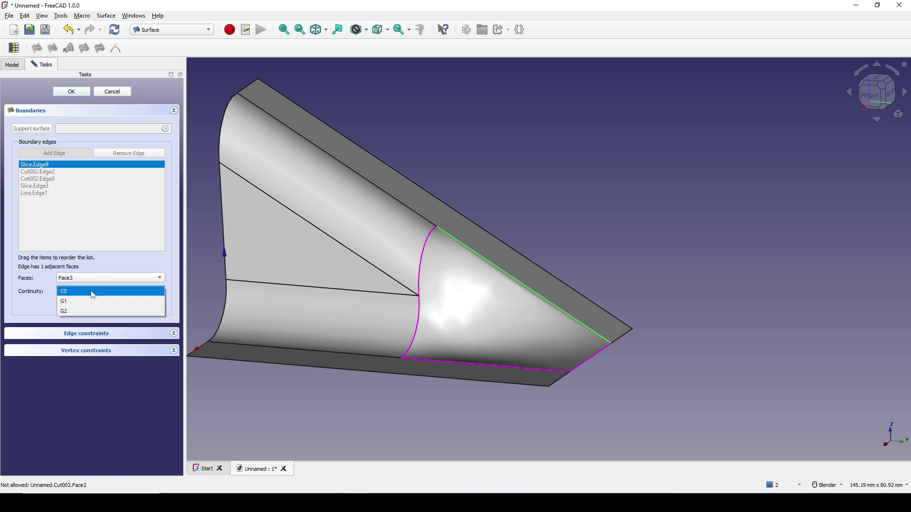
left_click(84, 309)
left_click(91, 305)
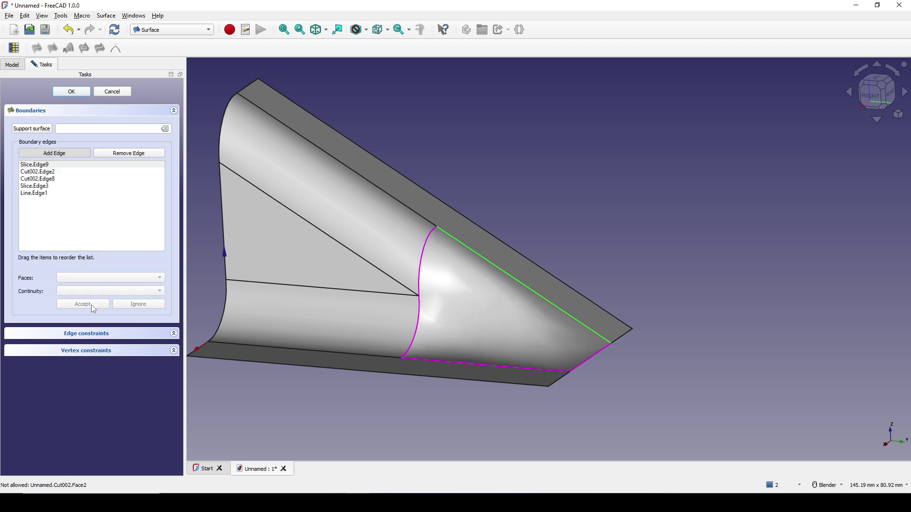
Constrain the upper sweep's end edge Cut002.Edge2 to Face1 with G2 continuity.
left_click(50, 173)
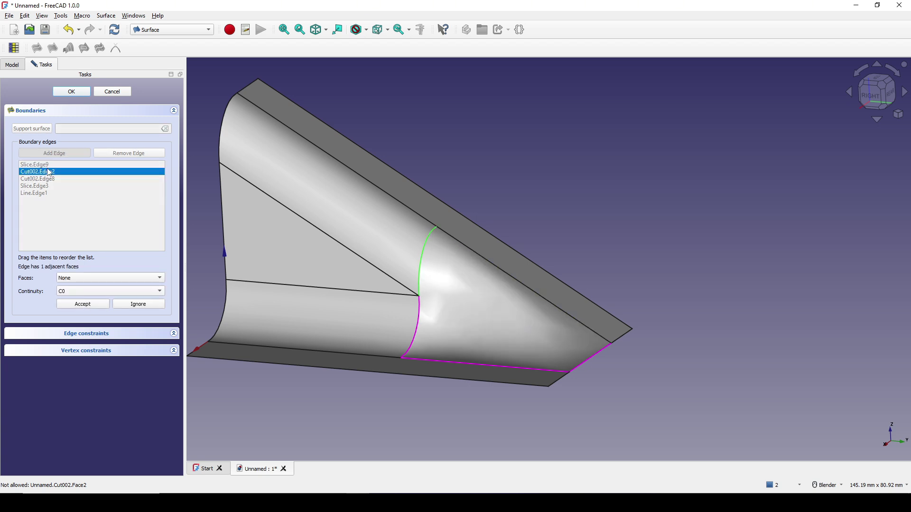
left_click(90, 279)
left_click(90, 286)
left_click(92, 292)
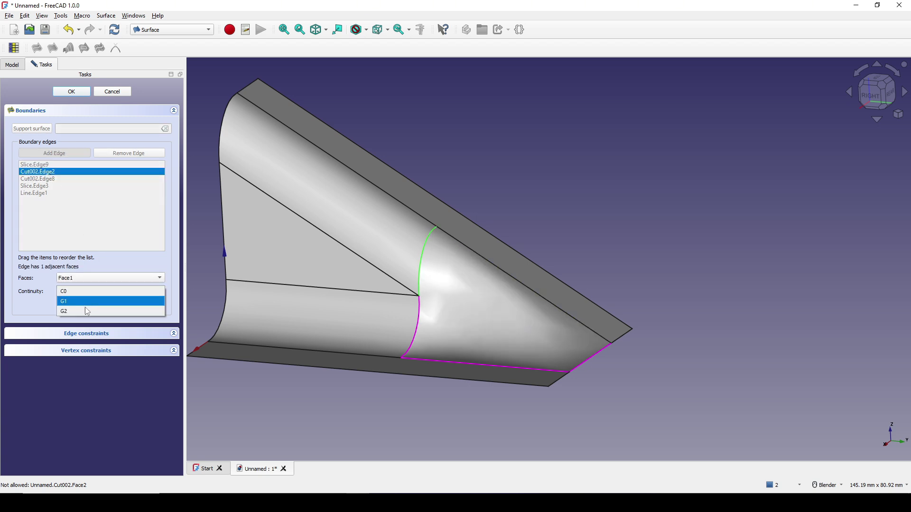
left_click(84, 310)
left_click(83, 304)
Constrain the lower sweep's end edge Cut002.Edge8 to Face2 with G2 continuity.
left_click(51, 180)
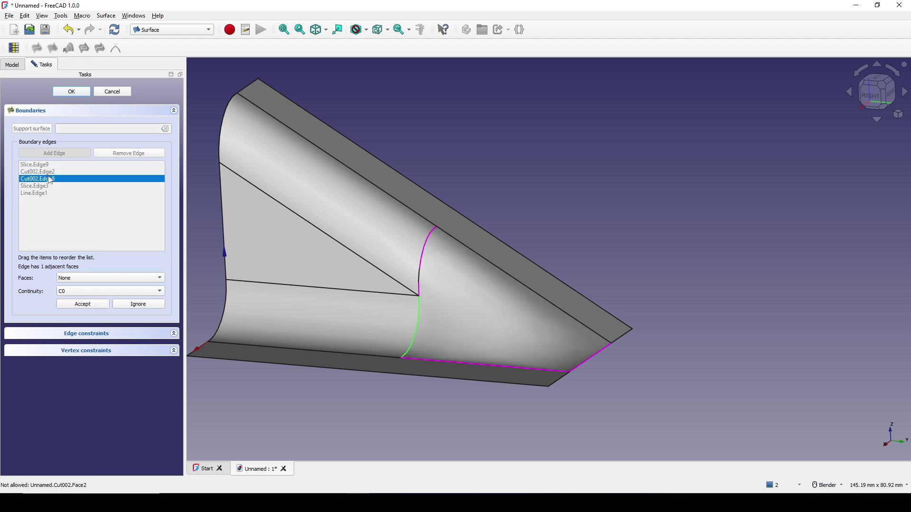
left_click(93, 278)
left_click(93, 290)
left_click(94, 291)
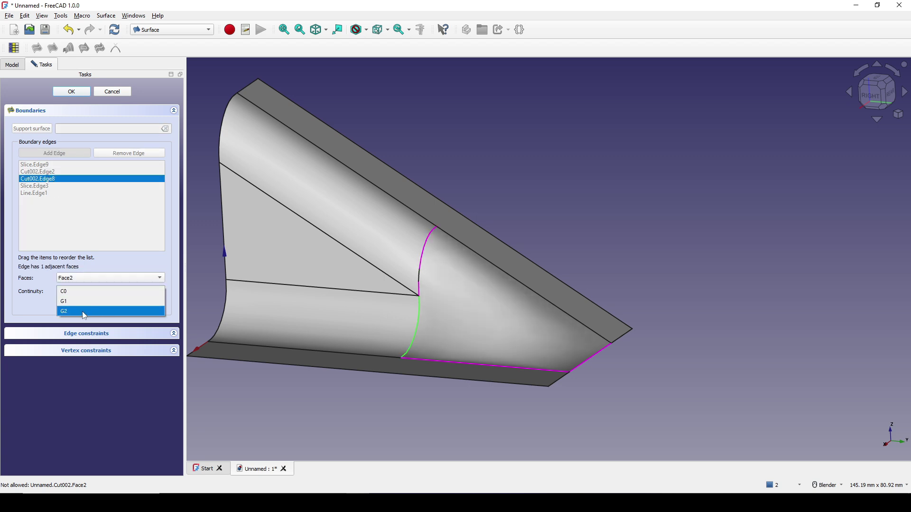
left_click(83, 311)
left_click(83, 304)
Constrain the lower strip's boundary edge Slice.Edge3 to Face1 with G2 continuity.
left_click(53, 187)
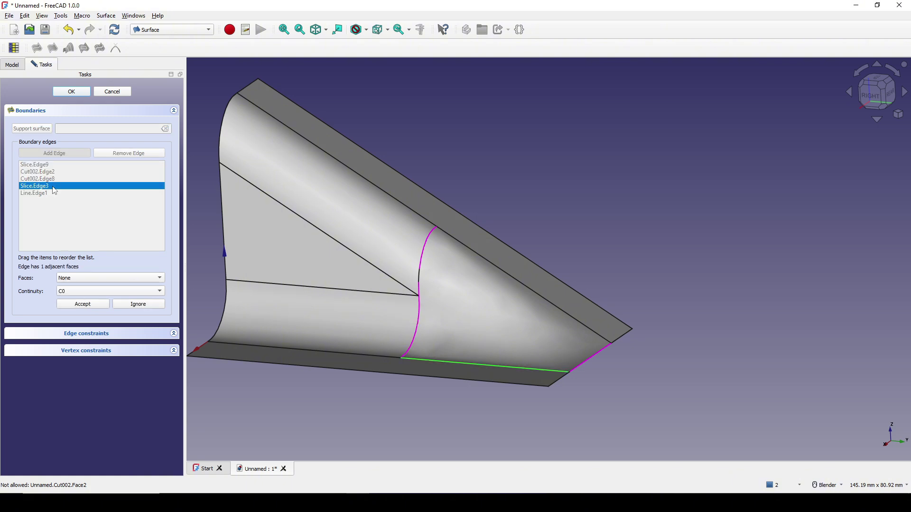
left_click(87, 278)
left_click(84, 286)
left_click(84, 291)
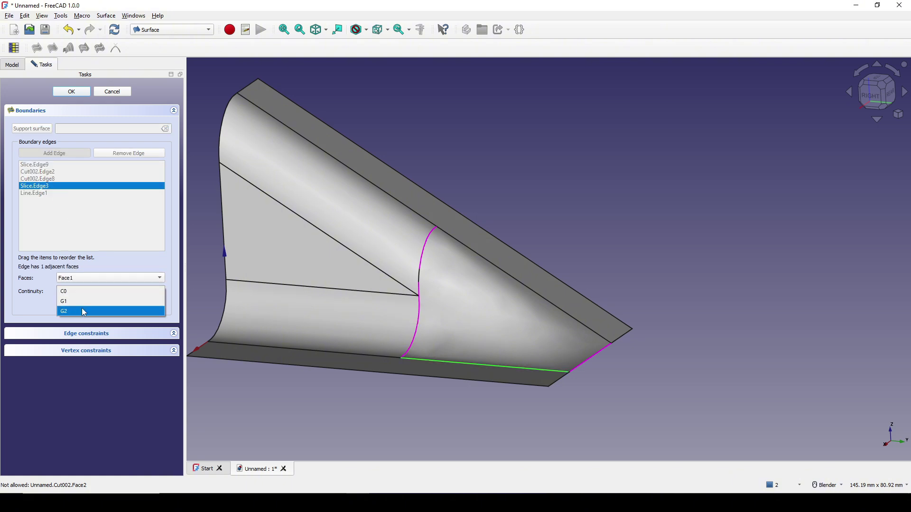
left_click(82, 309)
left_click(83, 305)
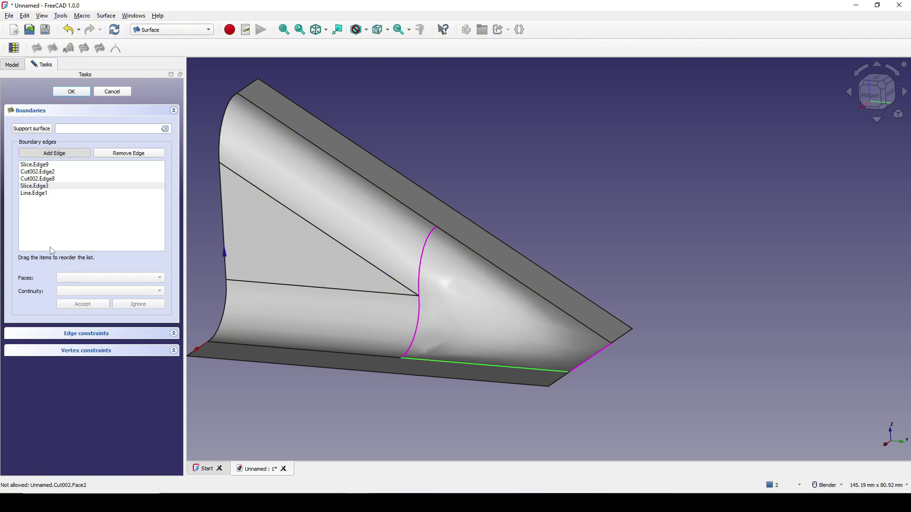
Check the closing line Line.Edge1 for adjacent faces and create the filling surface.
middle_click_drag(515, 302, 526, 343)
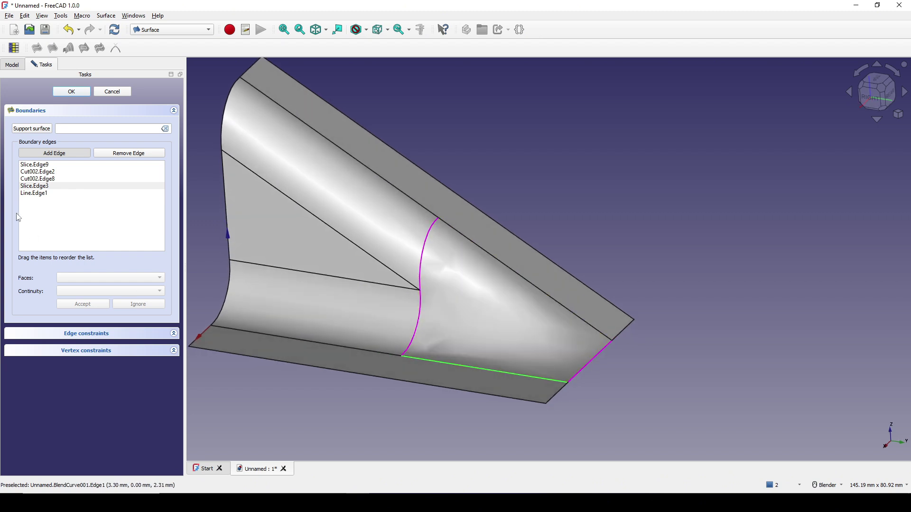
left_click(40, 194)
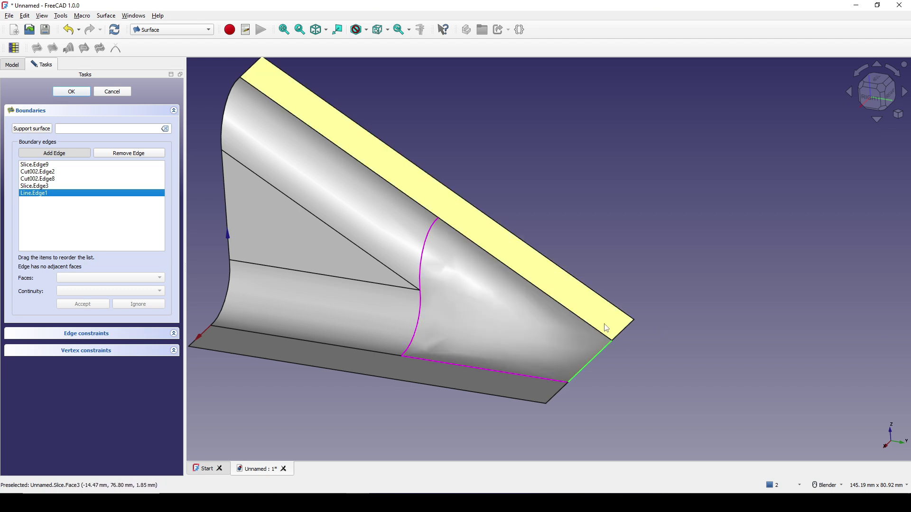
left_click(73, 92)
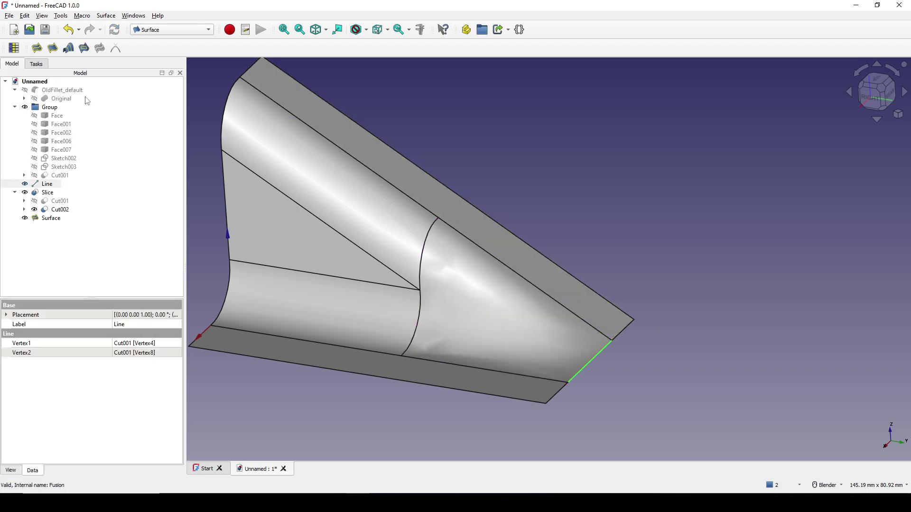
Examine the filling surface and its transitions to the sweeps and strips from several angles.
scroll(489, 251, "down", 2)
left_click(573, 252)
middle_click_drag(543, 378, 398, 431)
scroll(511, 380, "up", 2)
scroll(474, 375, "up", 4)
scroll(398, 437, "up", 2)
middle_click_drag(532, 432, 349, 366)
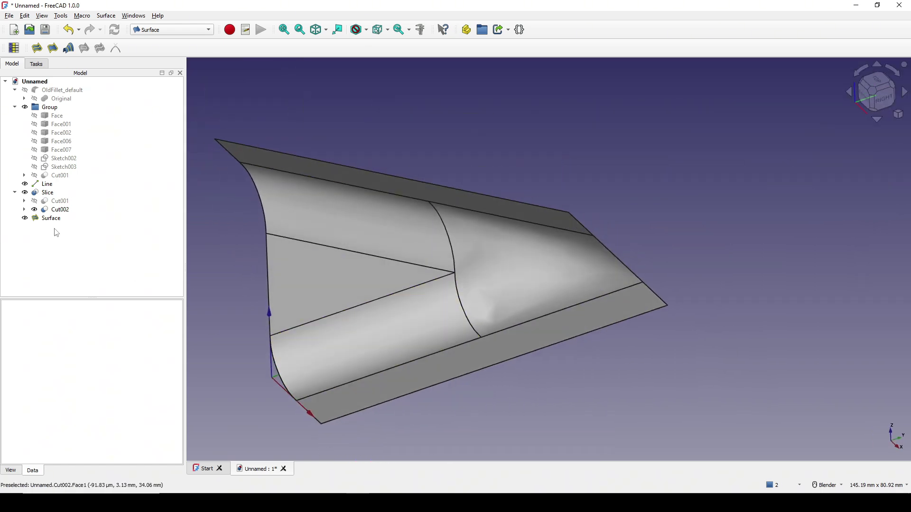
Try 20, 30 and 40 for the filling surface's Points On Curve and settle on 50.
left_click(51, 219)
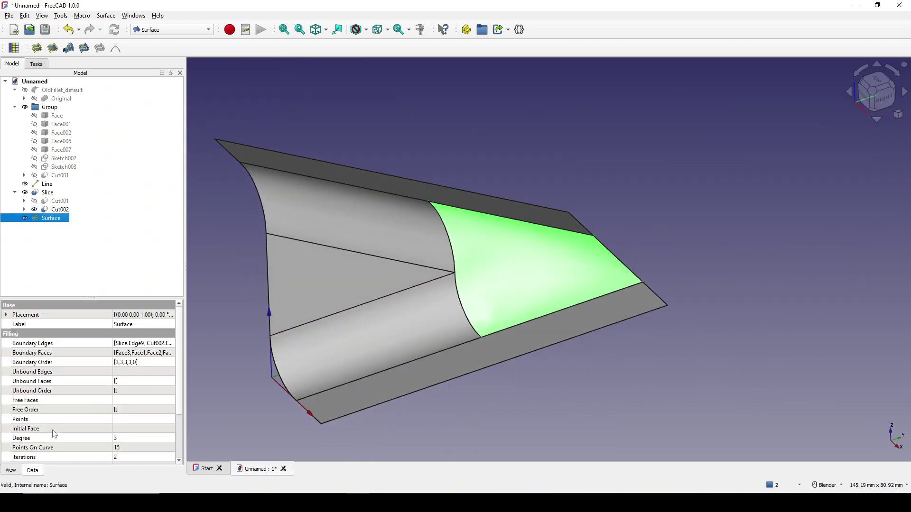
scroll(54, 434, "down", 1)
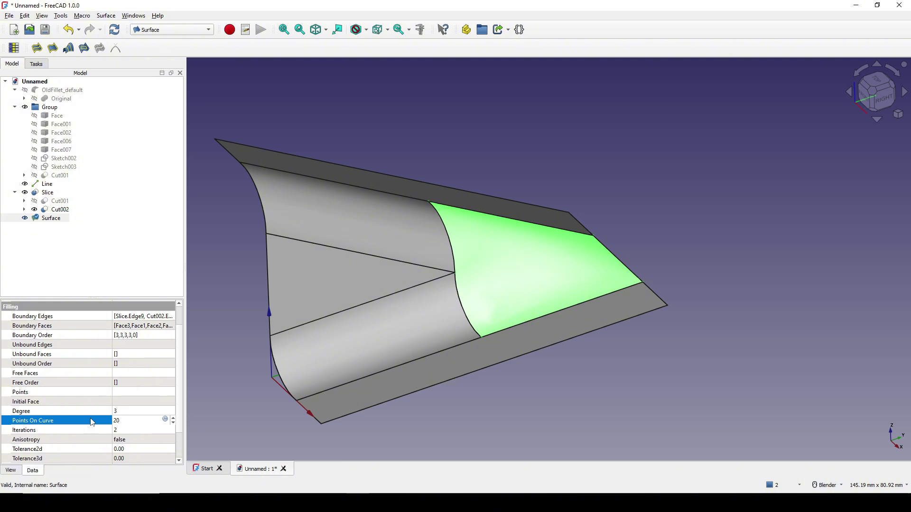
middle_click_drag(499, 309, 609, 324)
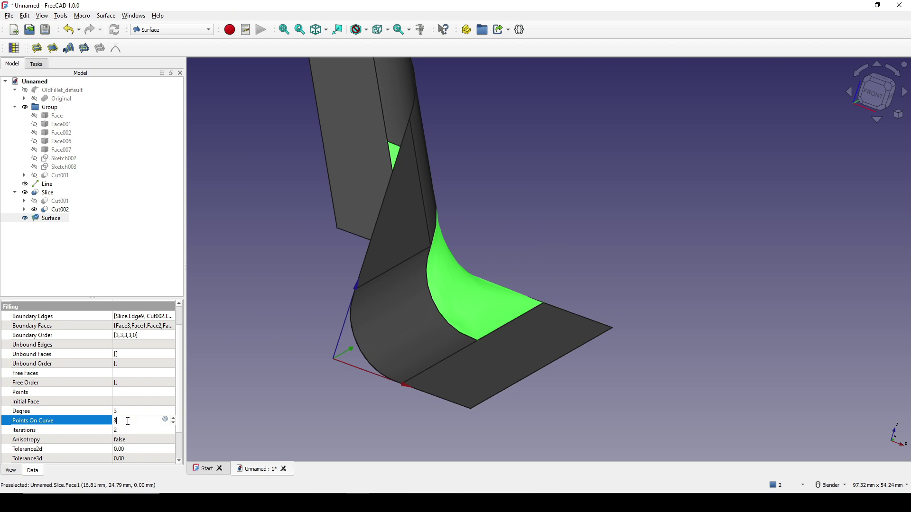
key("Return")
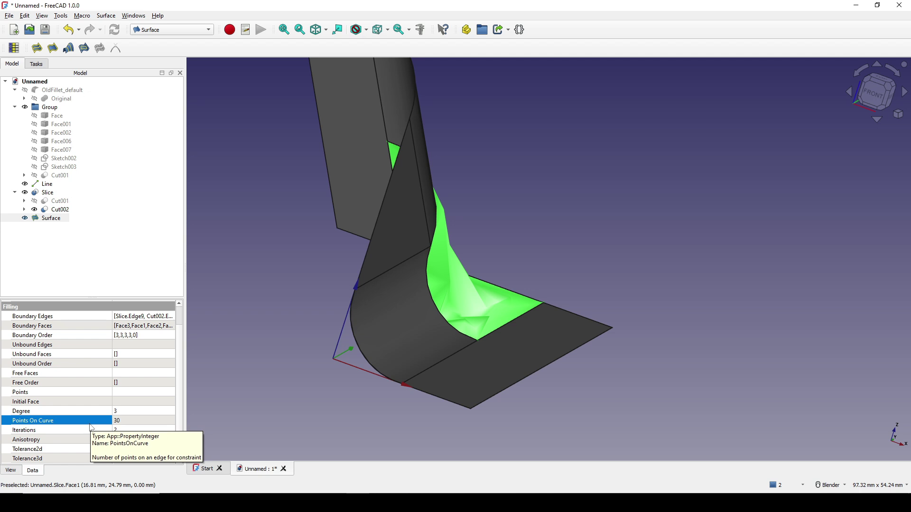
left_click(127, 423)
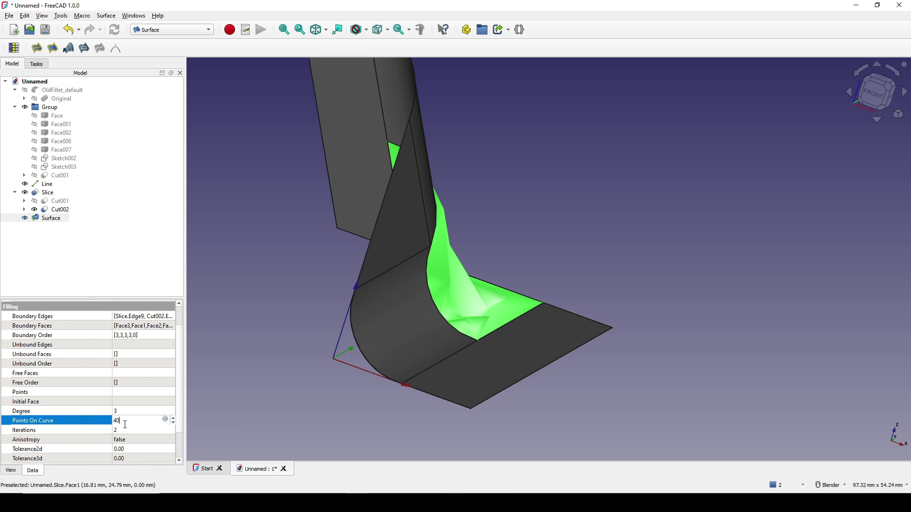
key("Return")
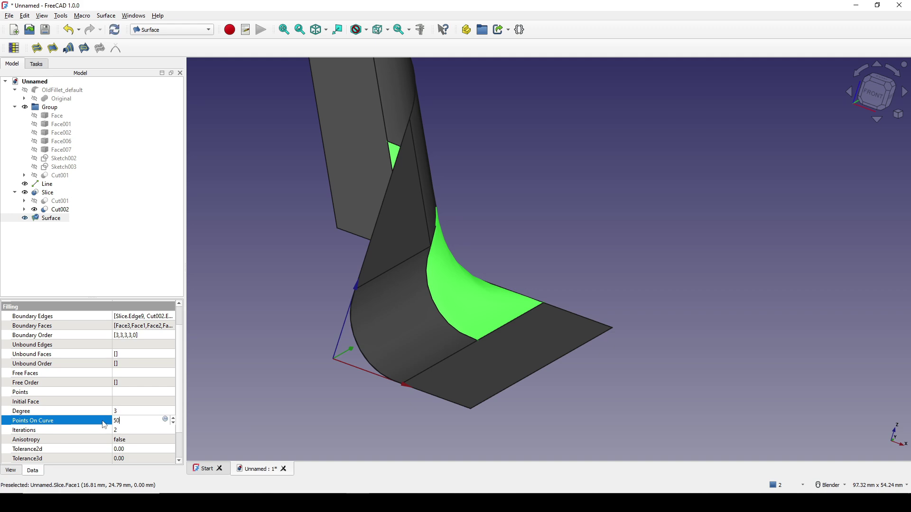
middle_click_drag(549, 333, 379, 351)
middle_click_drag(528, 360, 658, 410)
scroll(593, 427, "down", 2)
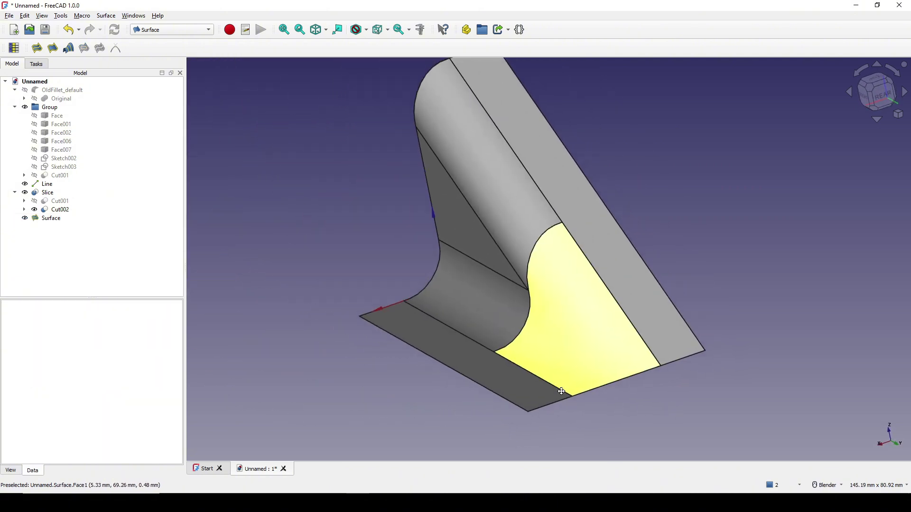
middle_click_drag(562, 392, 542, 424, "shift")
middle_click_drag(641, 220, 679, 259)
scroll(679, 263, "down", 2)
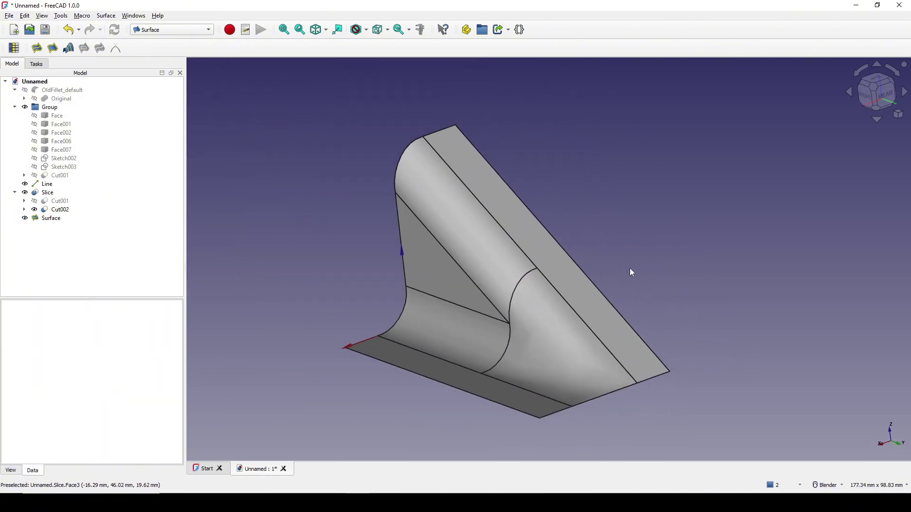
Switch to the Part workbench, box-select all the visible geometry and hide it.
left_click(153, 30)
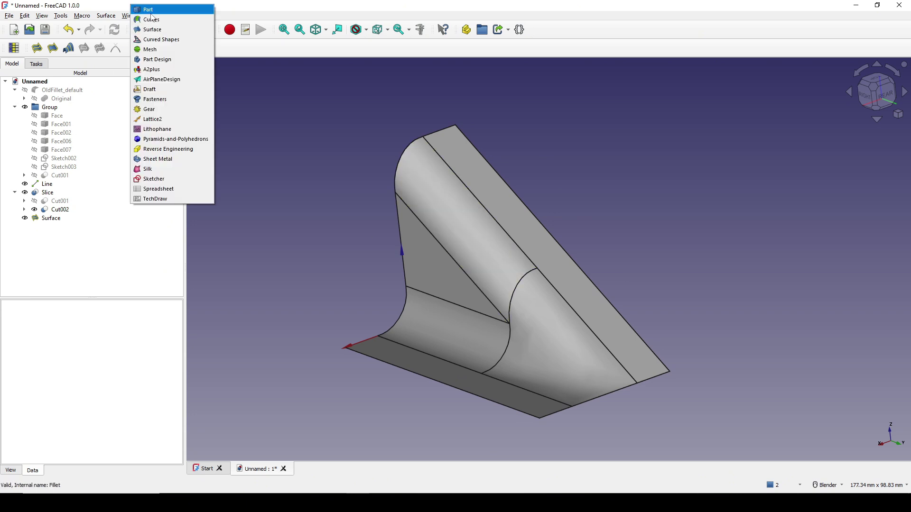
left_click(151, 11)
key("shift+b")
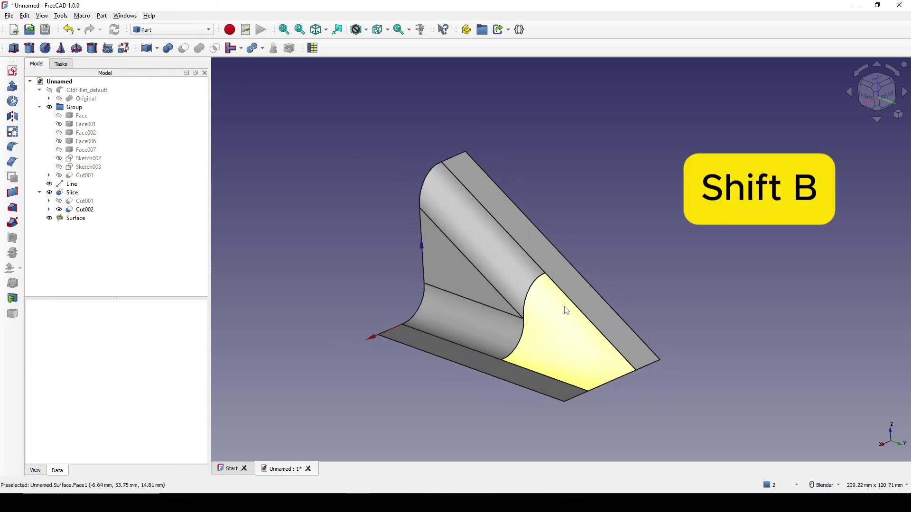
left_click_drag(283, 107, 731, 428)
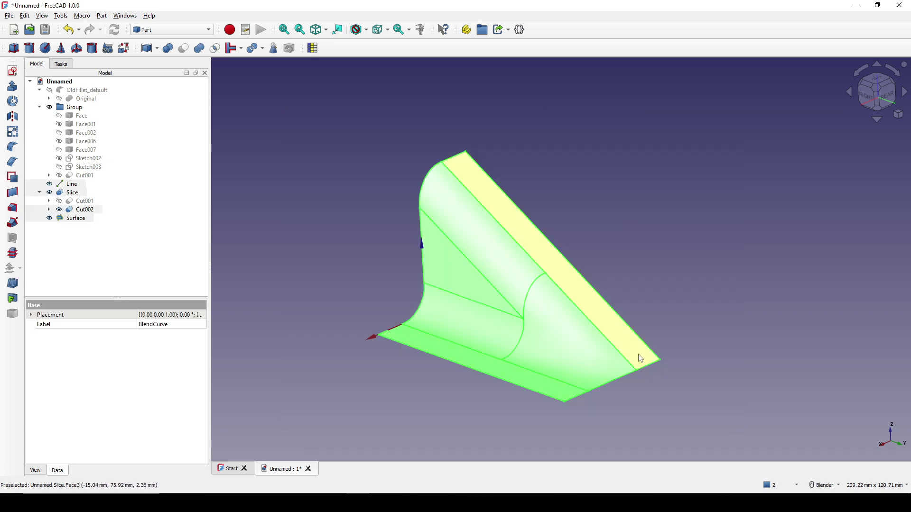
key("space")
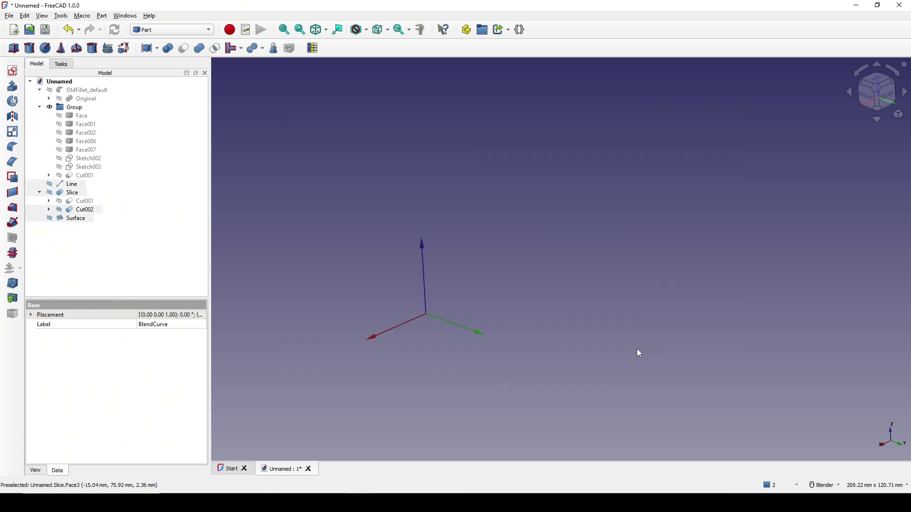
Make Slice, Cut002 and the filling surface visible again.
left_click(68, 193)
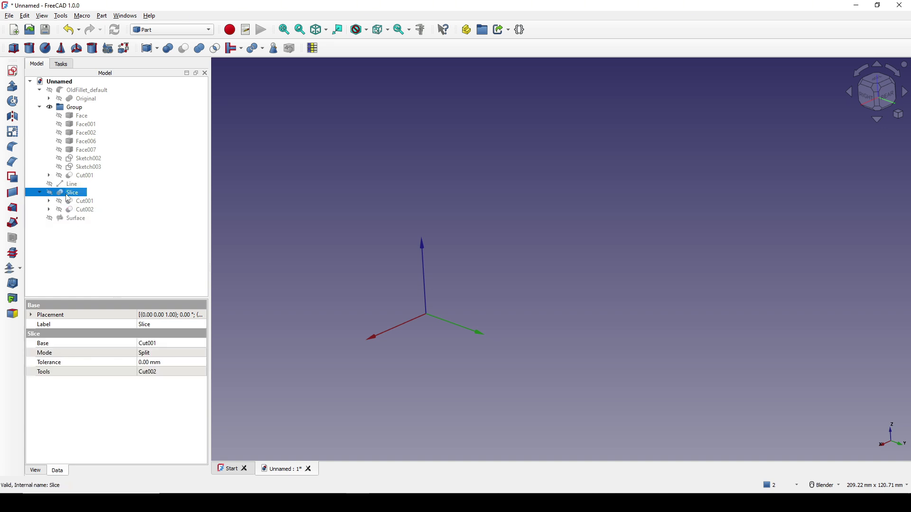
key("space")
left_click(86, 212)
key("space")
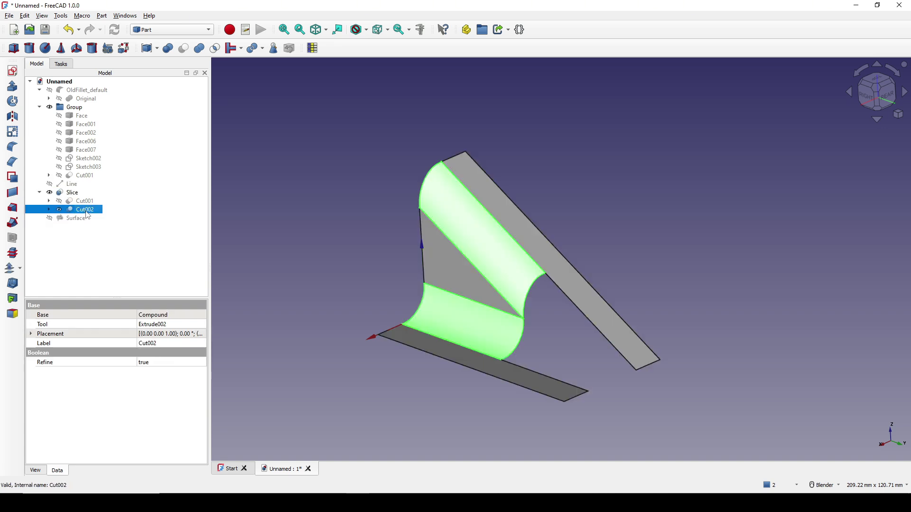
left_click(76, 219)
key("space")
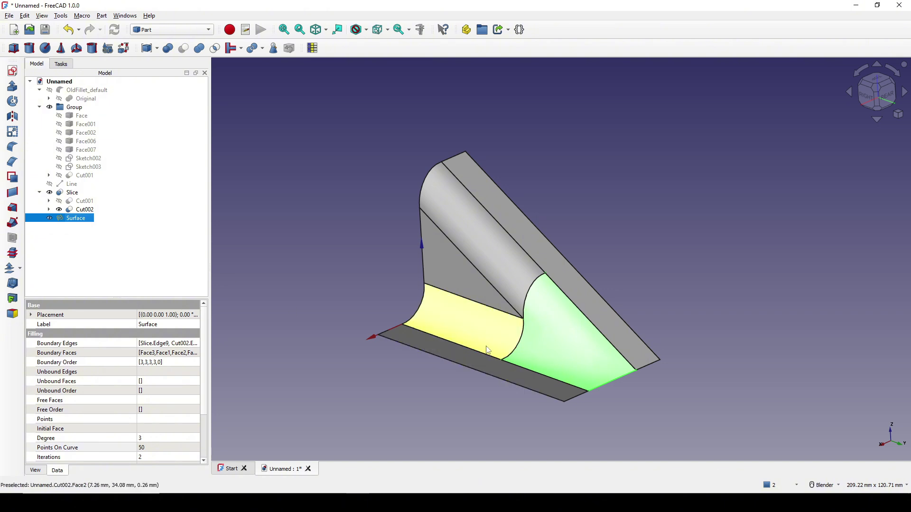
middle_click_drag(474, 322, 474, 351)
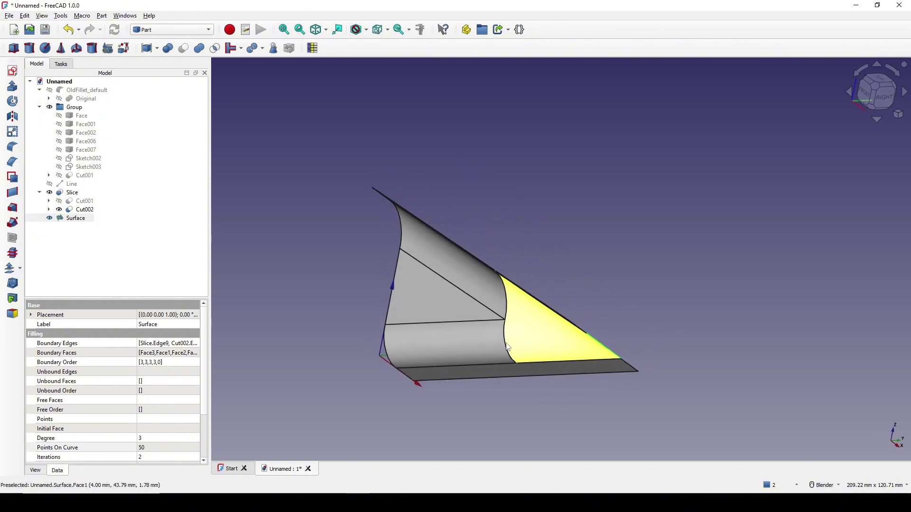
Show the original outer faces Face, Face001, Face002, Face006 and Face007 in the group.
left_click(79, 117)
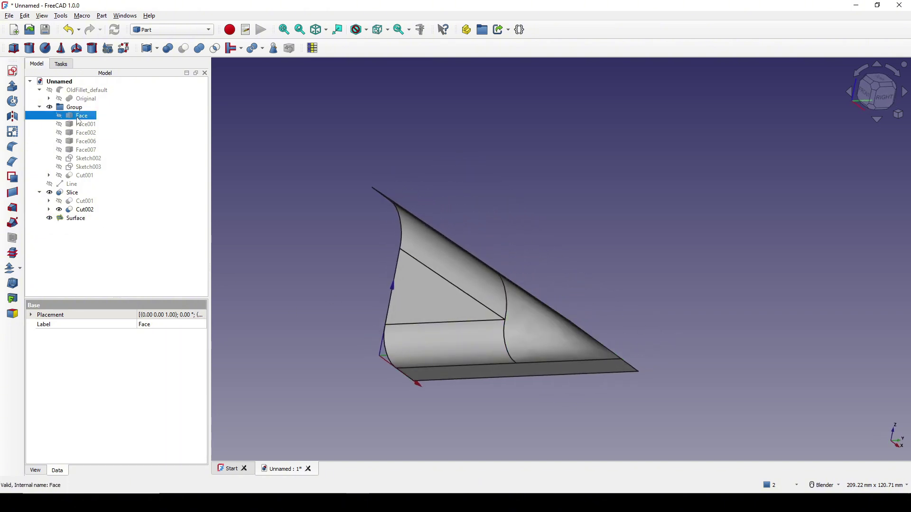
left_click(80, 150, "shift")
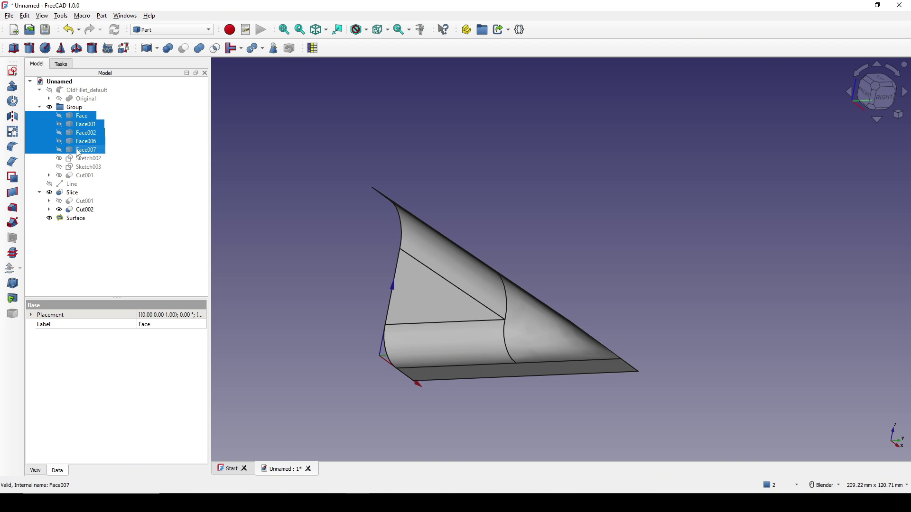
key("space")
middle_click_drag(433, 264, 352, 259)
left_click(570, 197)
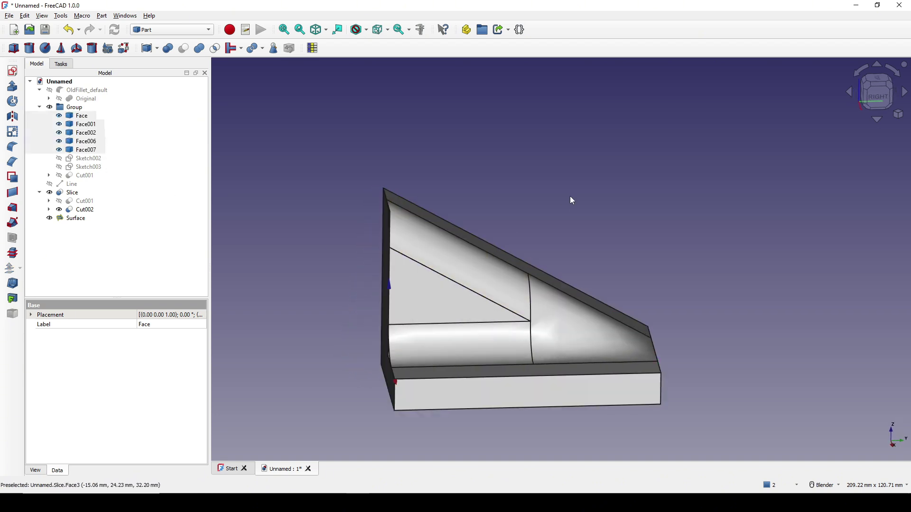
Delete Face007, the L-shaped front end face that does not follow the fillet profile.
middle_click_drag(579, 302, 405, 391)
left_click(405, 305)
middle_click_drag(489, 267, 402, 331)
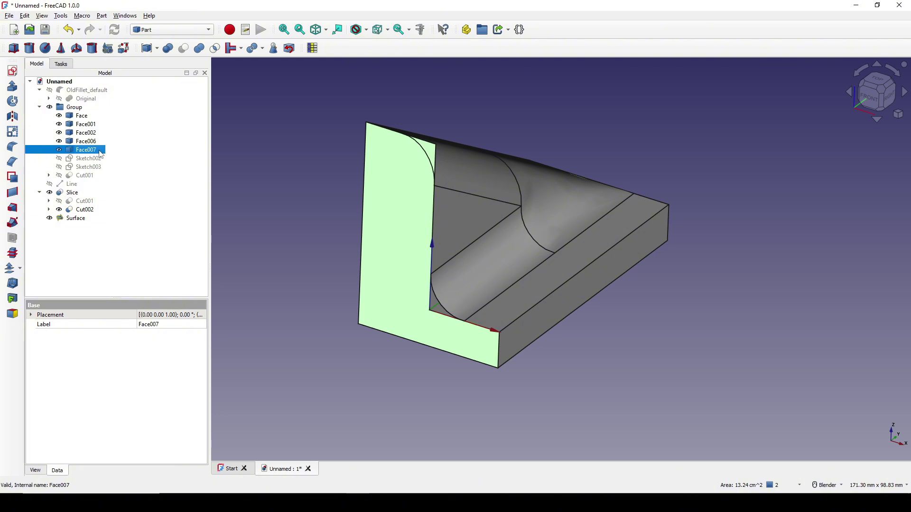
key("Delete")
mouse_move(530, 275)
middle_mouse_down()
mouse_move(411, 261)
mouse_move(525, 238)
mouse_move(515, 274)
middle_mouse_up()
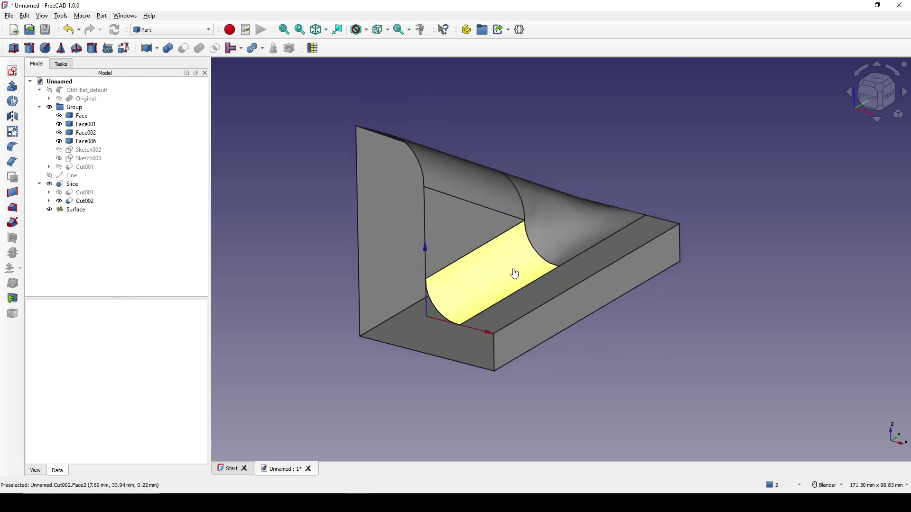
Start a new filling in the Surface workbench with boundary edges Face006.Edge3, Slice.Edge11, Cut002.Edge4 and Slice.Edge8 around the open front end.
left_click(168, 31)
left_click(165, 49)
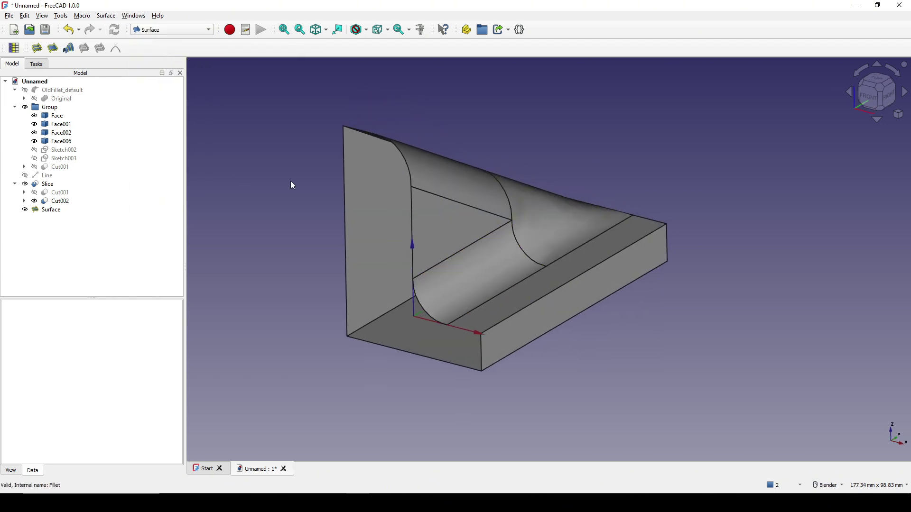
middle_click_drag(291, 181, 319, 214)
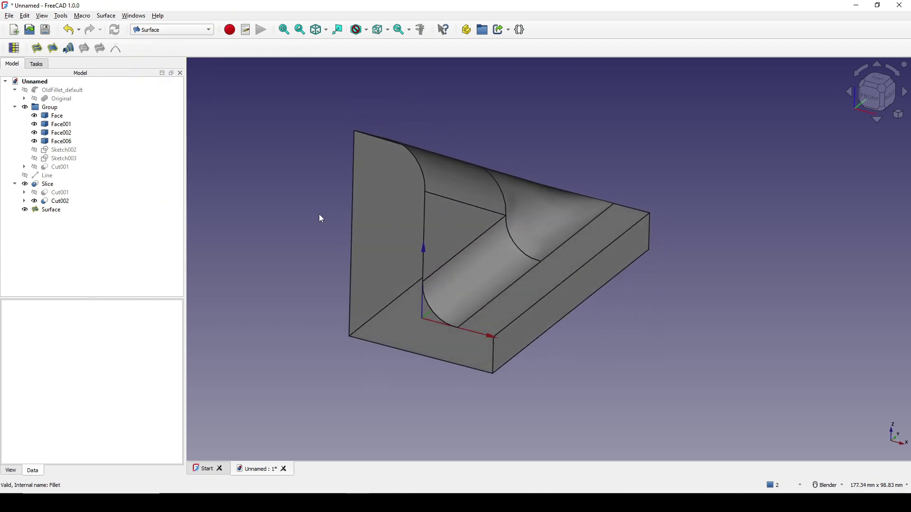
left_click(41, 51)
left_click(351, 238)
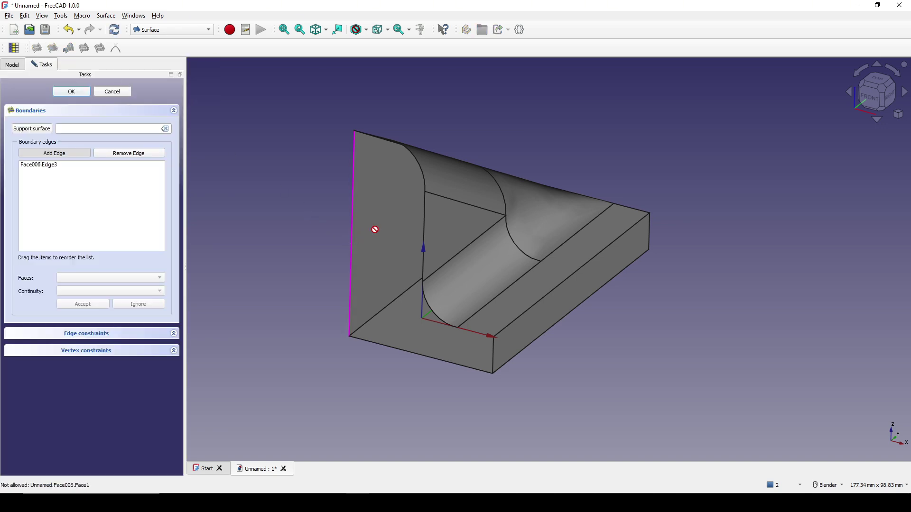
middle_click_drag(375, 230, 375, 260)
left_click(376, 180)
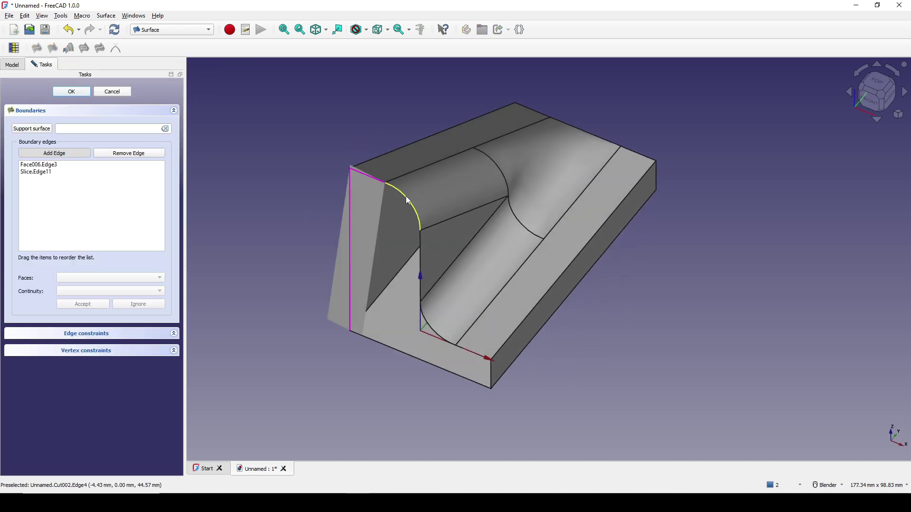
left_click(405, 197)
left_click(422, 248)
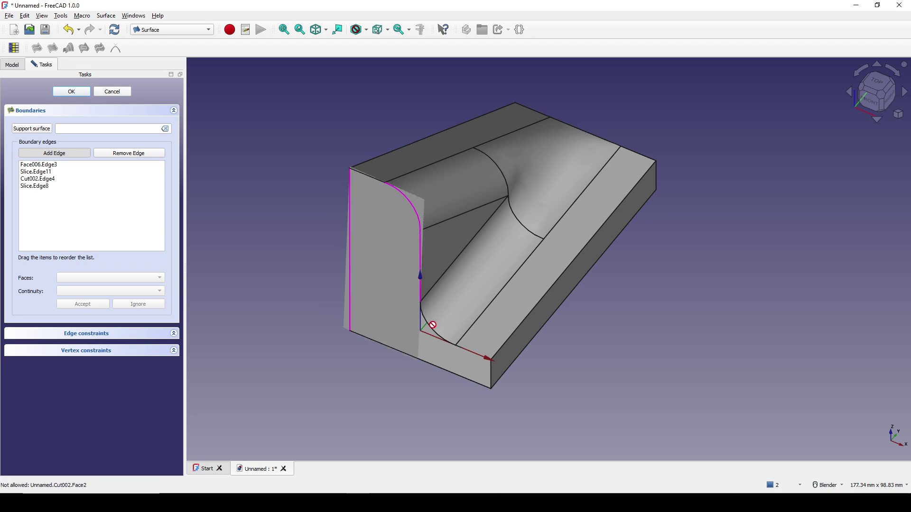
Add boundary edges Cut002.Edge6, Slice.Edge2, Face002.Edge1 and Face001.Edge2, and create the front cap surface.
left_click(431, 326)
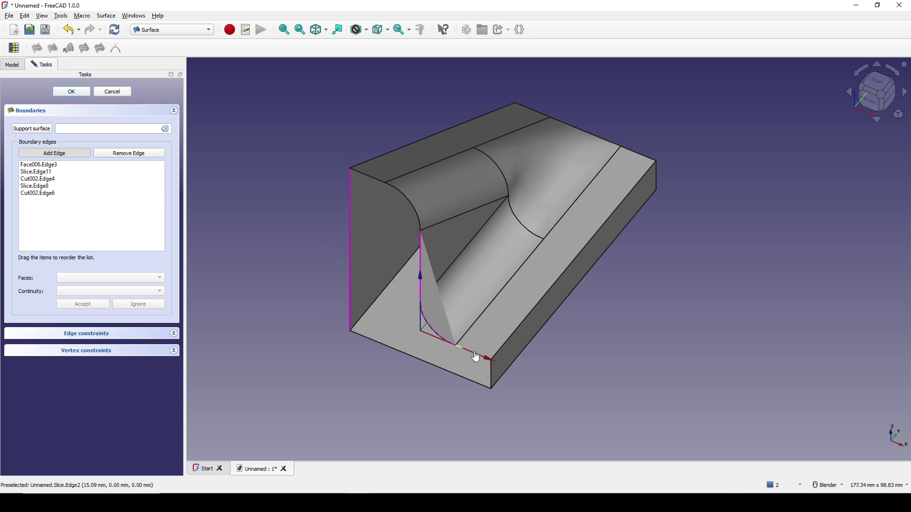
left_click(474, 354)
left_click(491, 370)
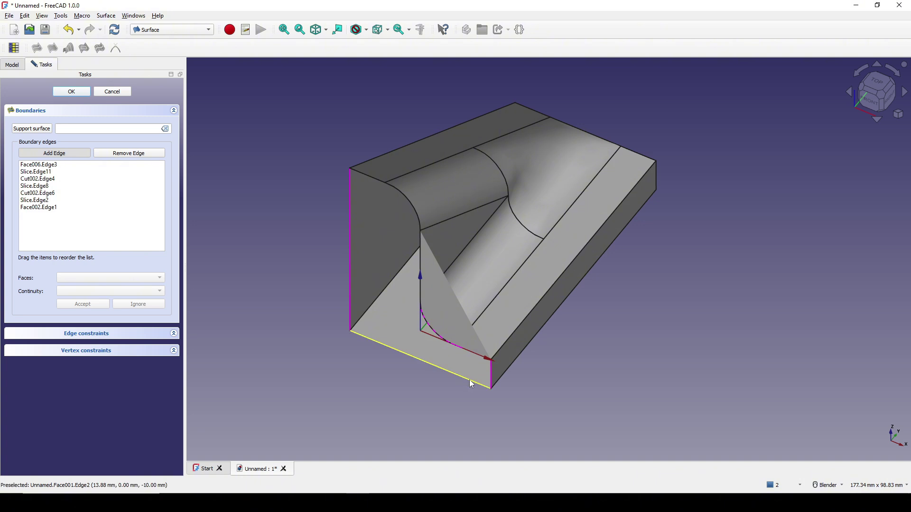
left_click(472, 384)
middle_click_drag(472, 384, 356, 294)
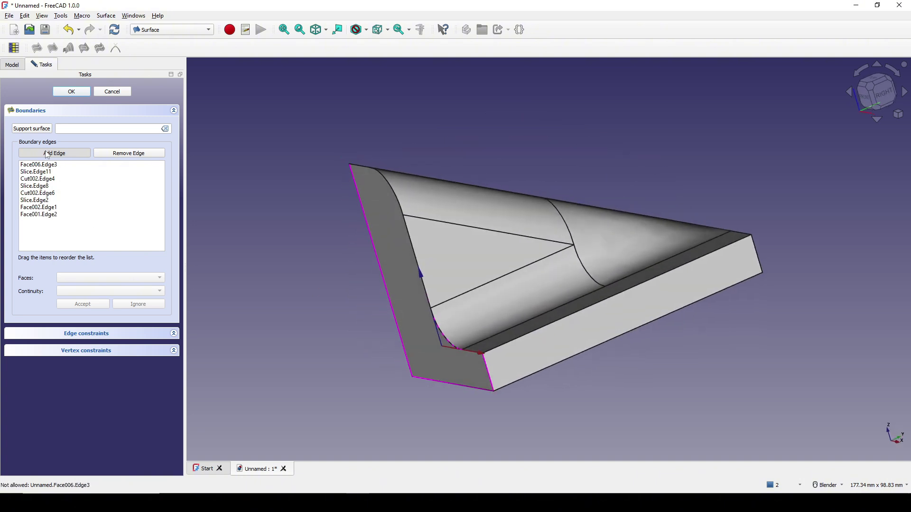
left_click(71, 91)
Box-select all the visible faces and surfaces and join them into a solid with the Curves workbench.
middle_click_drag(522, 328, 311, 234)
key("shift+b")
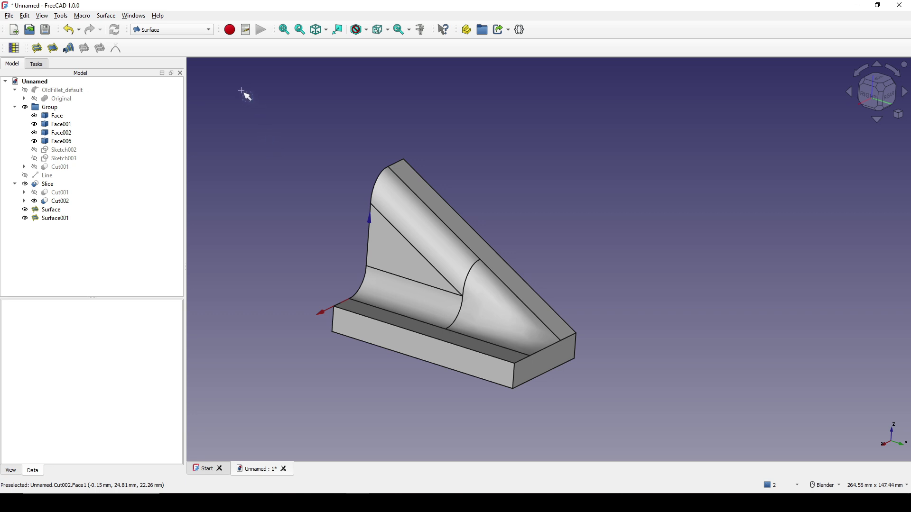
left_click_drag(240, 90, 667, 406)
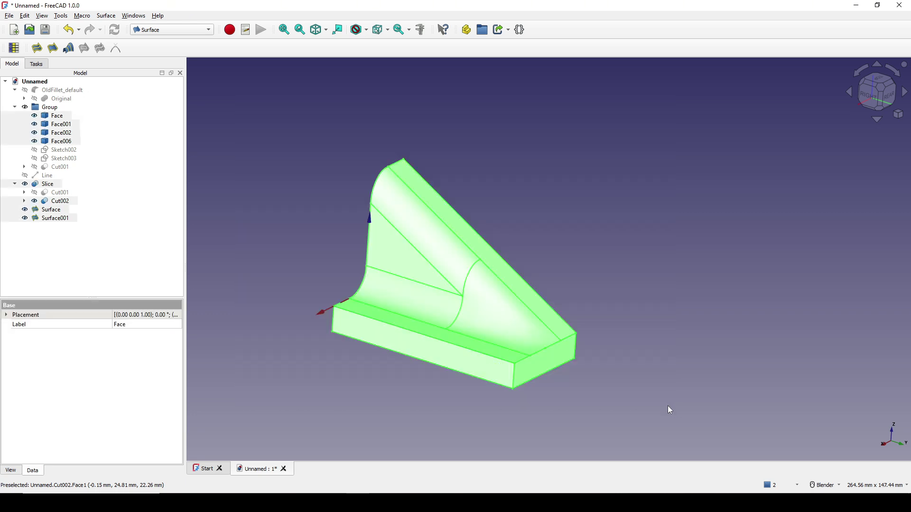
left_click(159, 32)
left_click(152, 19)
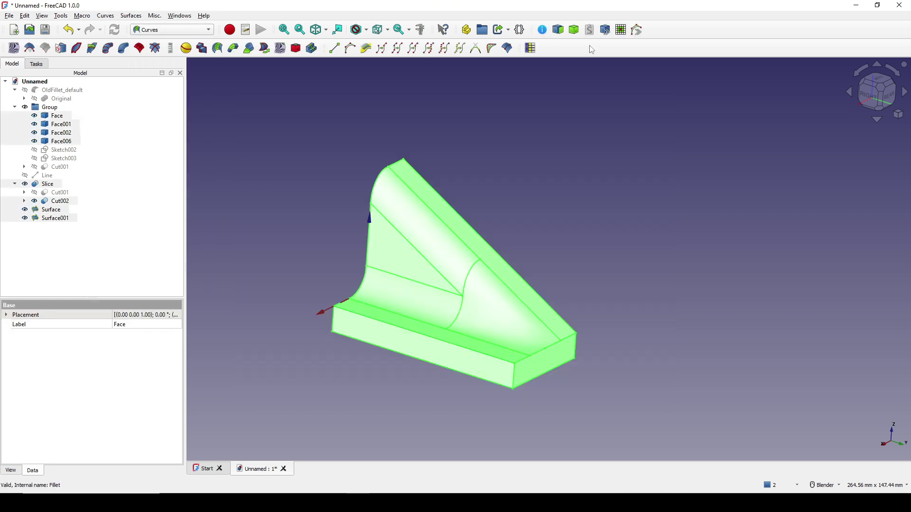
left_click(579, 30)
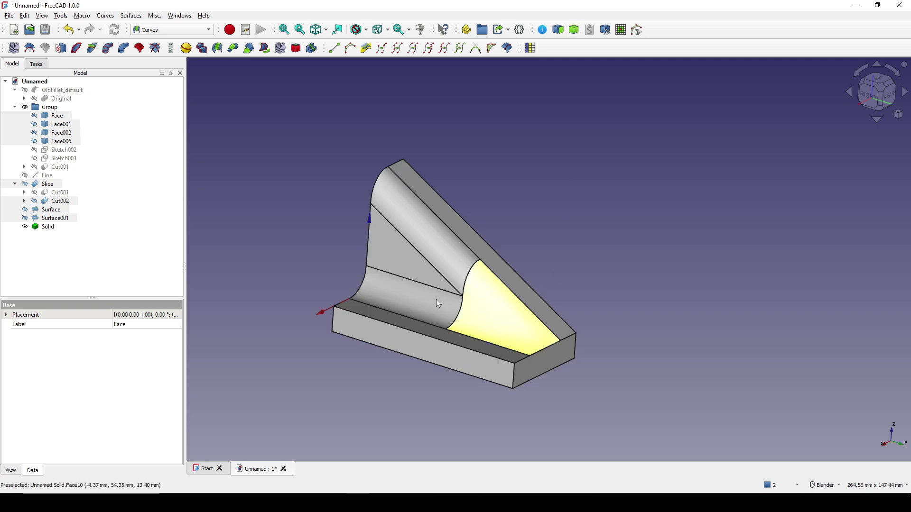
Examine the new solid and its corner blend up close from several angles.
middle_click_drag(513, 334, 656, 319)
middle_click_drag(512, 213, 400, 218)
left_click(574, 241)
middle_click_drag(562, 252, 484, 257)
scroll(573, 286, "up", 1)
scroll(572, 286, "up", 1)
mouse_move(573, 286)
middle_mouse_down("shift")
mouse_move(630, 289)
mouse_move(483, 299)
mouse_move(591, 298)
middle_mouse_up("shift")
scroll(591, 297, "down", 1)
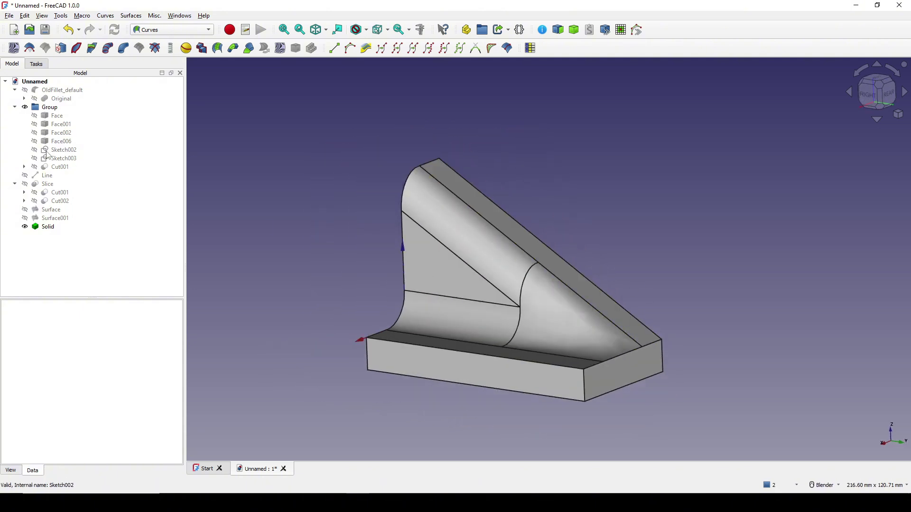
Show OldFillet_default beside the new solid to compare the two fillets.
left_click(66, 91)
key("space")
scroll(331, 235, "down", 1)
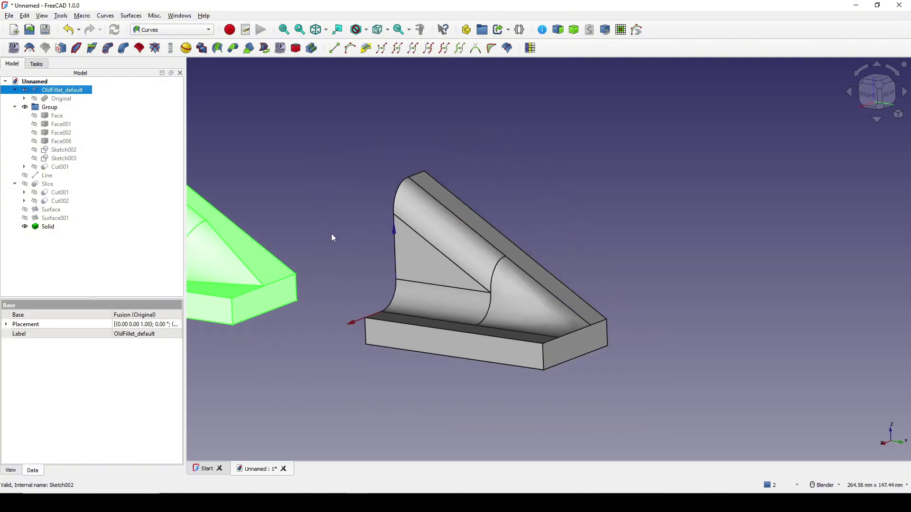
mouse_move(331, 235)
middle_mouse_down("shift")
mouse_move(449, 257)
mouse_move(413, 327)
mouse_move(479, 331)
mouse_move(520, 307)
mouse_move(572, 309)
mouse_move(301, 305)
mouse_move(456, 316)
mouse_move(531, 335)
mouse_move(712, 313)
mouse_move(508, 339)
mouse_move(454, 323)
mouse_move(259, 209)
mouse_move(271, 188)
mouse_move(438, 248)
mouse_move(468, 235)
mouse_move(446, 223)
middle_mouse_up("shift")
left_click(399, 242)
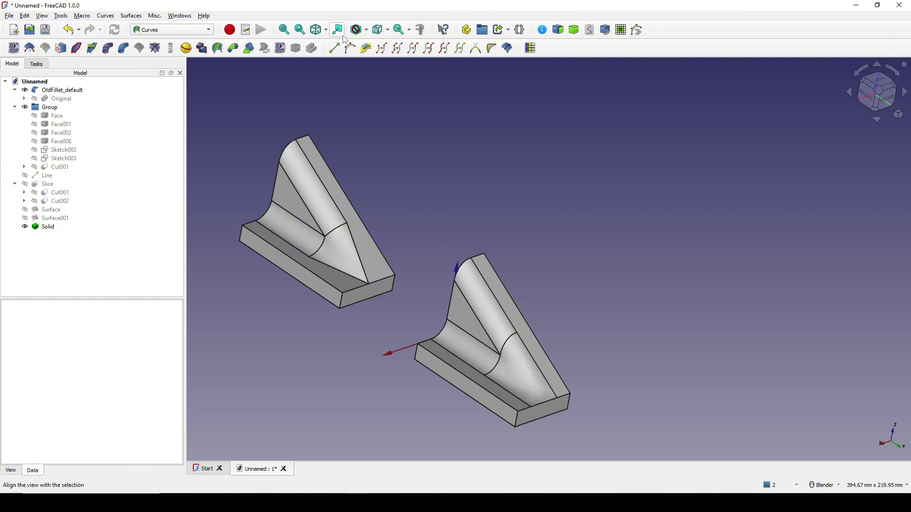
Set the draw style to Shaded and compare both fillets without edge lines.
left_click(367, 30)
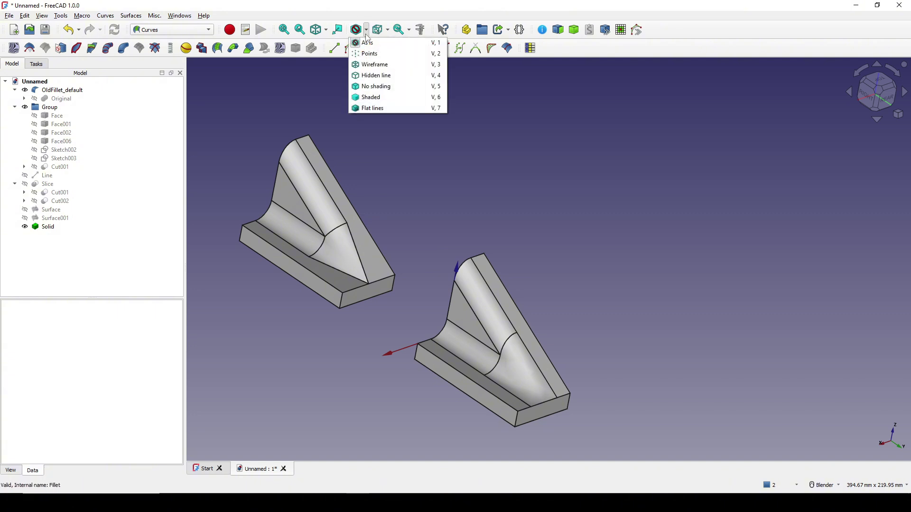
left_click(380, 97)
mouse_move(535, 223)
middle_mouse_down()
mouse_move(543, 197)
mouse_move(293, 260)
mouse_move(557, 301)
mouse_move(567, 247)
mouse_move(543, 233)
mouse_move(474, 285)
mouse_move(358, 337)
middle_mouse_up()
middle_click_drag(485, 171, 492, 175, "shift")
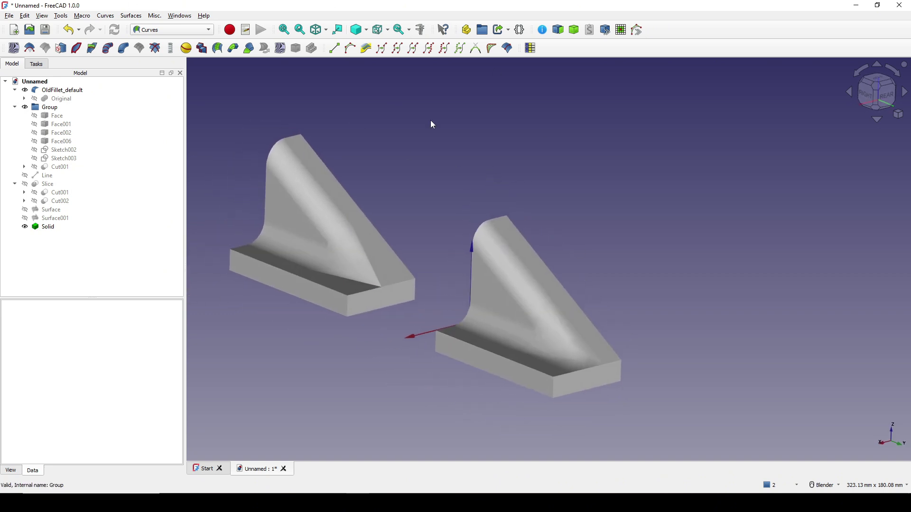